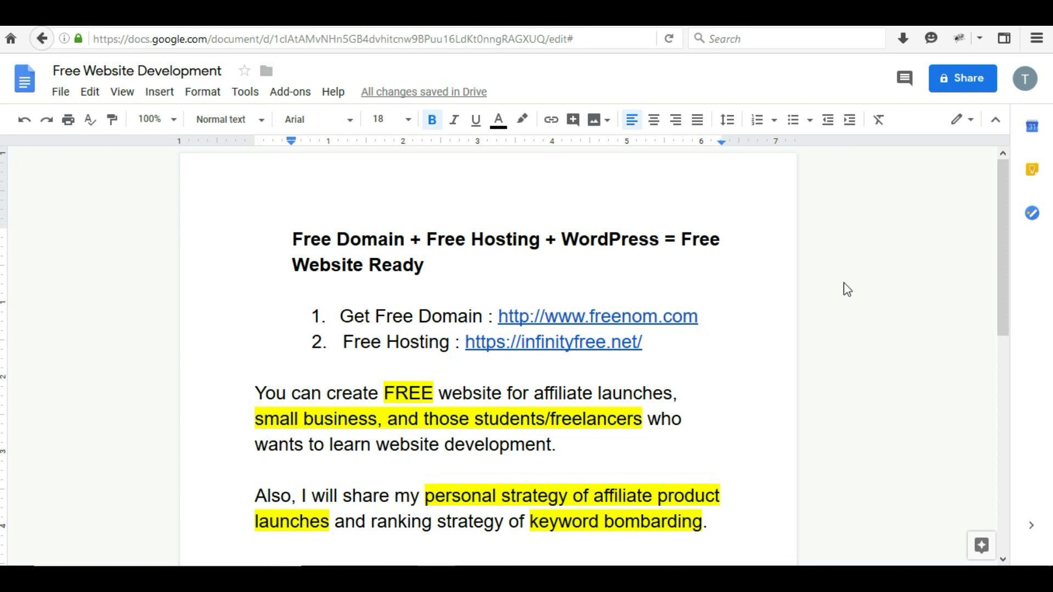
Step: Scroll the Google Docs notes down to the freenom.com link
scroll(644, 385, down, 1)
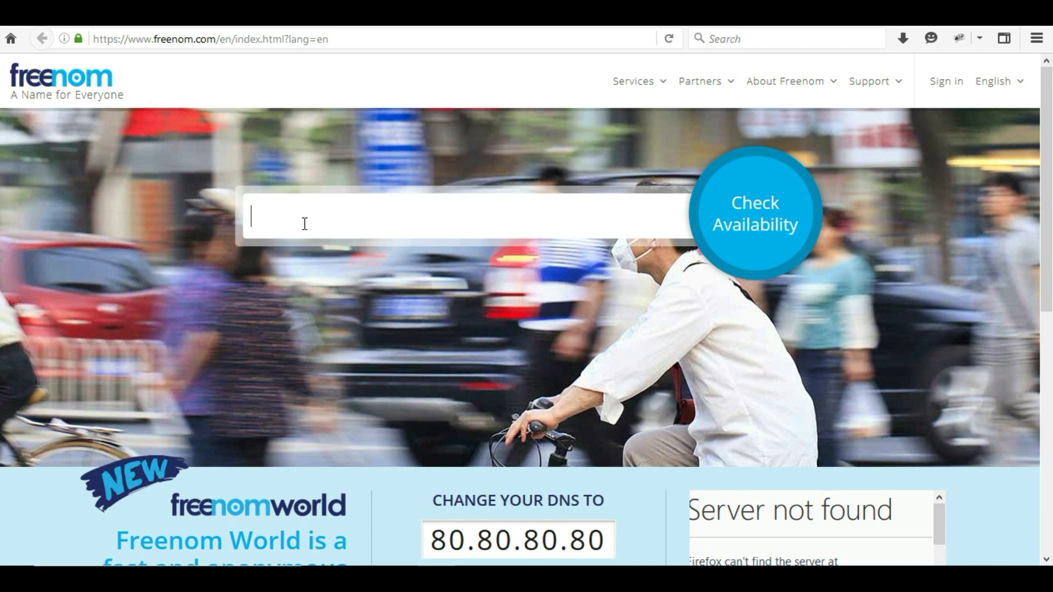
Step: Search Freenom for free domains named 'tapesh' and browse the results
text(tapesh)
click(772, 224)
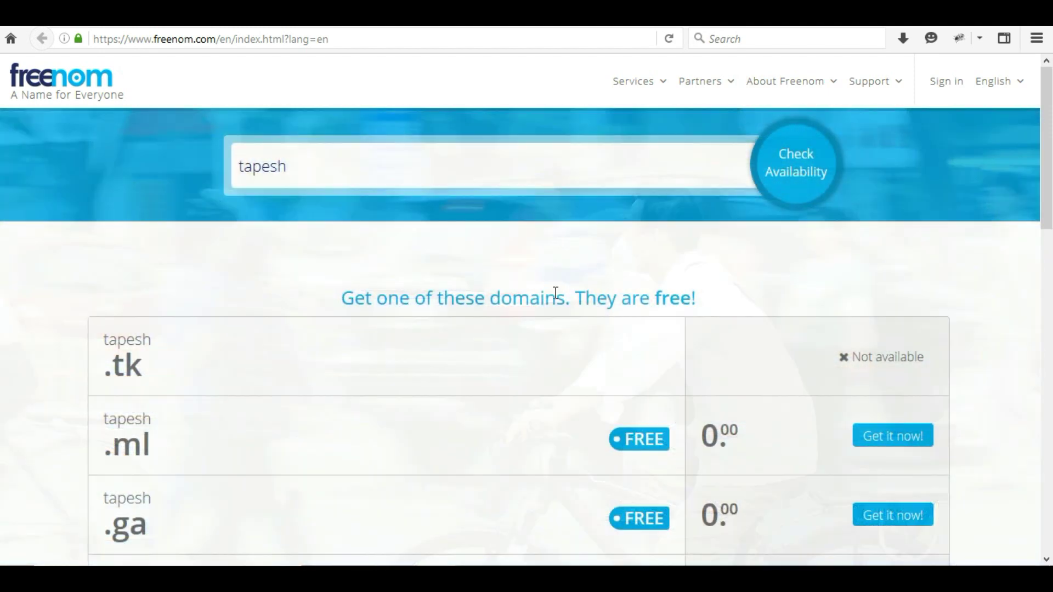
scroll(491, 306, down, 3)
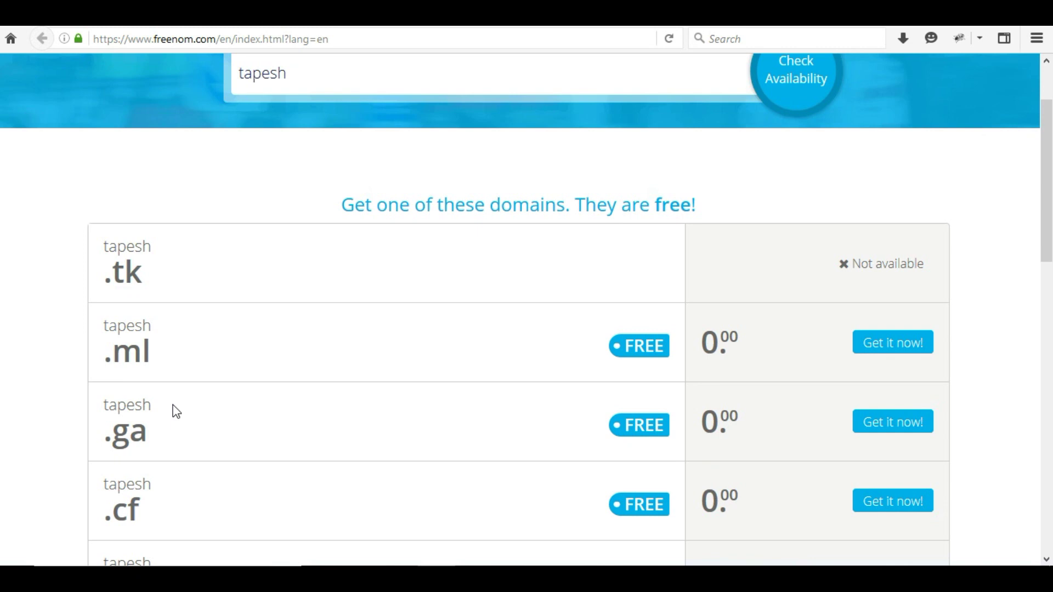
scroll(176, 411, down, 1)
scroll(176, 411, down, 1)
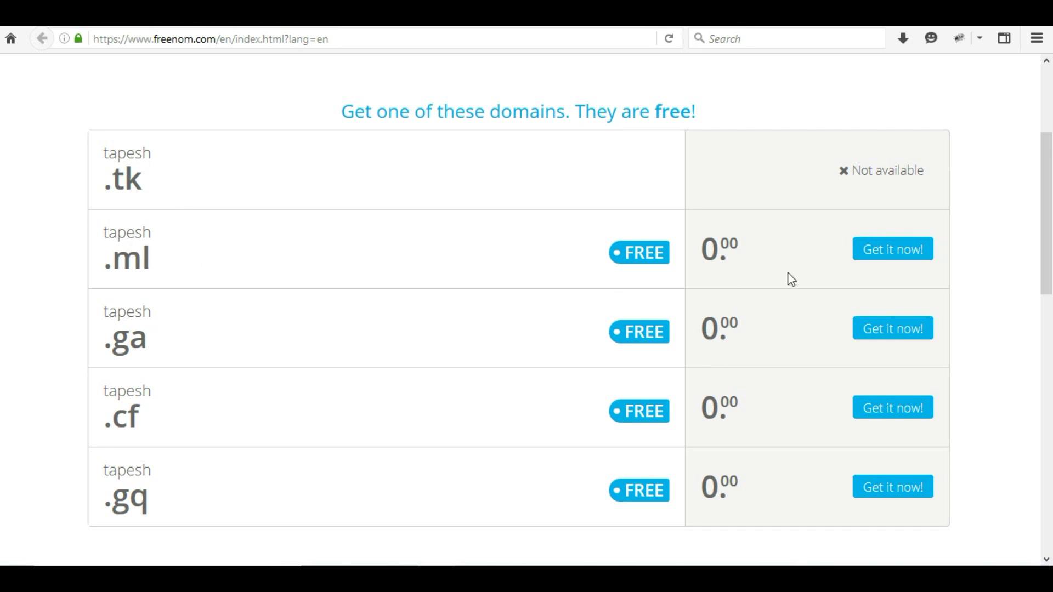
Step: Claim the free tapesh .ml domain and proceed to checkout
click(879, 258)
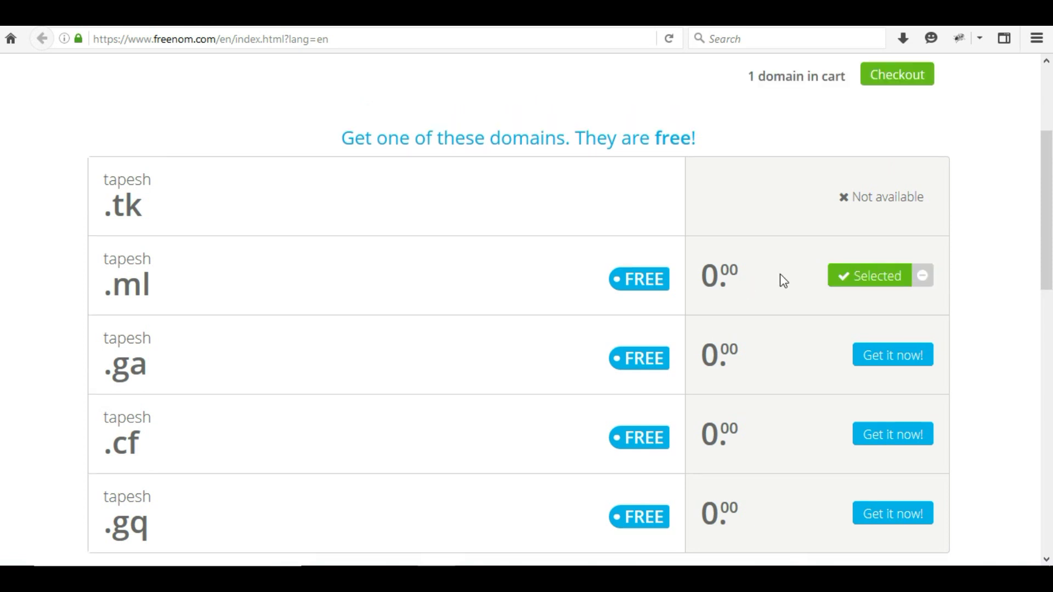
scroll(784, 279, up, 3)
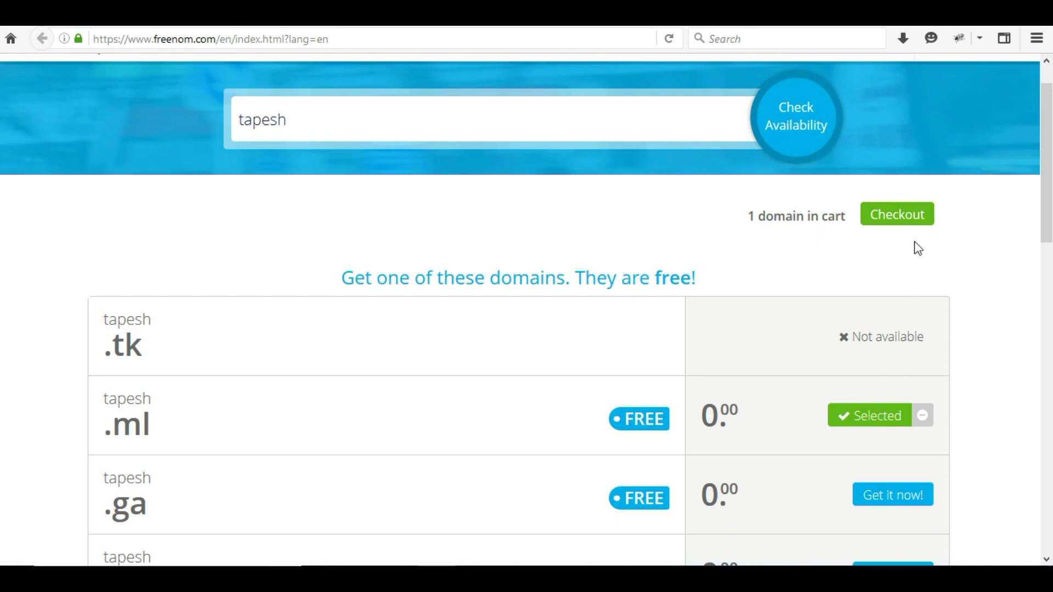
click(897, 220)
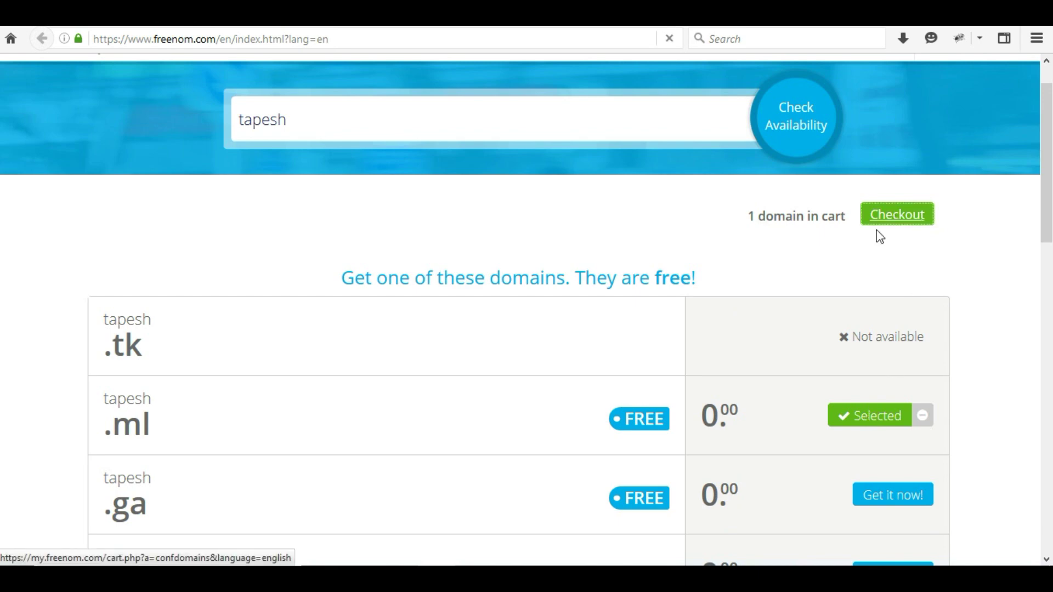
click(906, 223)
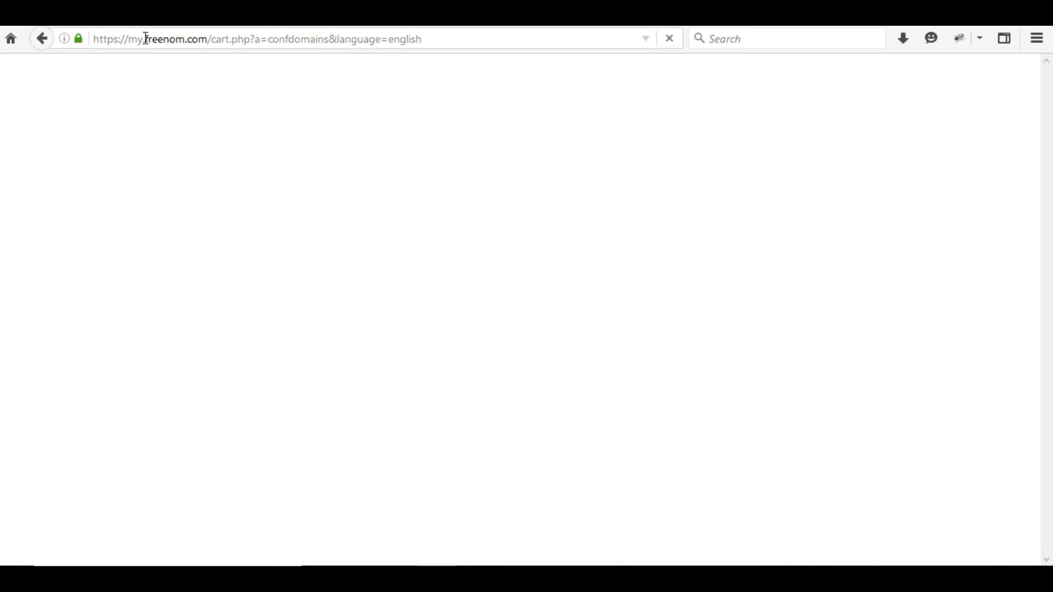
Step: Load infinityfree.net and look over its free hosting homepage
drag(145, 38, 203, 41)
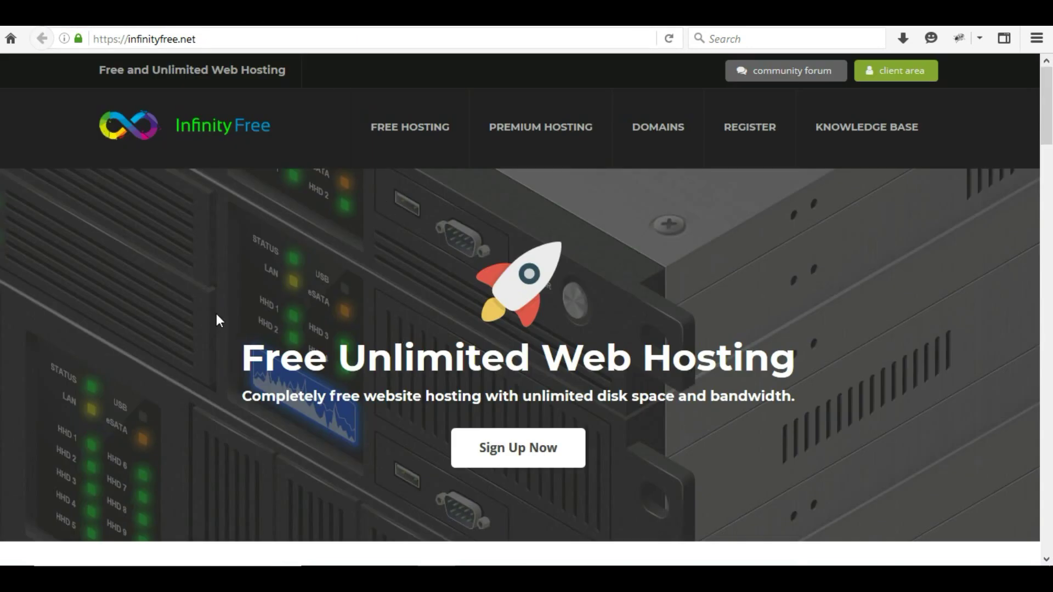
scroll(699, 347, down, 10)
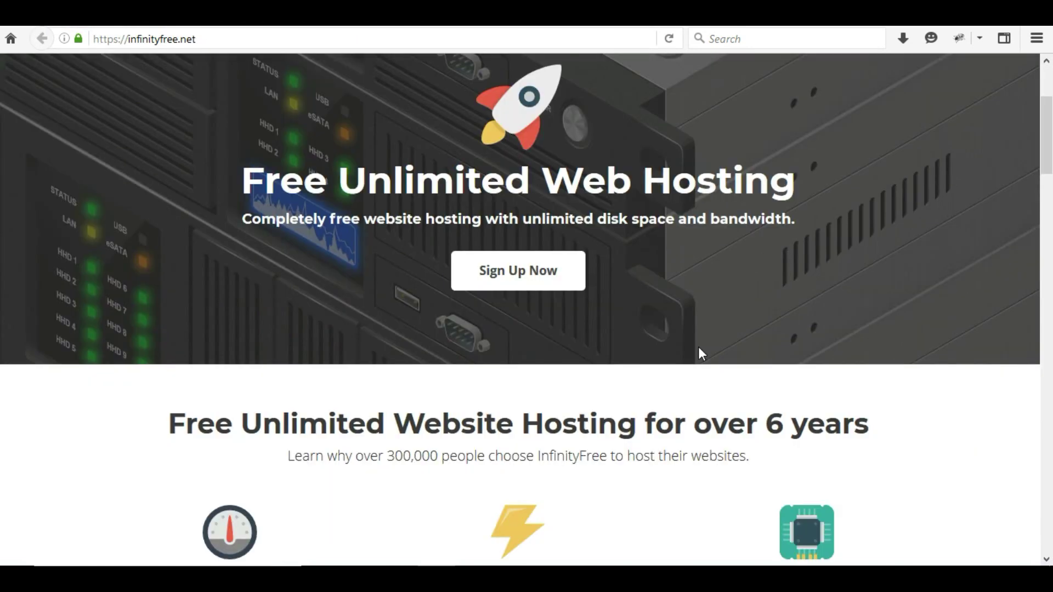
scroll(701, 354, up, 3)
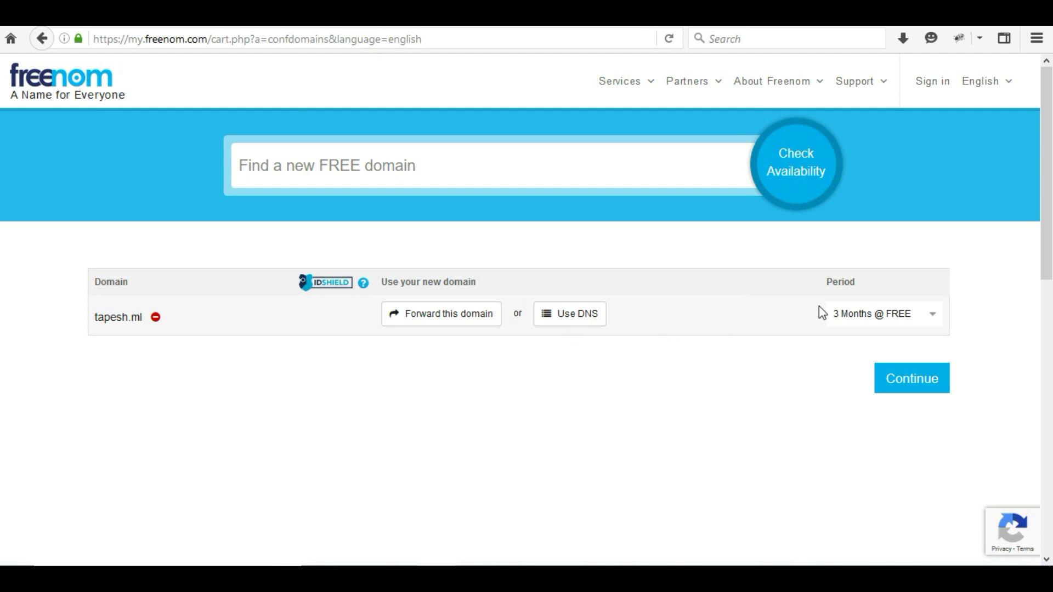
Step: Set the .ml domain period to 12 Months @ FREE and continue to Review & Checkout
click(858, 316)
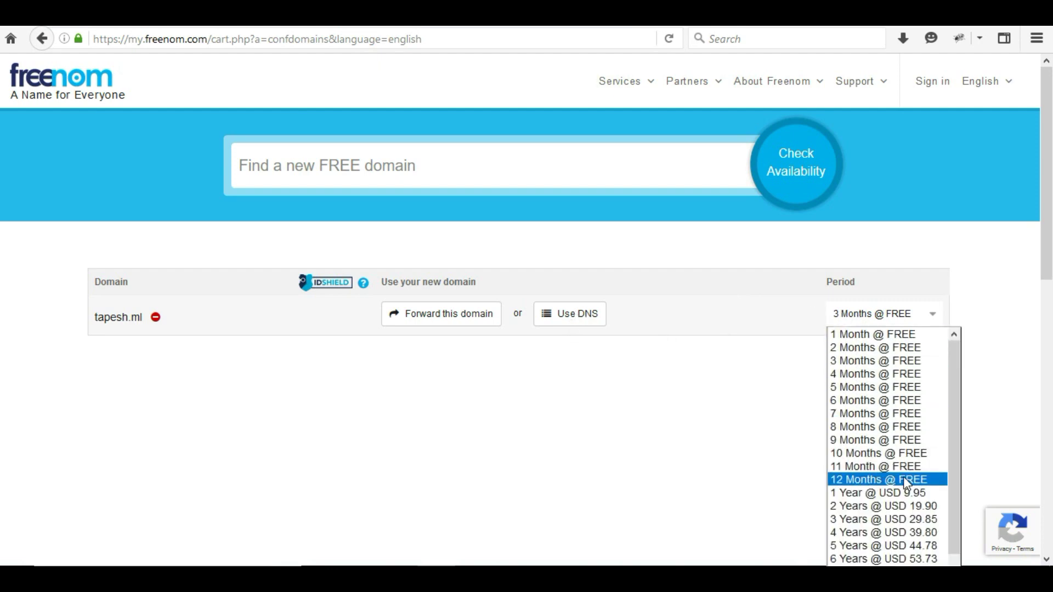
click(924, 480)
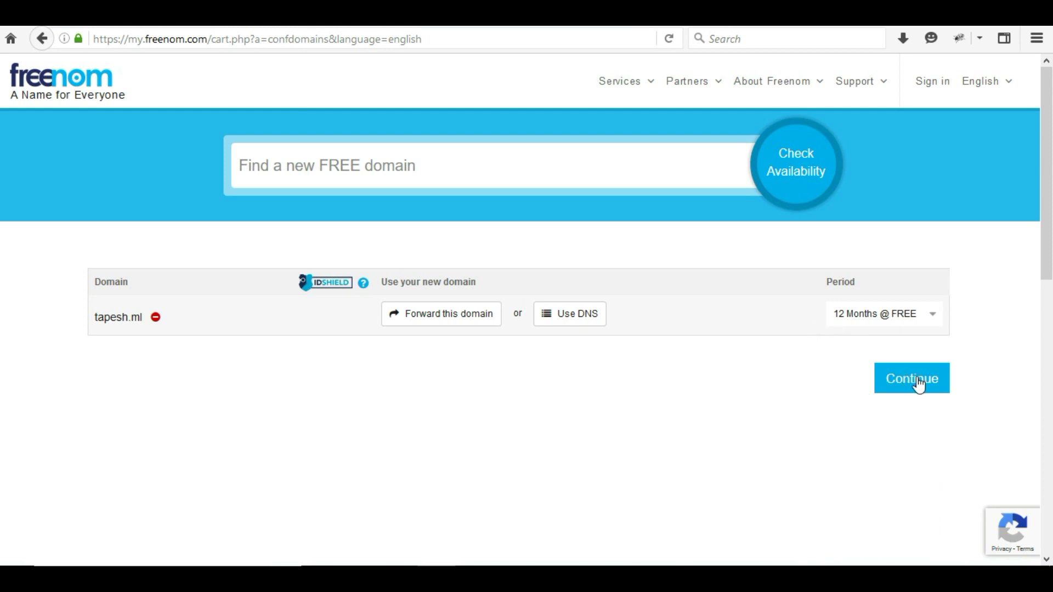
click(888, 315)
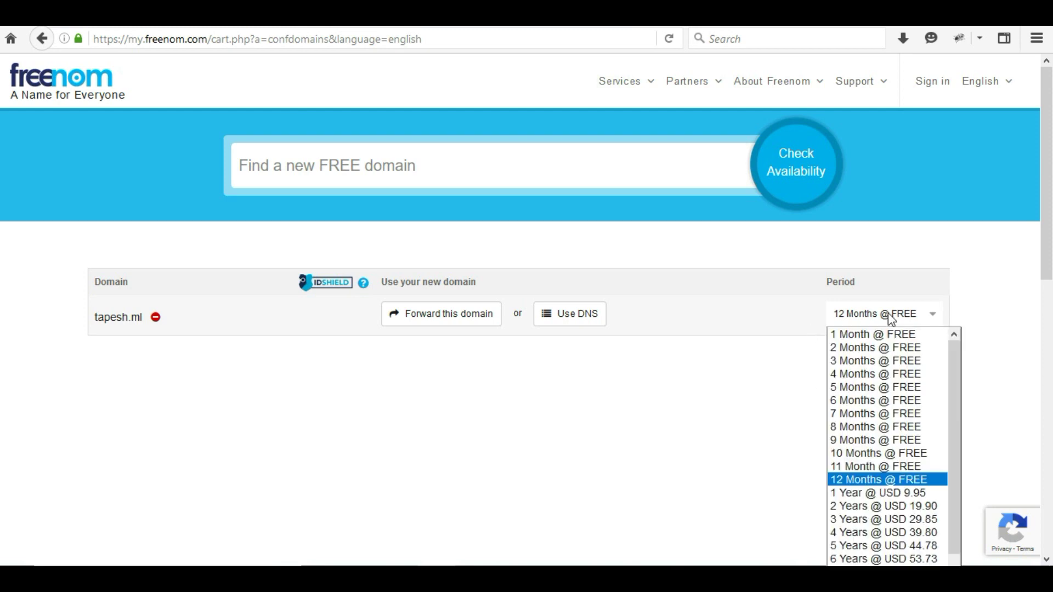
click(876, 480)
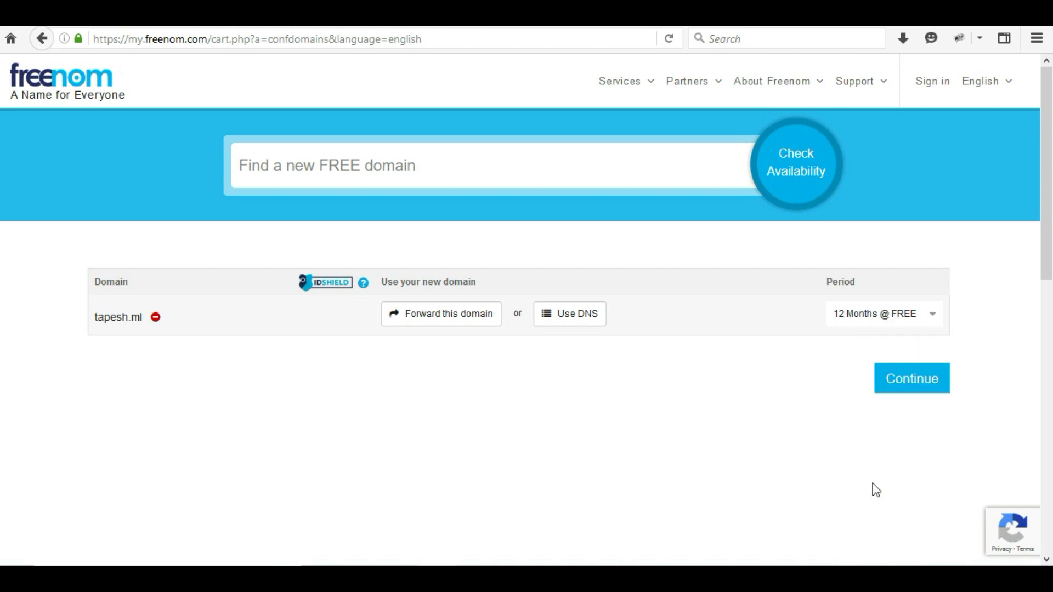
click(914, 388)
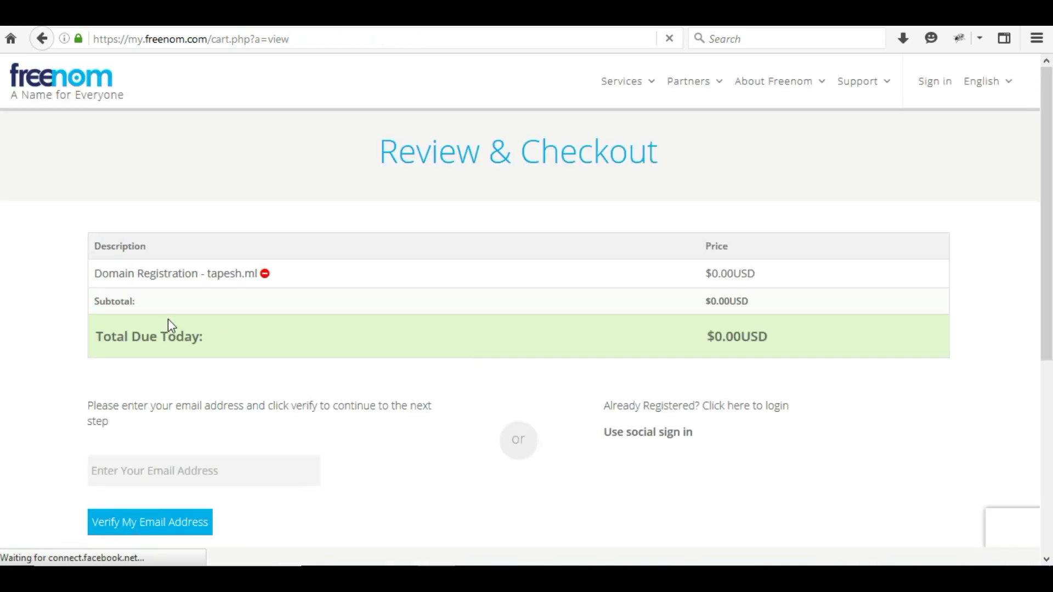
Step: Review the checkout, dismiss the reCAPTCHA alert, and point out the $0.00USD total
scroll(170, 324, down, 3)
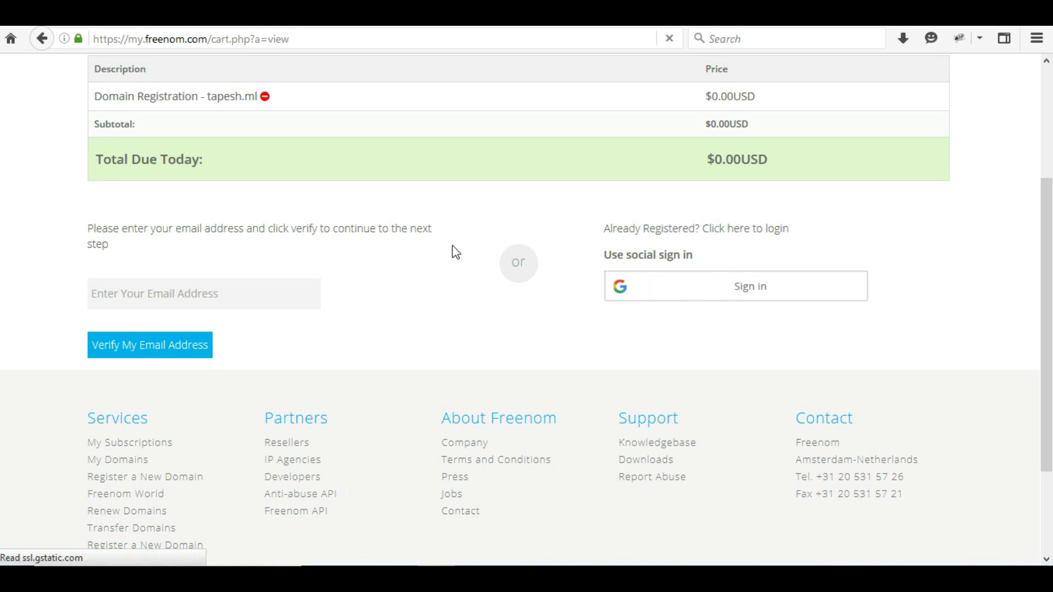
scroll(219, 296, up, 3)
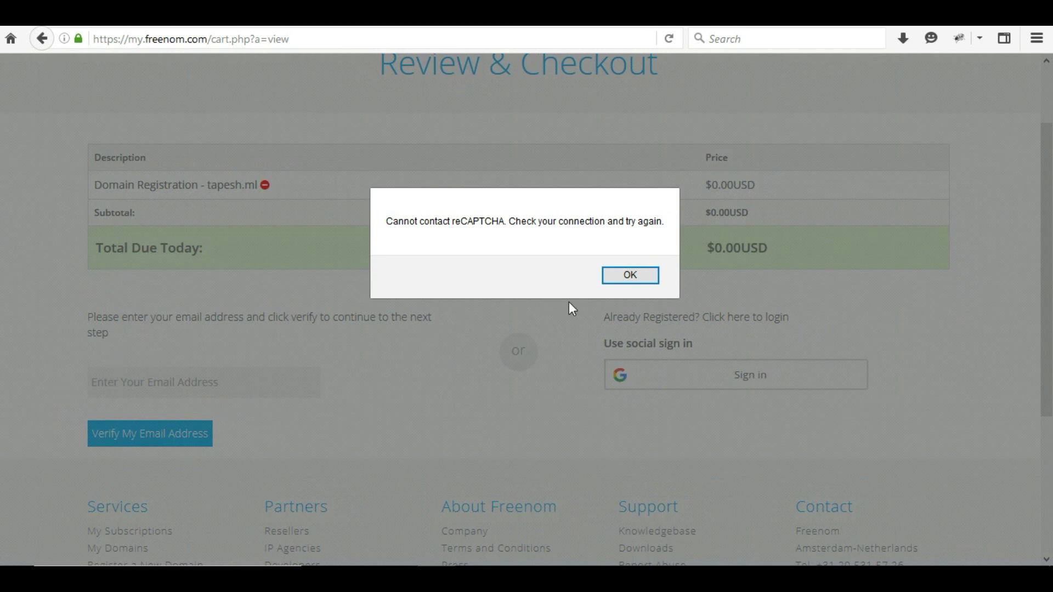
click(631, 278)
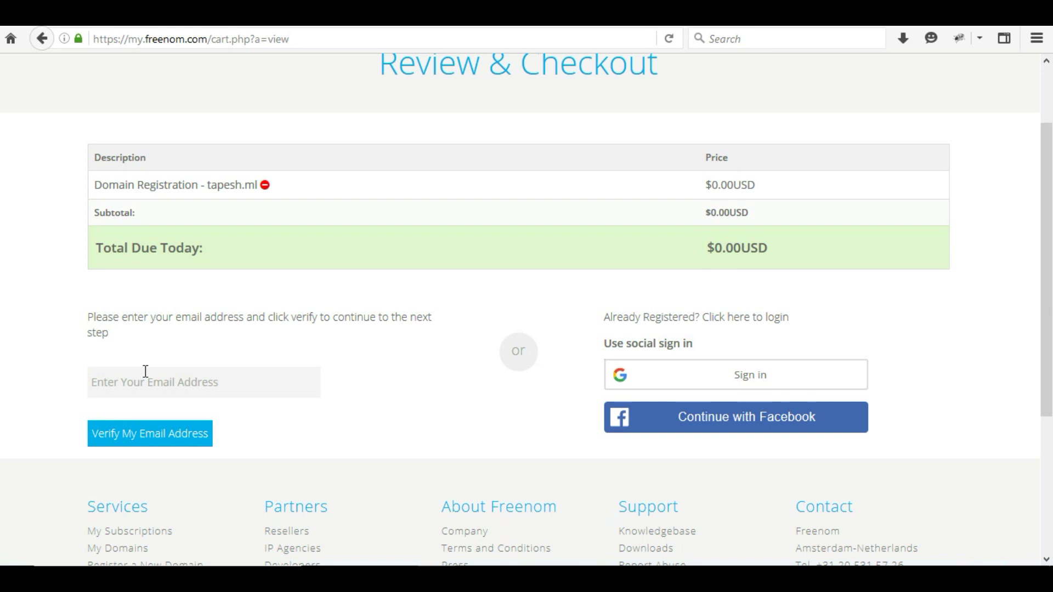
scroll(463, 345, up, 2)
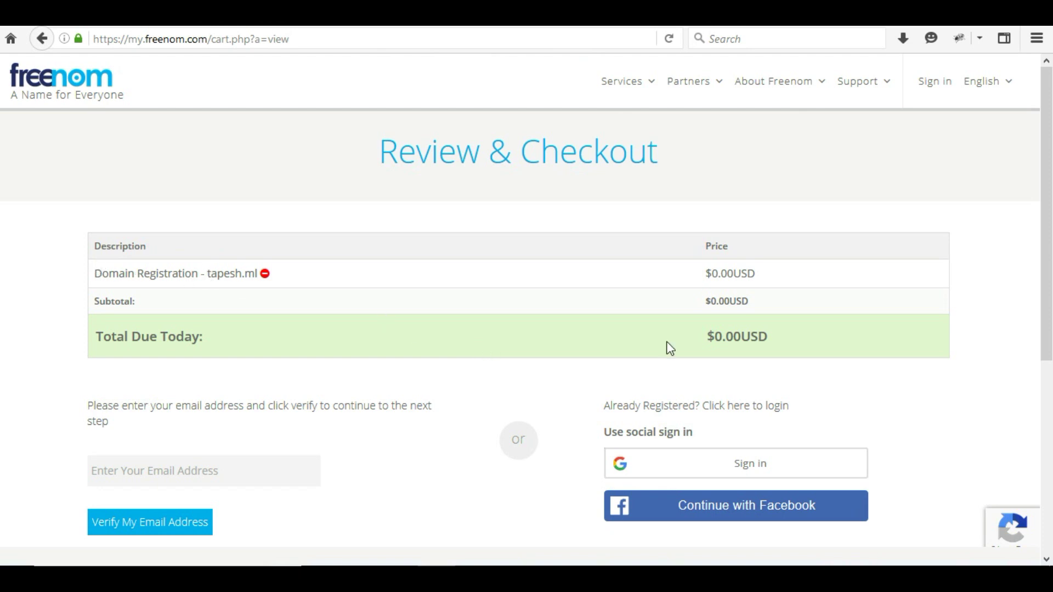
drag(709, 338, 779, 339)
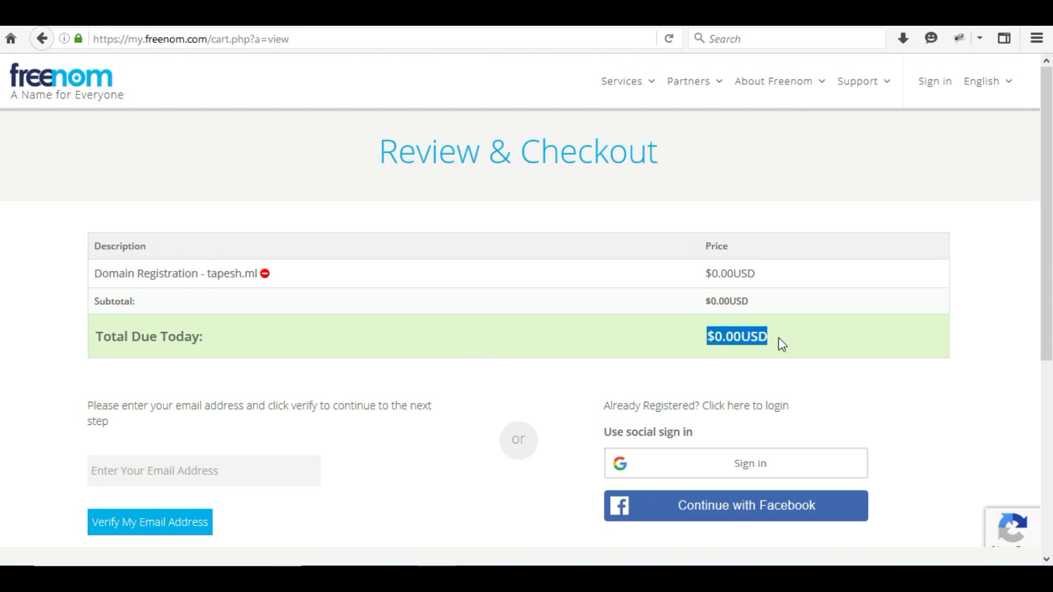
click(779, 338)
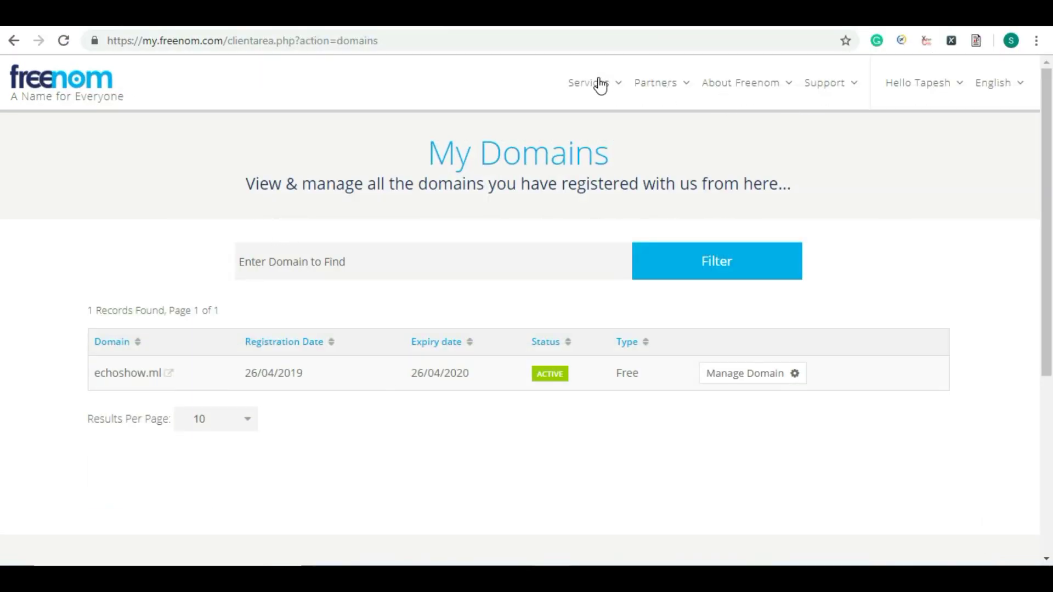
Step: View the registered domains under Services > My Domains, then highlight the notes' sentence about sharing strategies
mouse_move(597, 94)
click(605, 172)
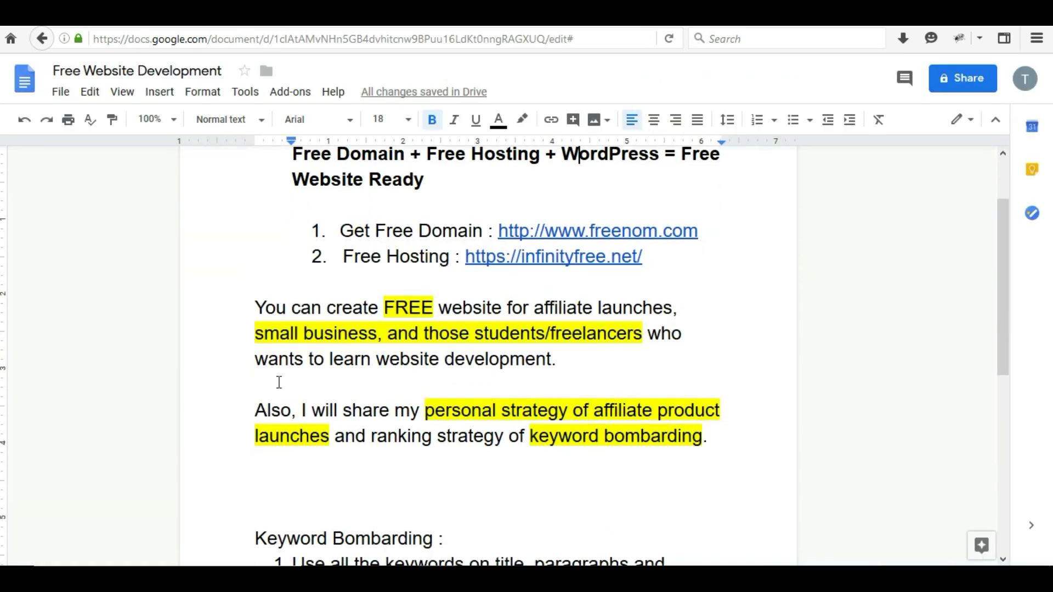
scroll(279, 382, down, 1)
scroll(261, 449, up, 3)
drag(259, 456, 712, 478)
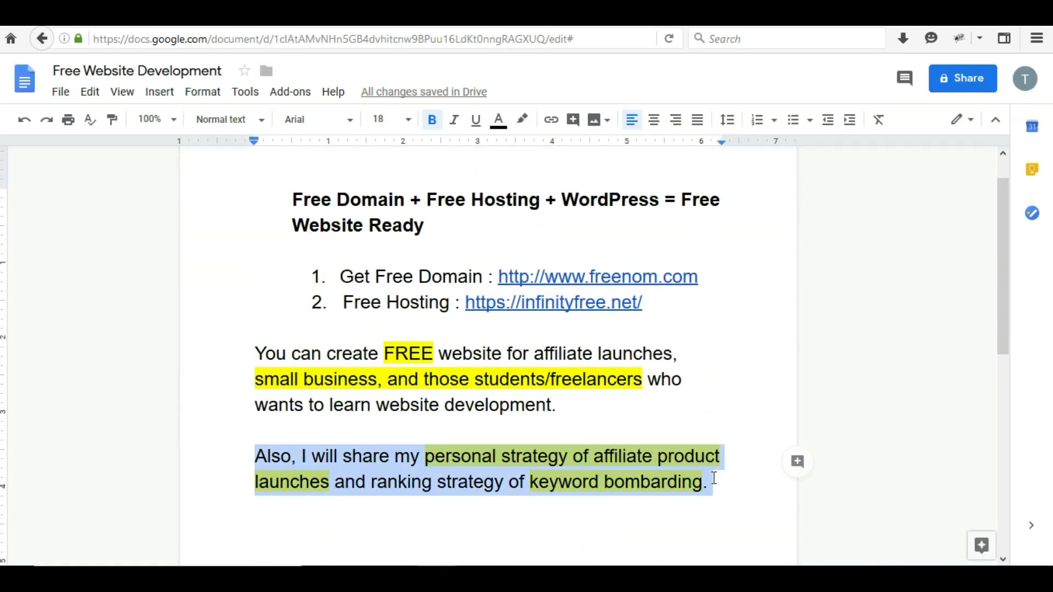
Step: Highlight phrases in the last paragraph, including 'affiliate product launches' and the personal strategy
click(668, 481)
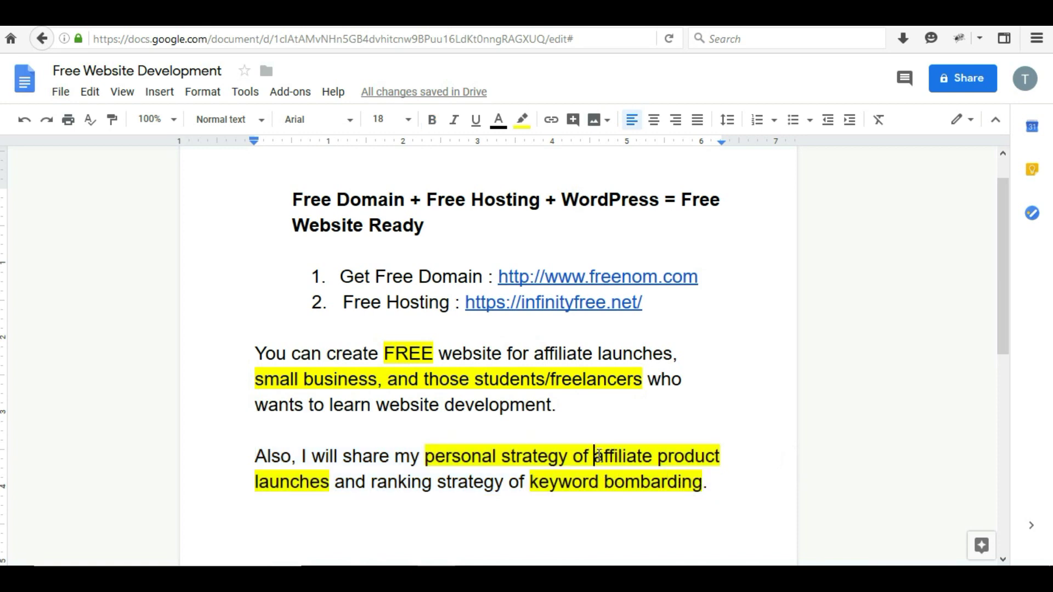
drag(598, 458, 330, 482)
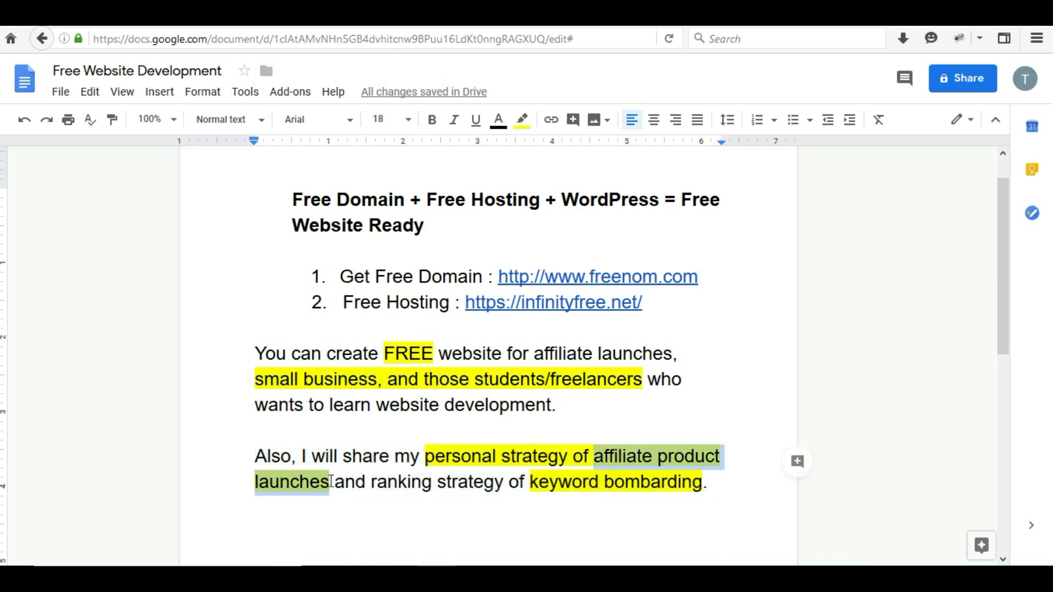
click(415, 474)
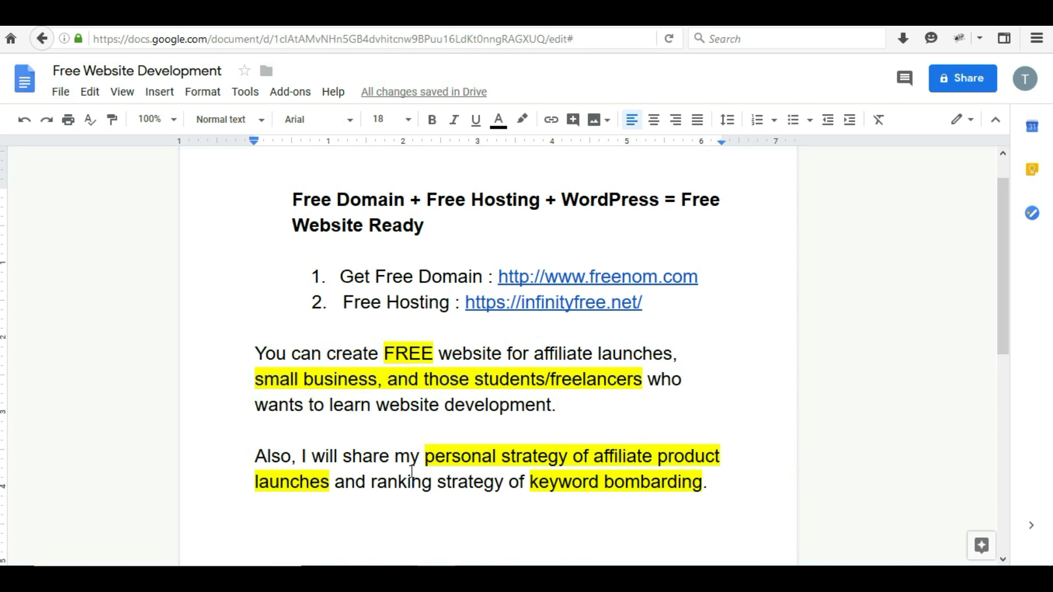
click(372, 483)
click(715, 486)
drag(424, 456, 686, 459)
click(517, 455)
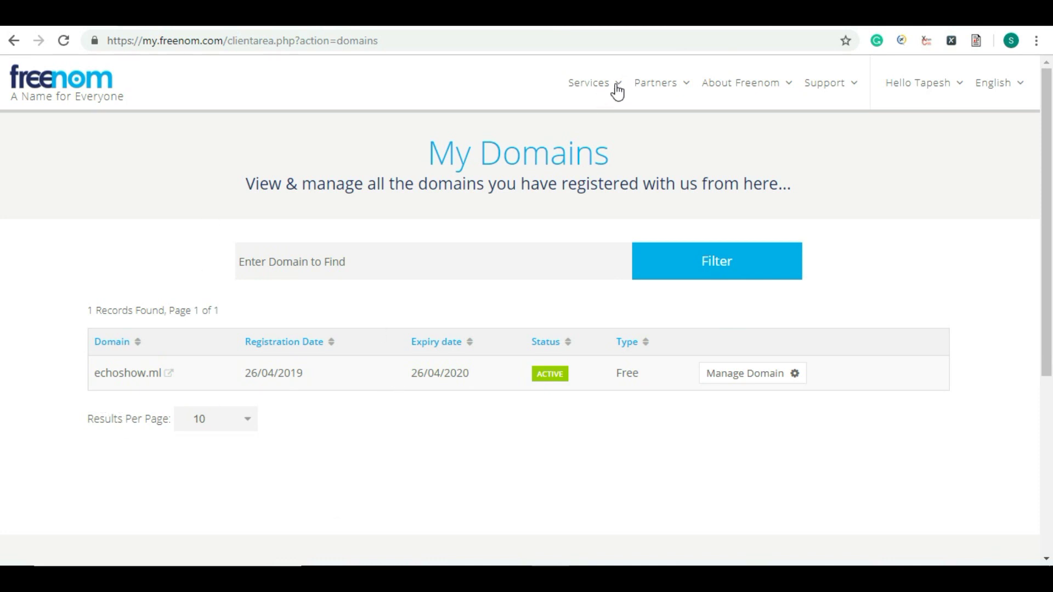
Step: Reload Freenom's My Domains list from the Services menu
mouse_move(614, 90)
click(606, 167)
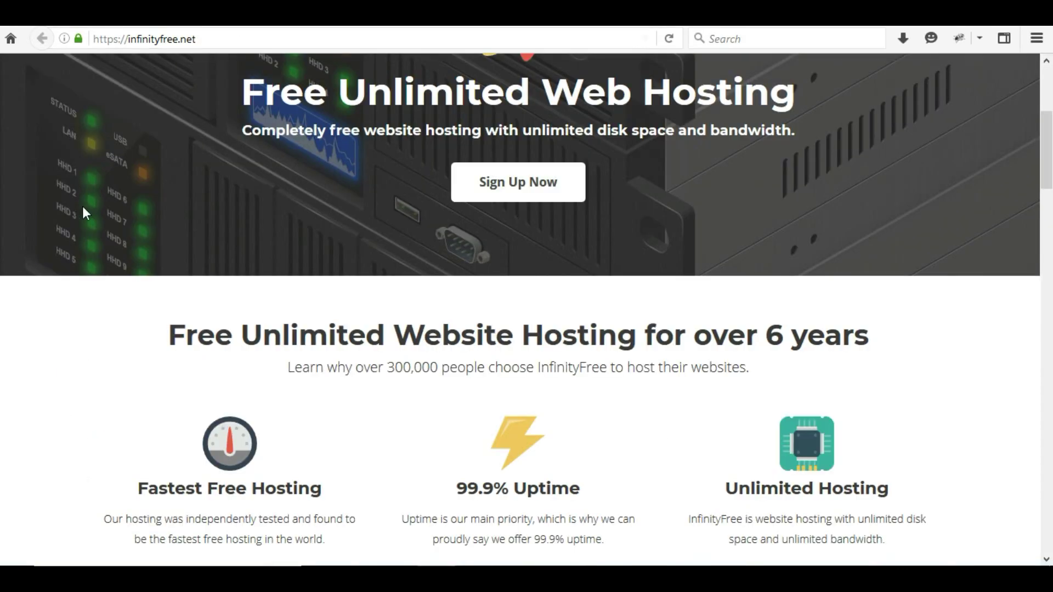
scroll(224, 274, up, 5)
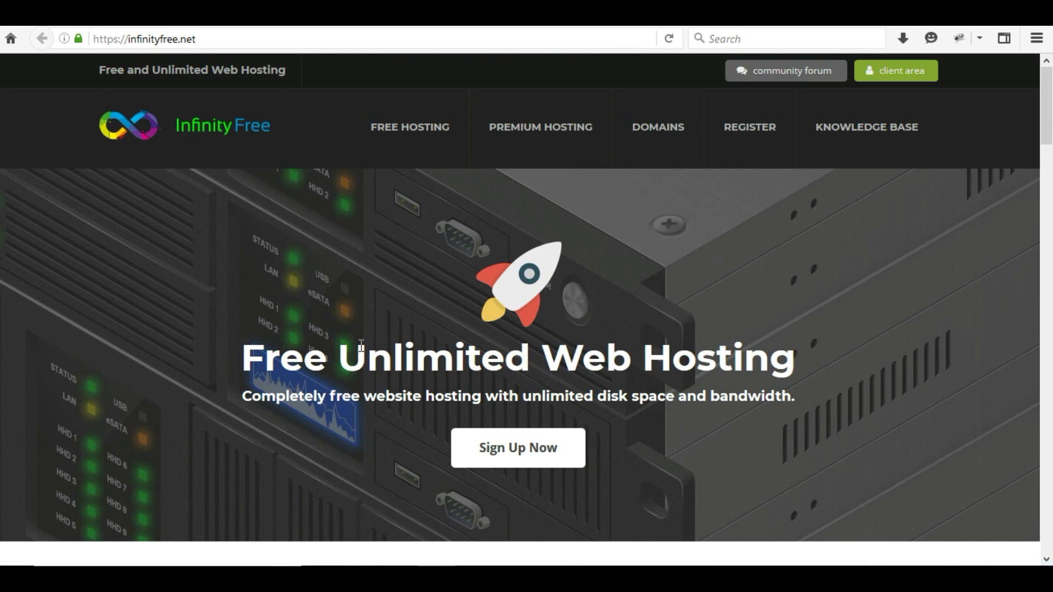
Step: Sign up for InfinityFree hosting and start a new hosting account from the client area
click(522, 451)
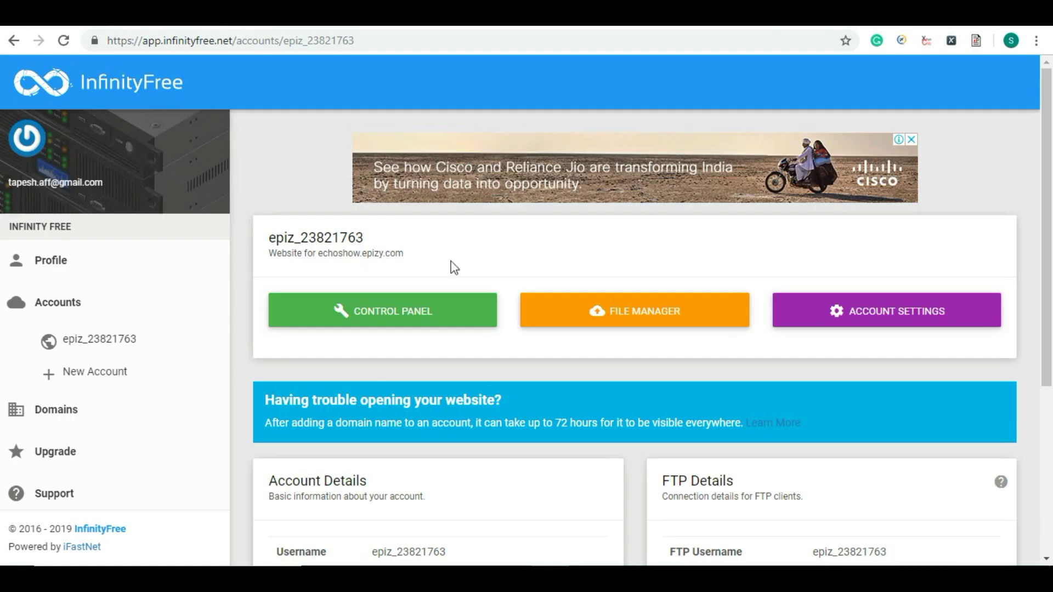
click(94, 371)
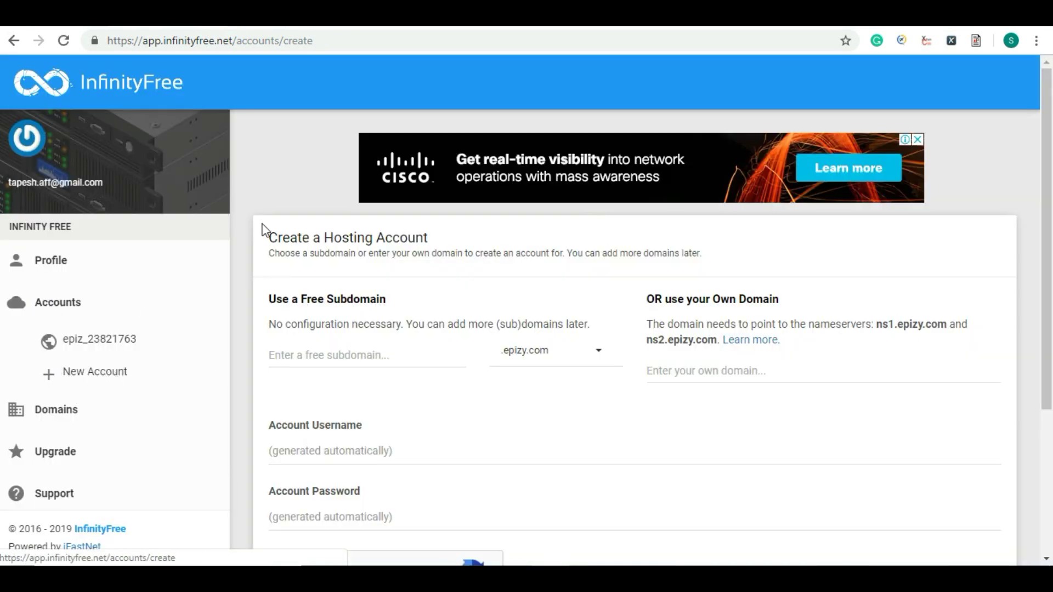
Step: Enter 'tapesh' as the free .epizy.com subdomain
click(330, 357)
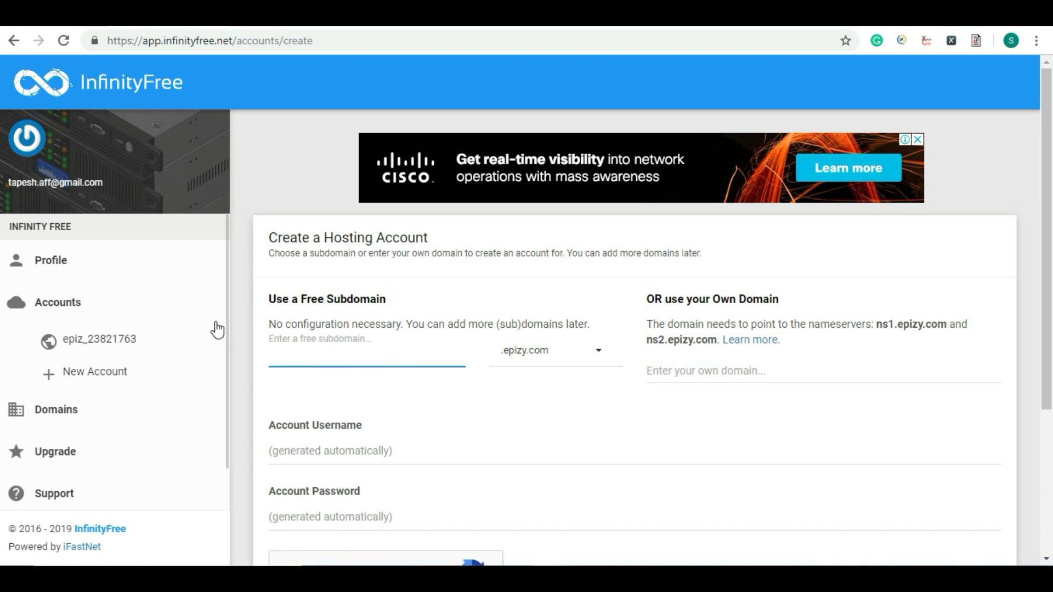
text(tapesh)
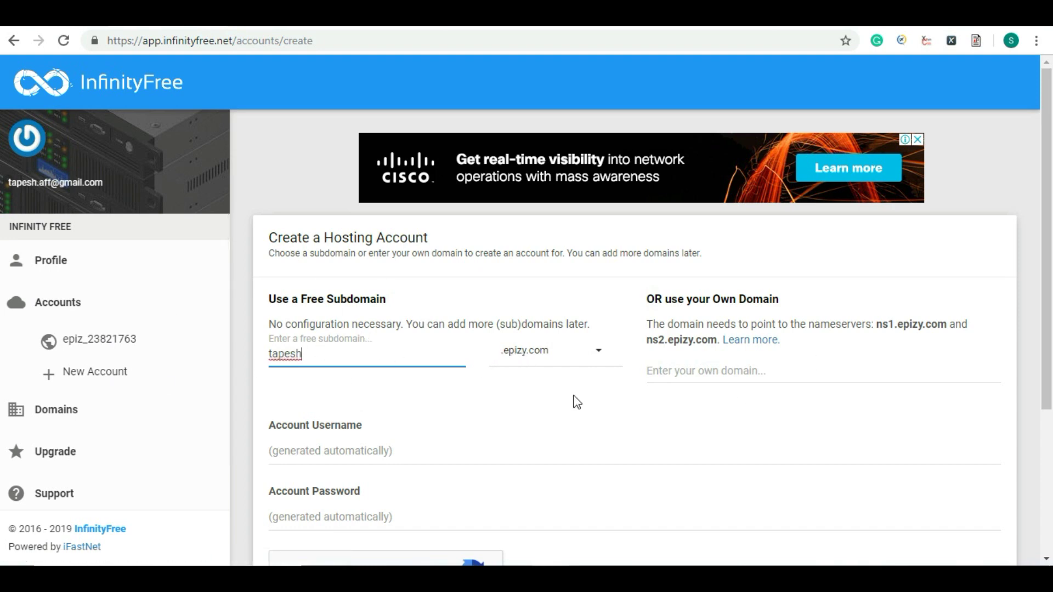
scroll(453, 372, down, 1)
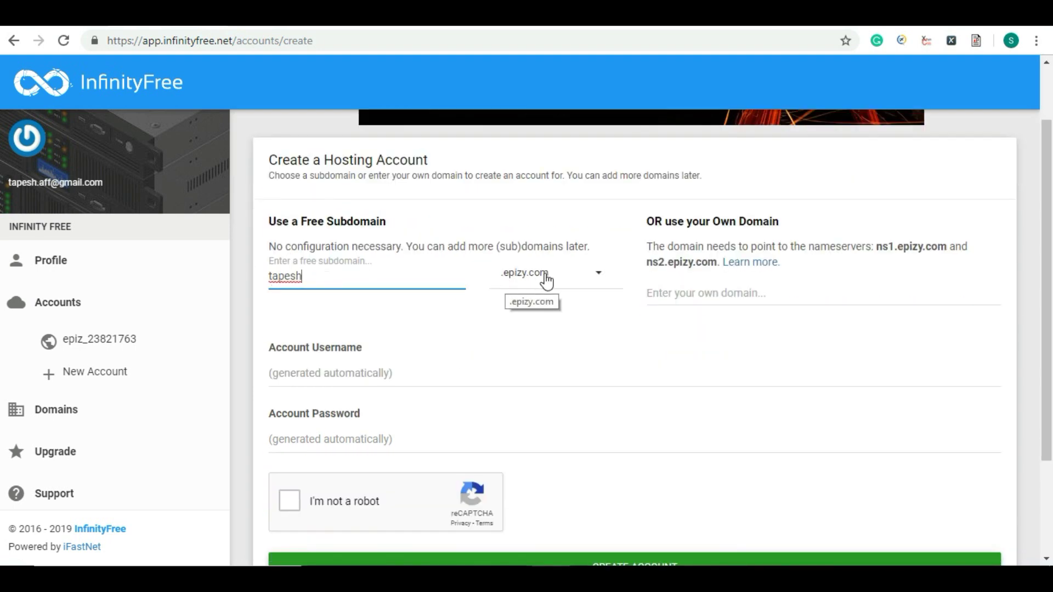
Step: Pass the reCAPTCHA by selecting all stairs tiles, then submit CREATE ACCOUNT
click(283, 501)
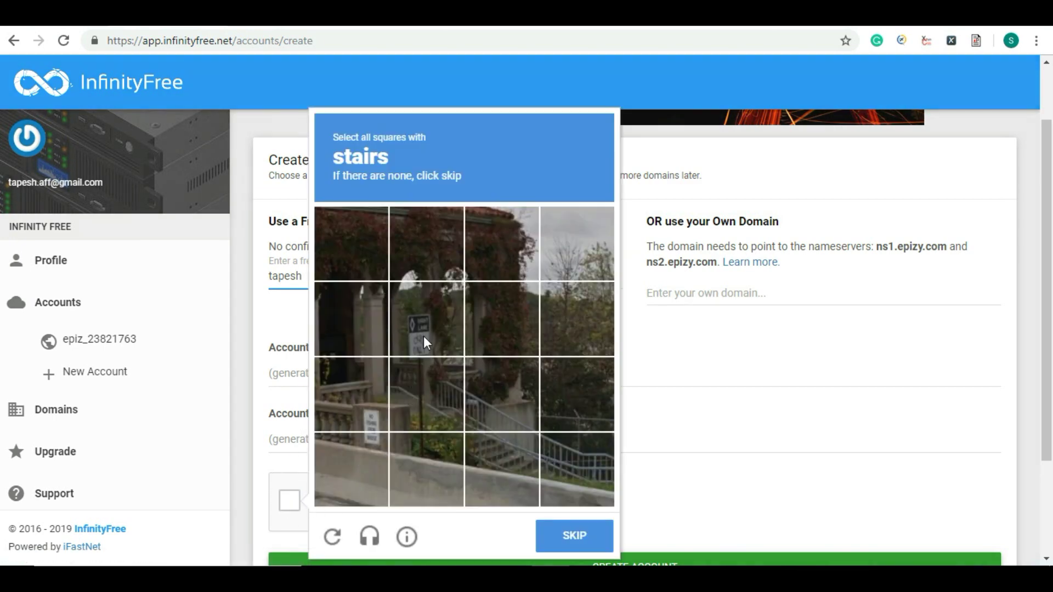
click(423, 336)
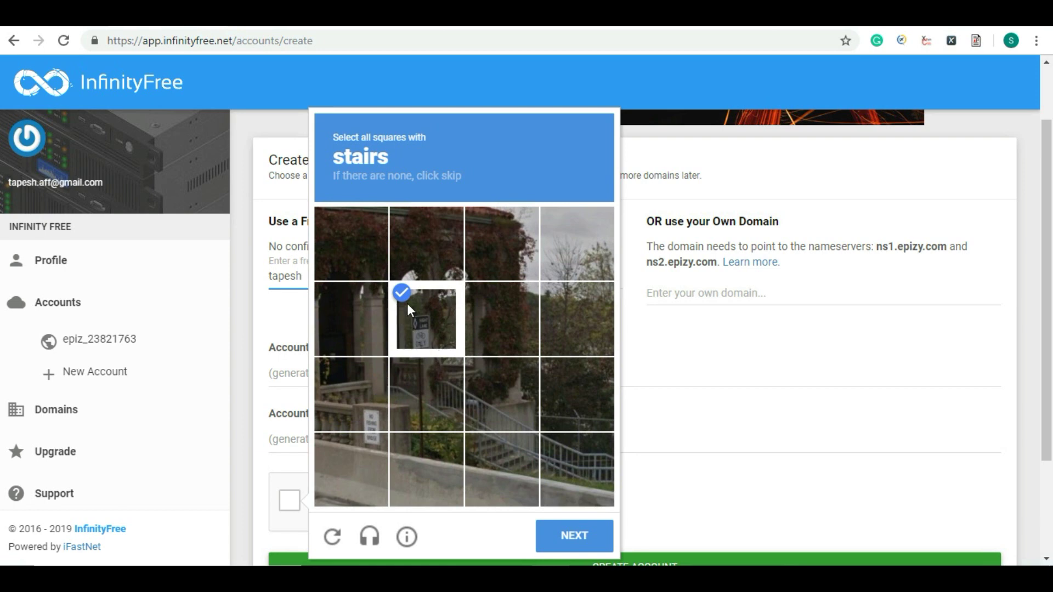
click(408, 307)
click(438, 397)
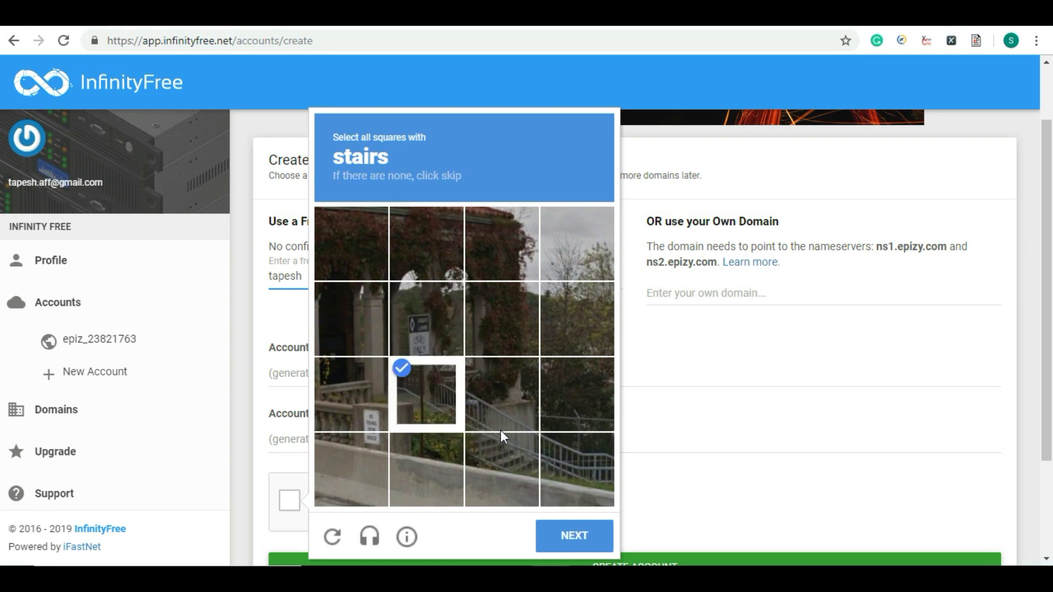
click(491, 423)
click(494, 451)
click(575, 479)
click(578, 465)
click(570, 534)
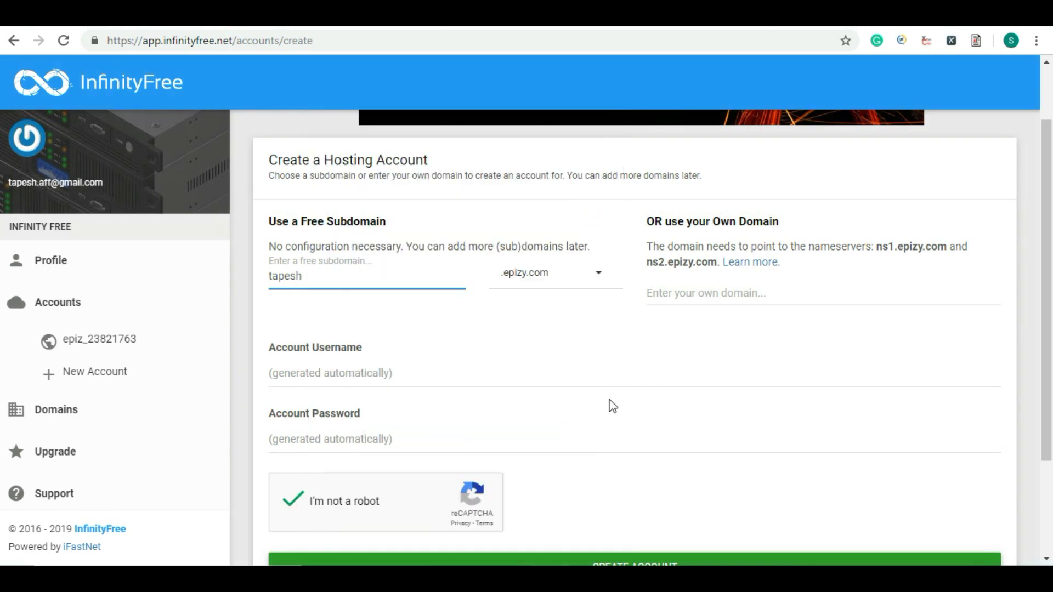
scroll(611, 404, down, 1)
scroll(611, 404, down, 2)
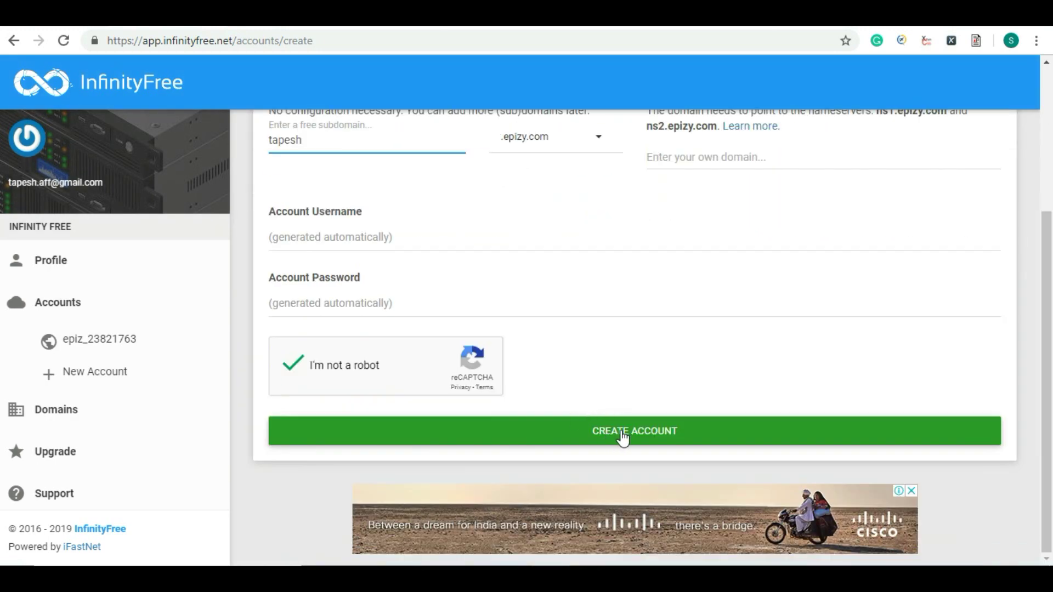
click(622, 435)
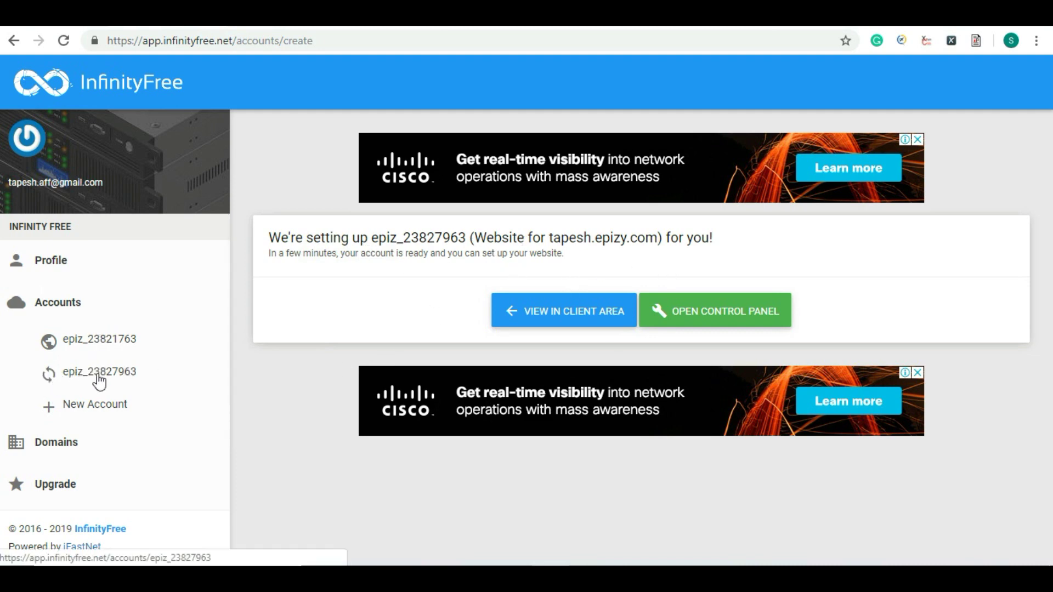
Step: Review the echoshow.epizy.com account details, noting the username, and launch its control panel
click(98, 342)
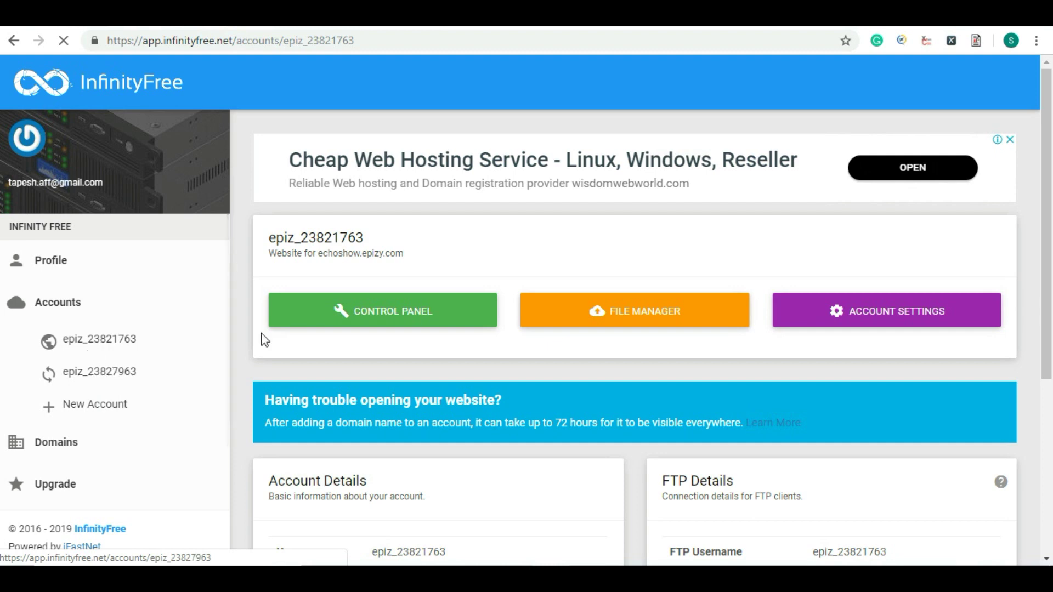
scroll(341, 333, down, 4)
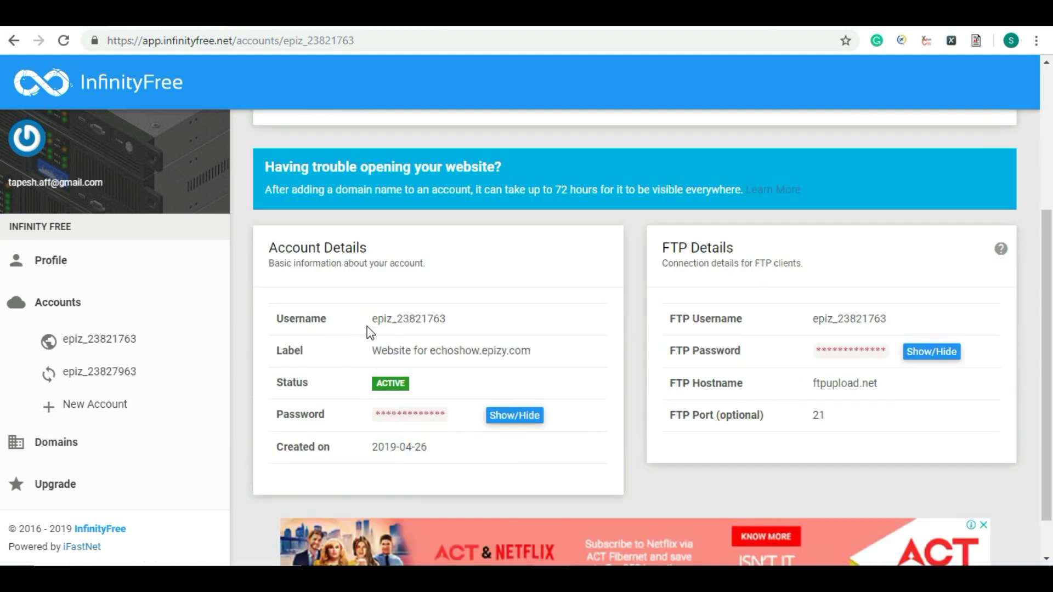
drag(372, 319, 532, 352)
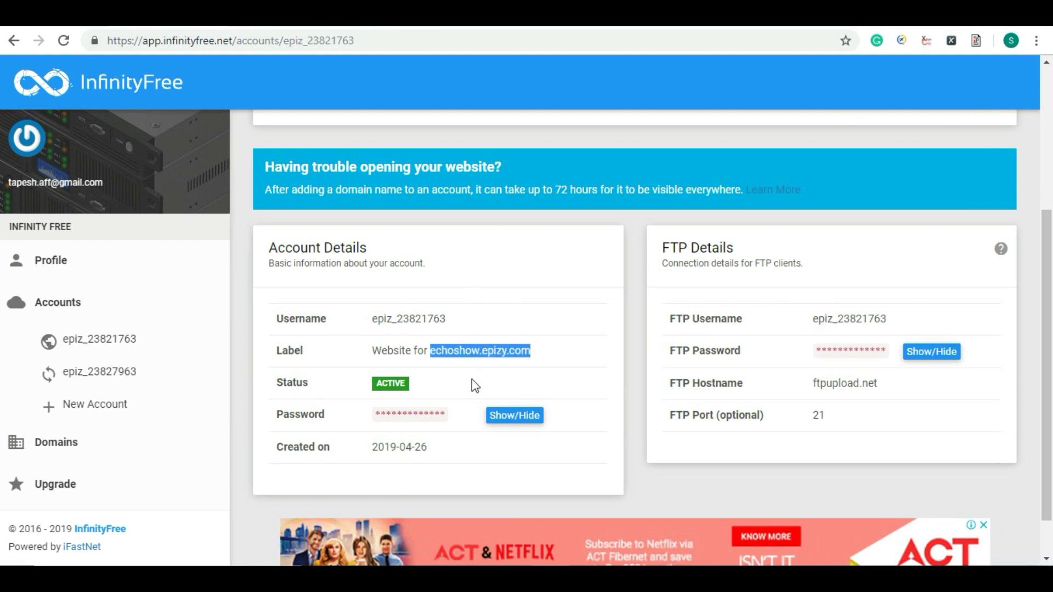
scroll(497, 348, up, 1)
scroll(496, 348, up, 3)
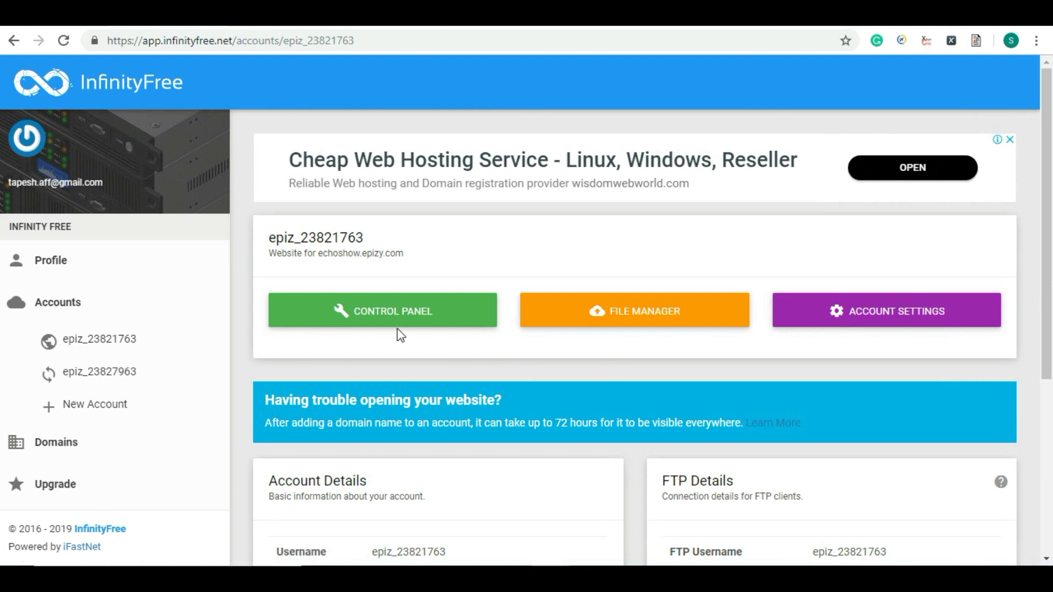
click(371, 317)
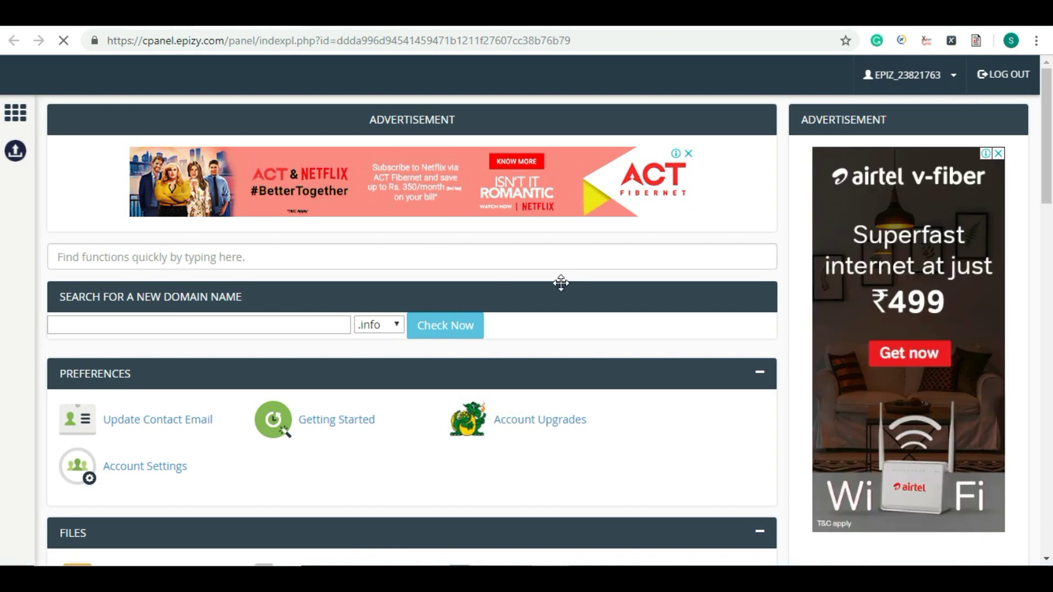
Step: Review the cPanel Statistics table: FTP accounts, MySQL databases, unlimited add-on domains and free disk space
scroll(564, 282, down, 3)
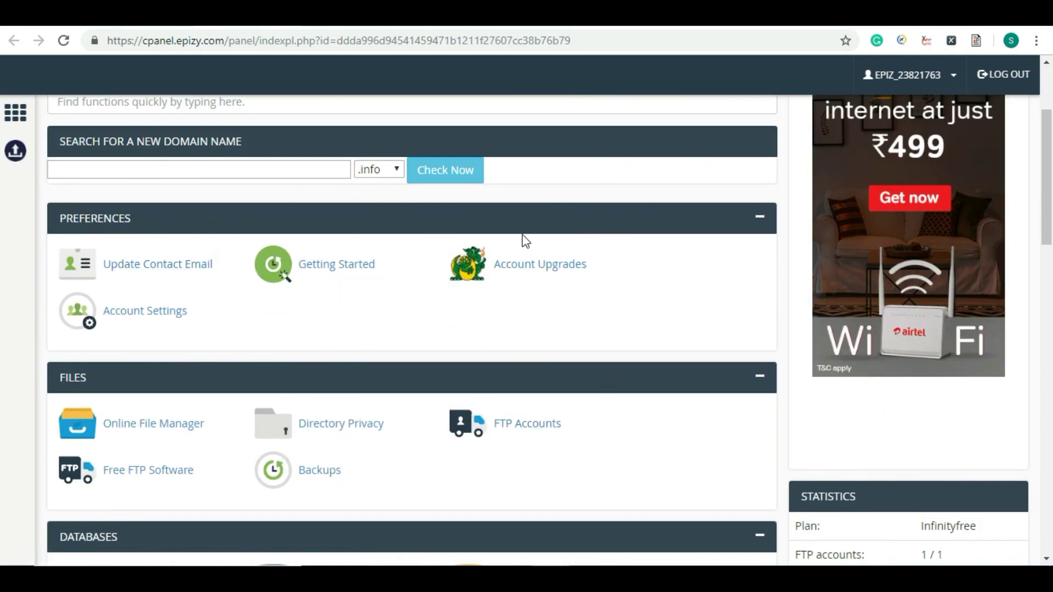
scroll(522, 236, down, 7)
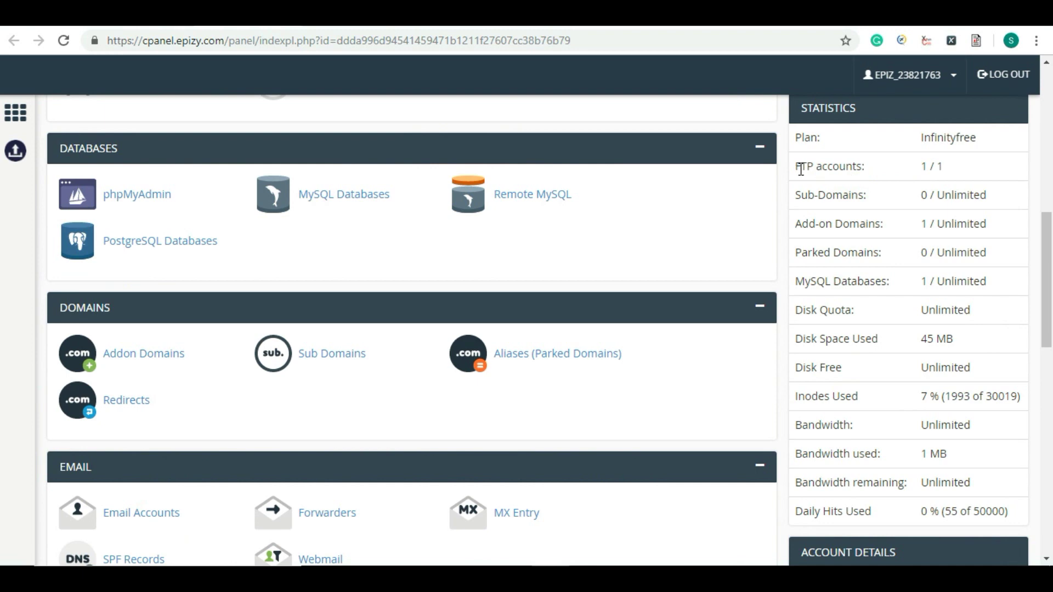
drag(801, 170, 883, 168)
drag(797, 285, 950, 285)
drag(798, 225, 881, 225)
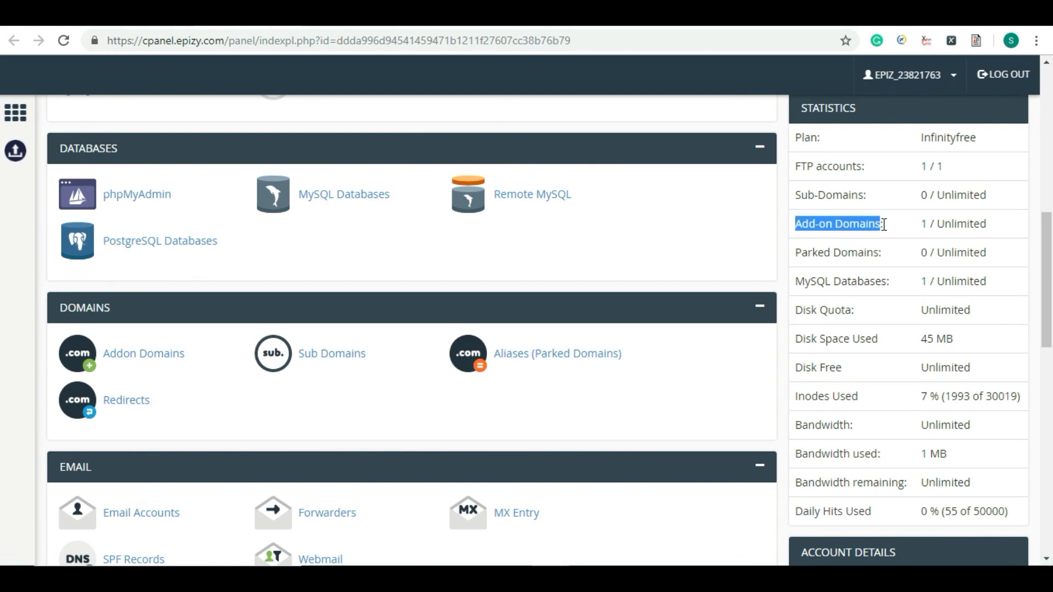
double_click(940, 223)
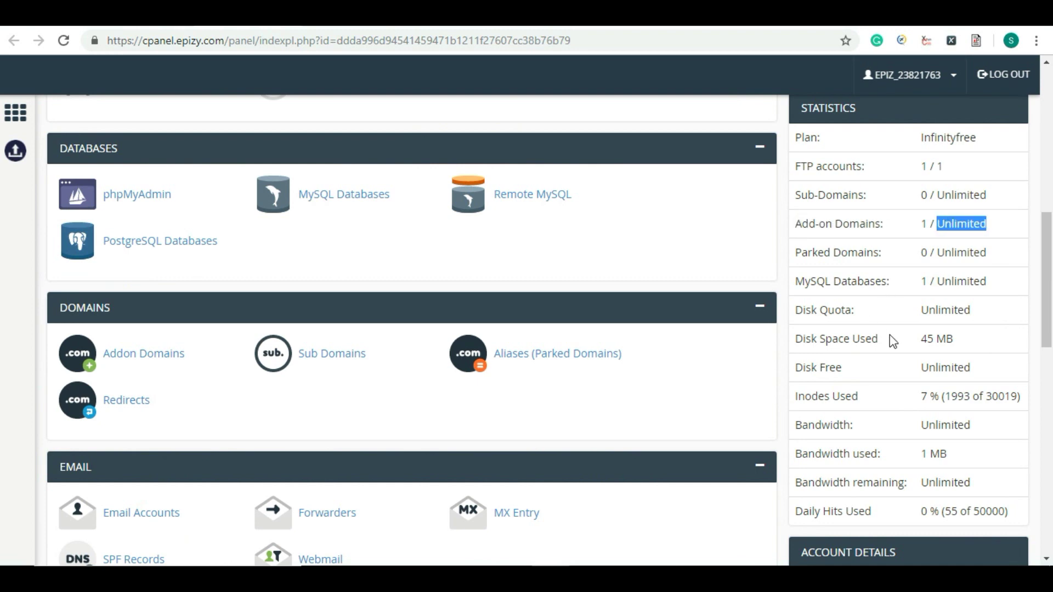
drag(795, 367, 852, 368)
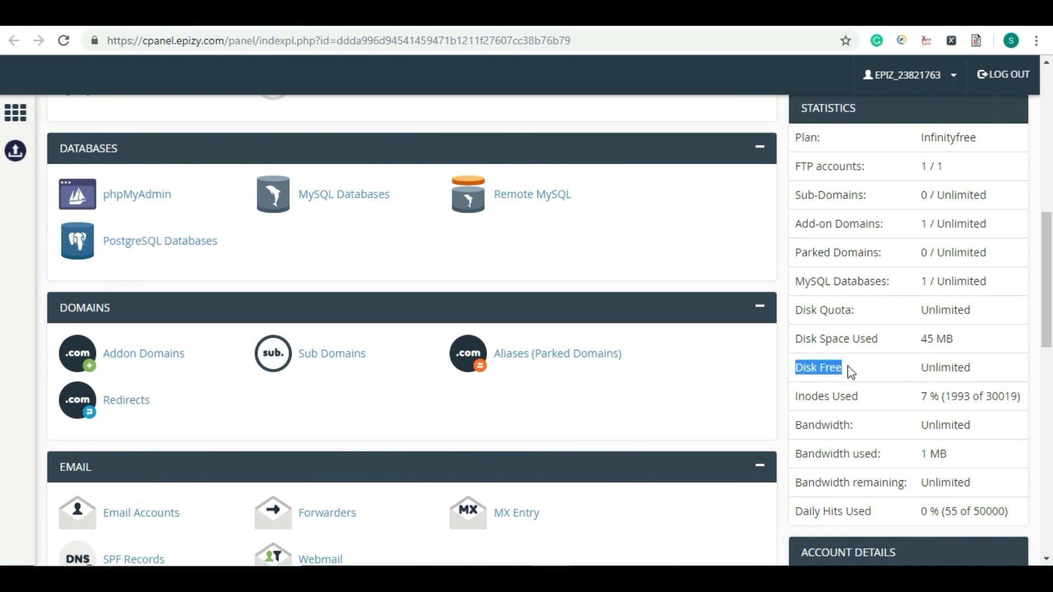
drag(924, 367, 973, 367)
Step: Launch the Softaculous Apps Installer from the Software section
scroll(764, 249, up, 6)
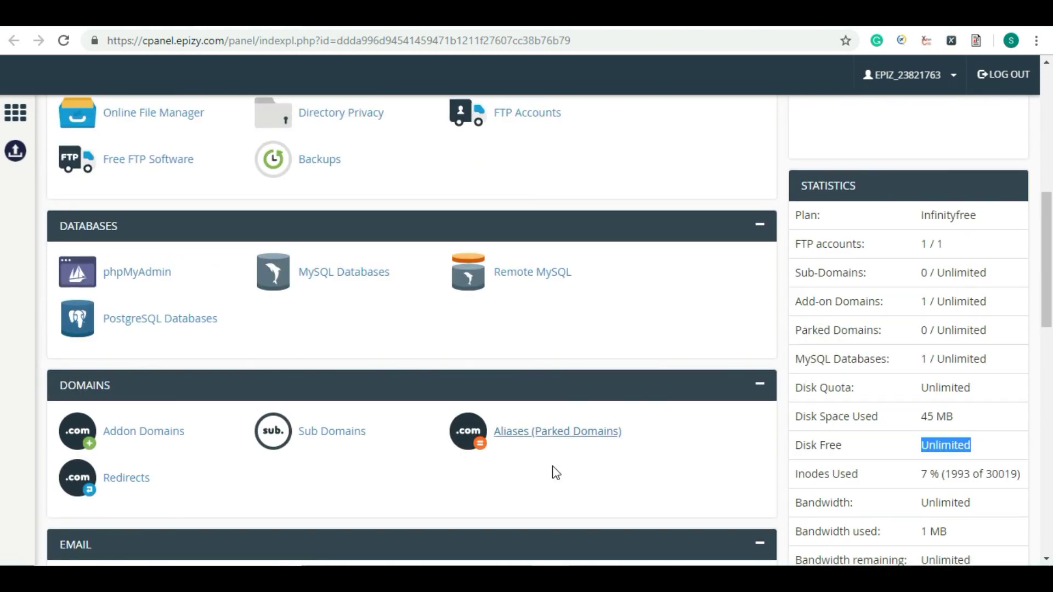
scroll(577, 347, up, 3)
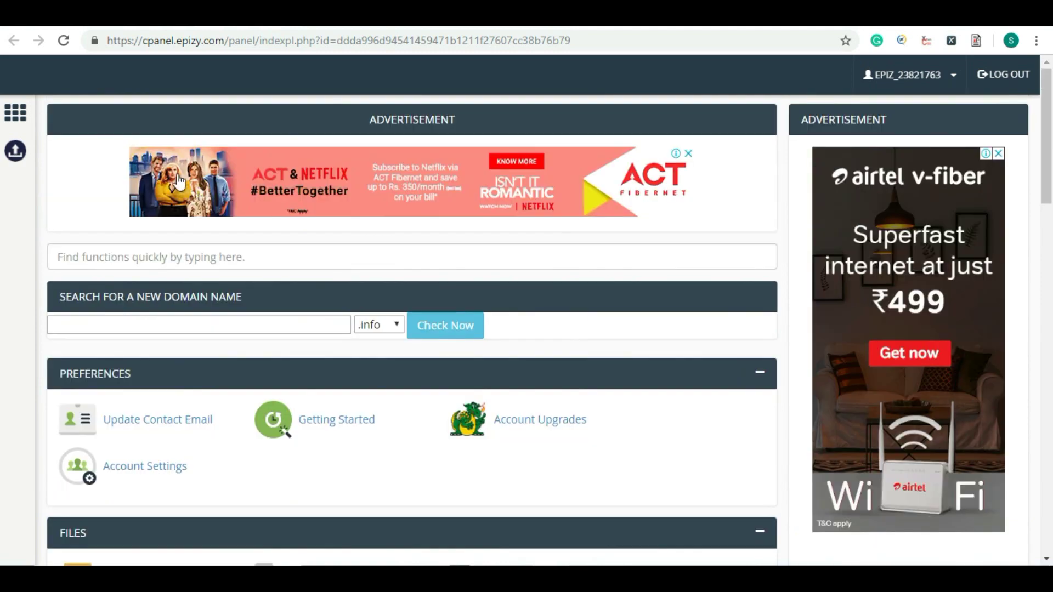
scroll(400, 283, down, 6)
scroll(393, 286, down, 10)
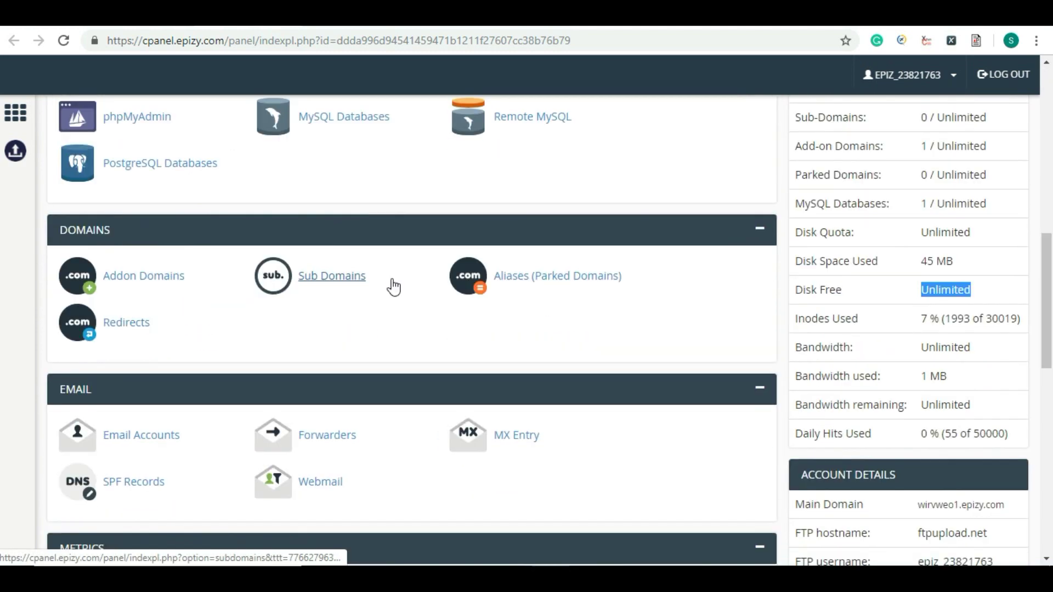
scroll(350, 299, down, 4)
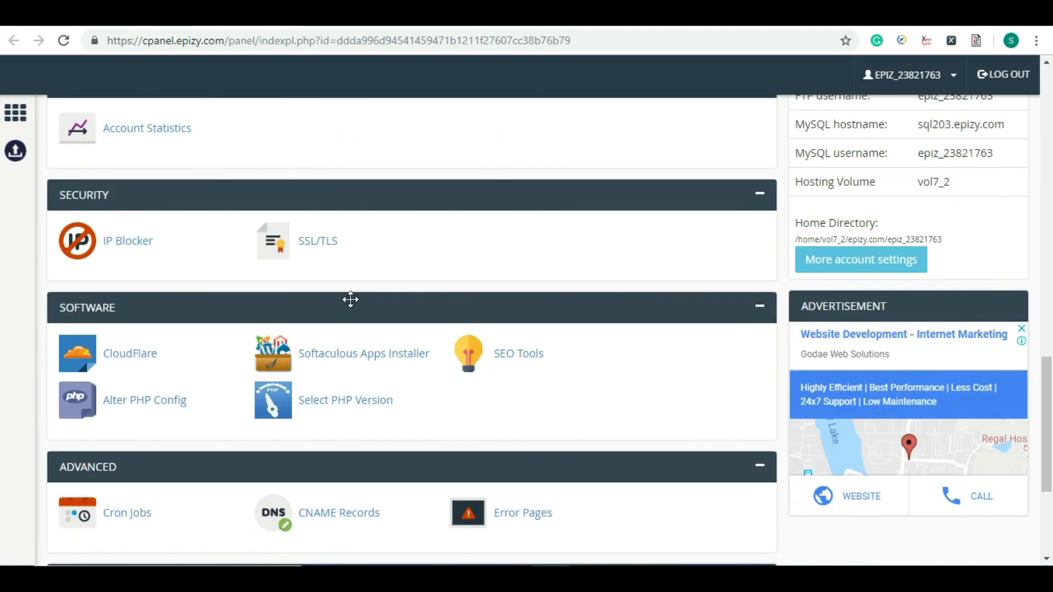
click(363, 354)
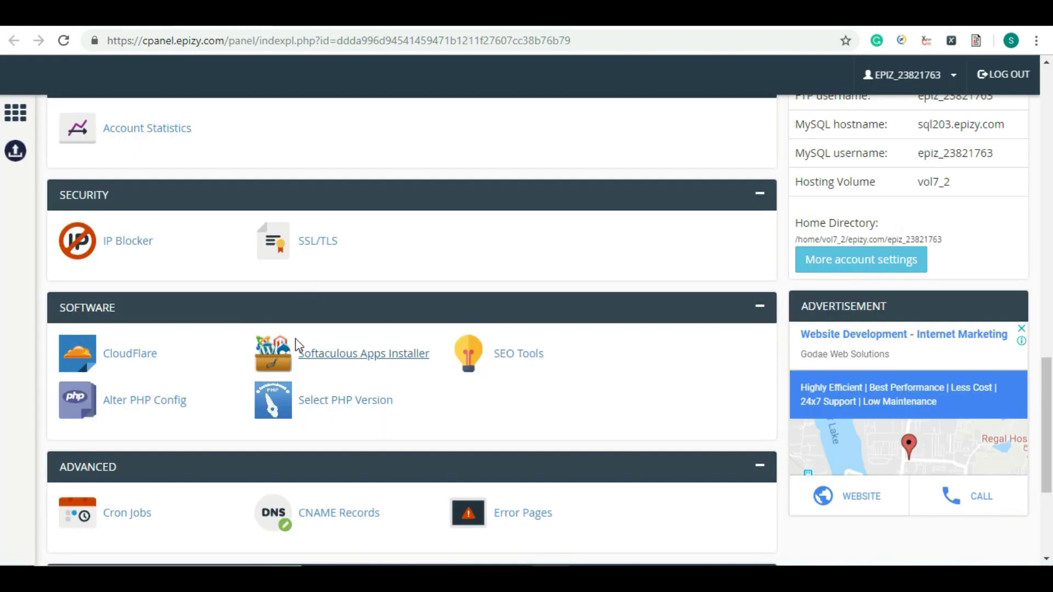
click(329, 363)
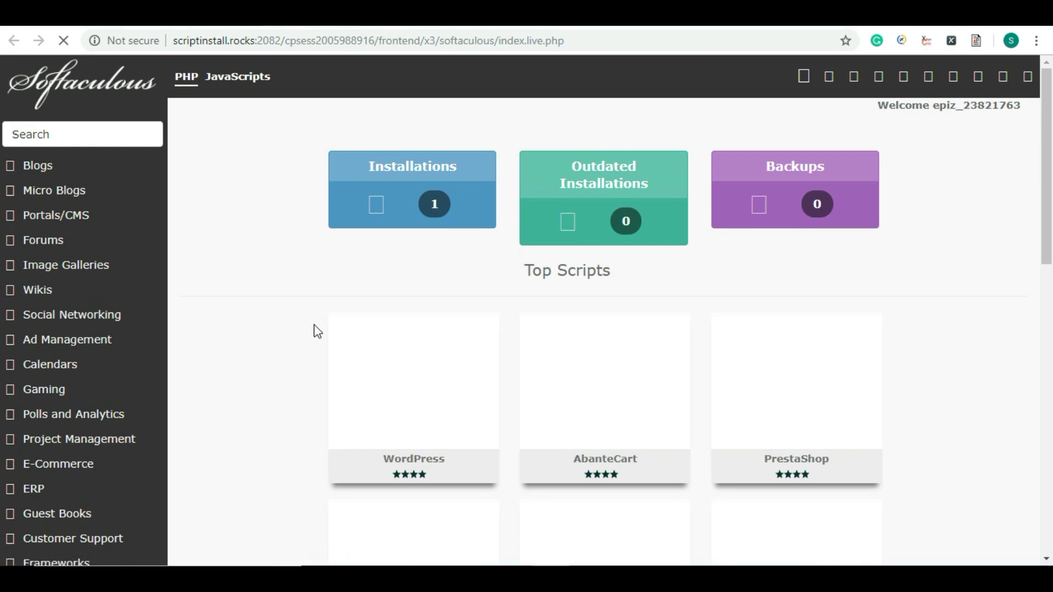
Step: Start a WordPress install from its card under Top Scripts in Softaculous
mouse_move(361, 425)
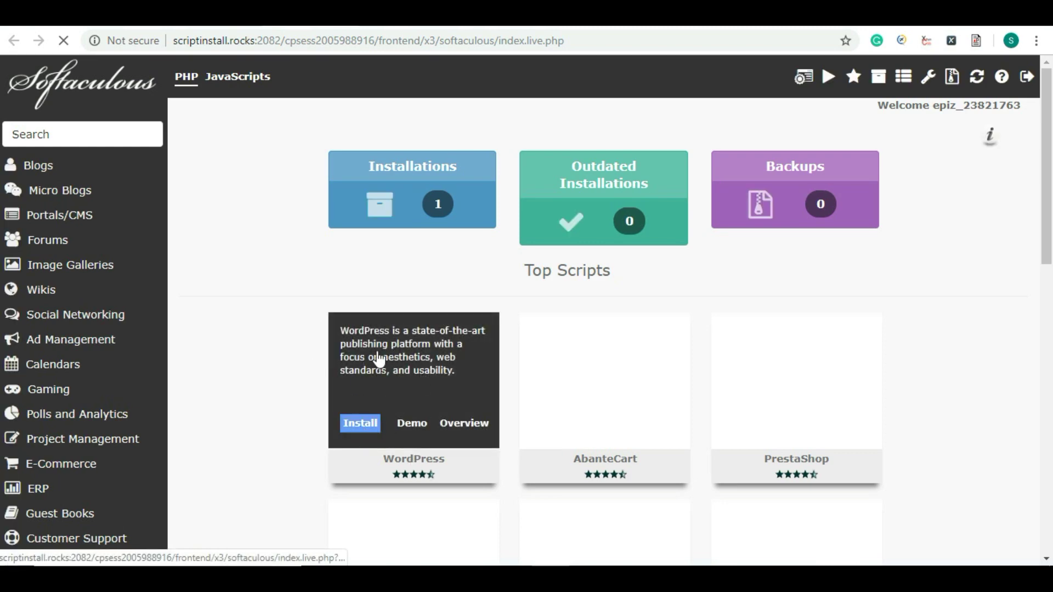
scroll(461, 406, down, 3)
mouse_move(447, 278)
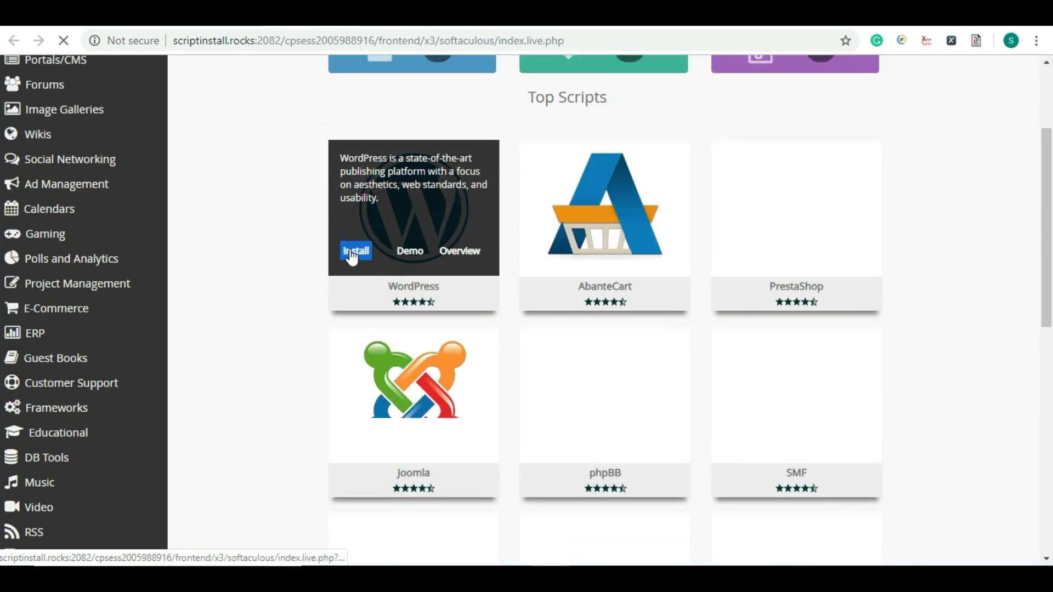
click(351, 253)
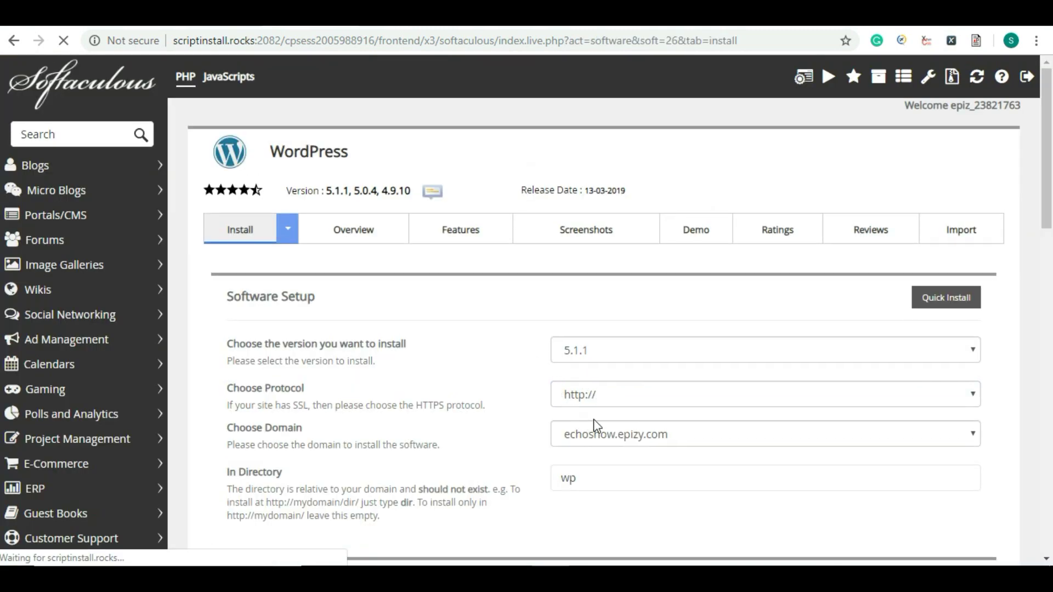
click(627, 403)
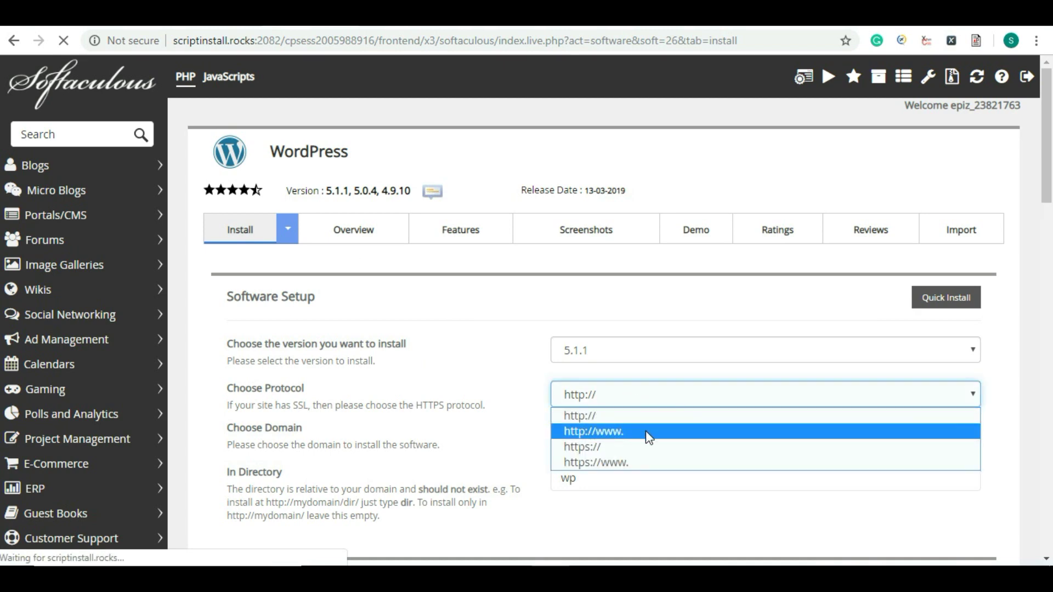
click(659, 431)
scroll(647, 384, down, 3)
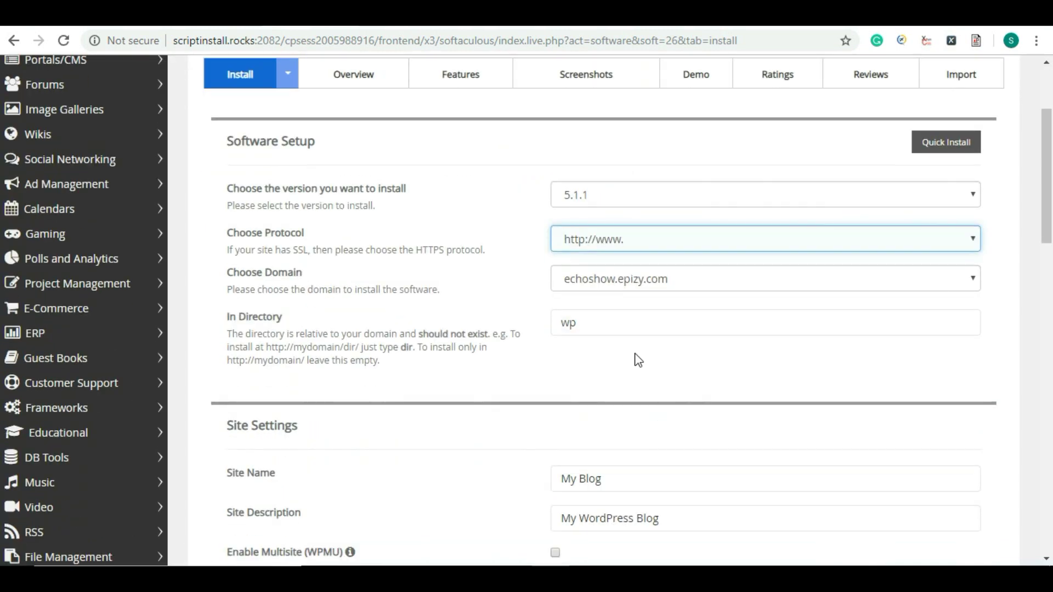
click(606, 319)
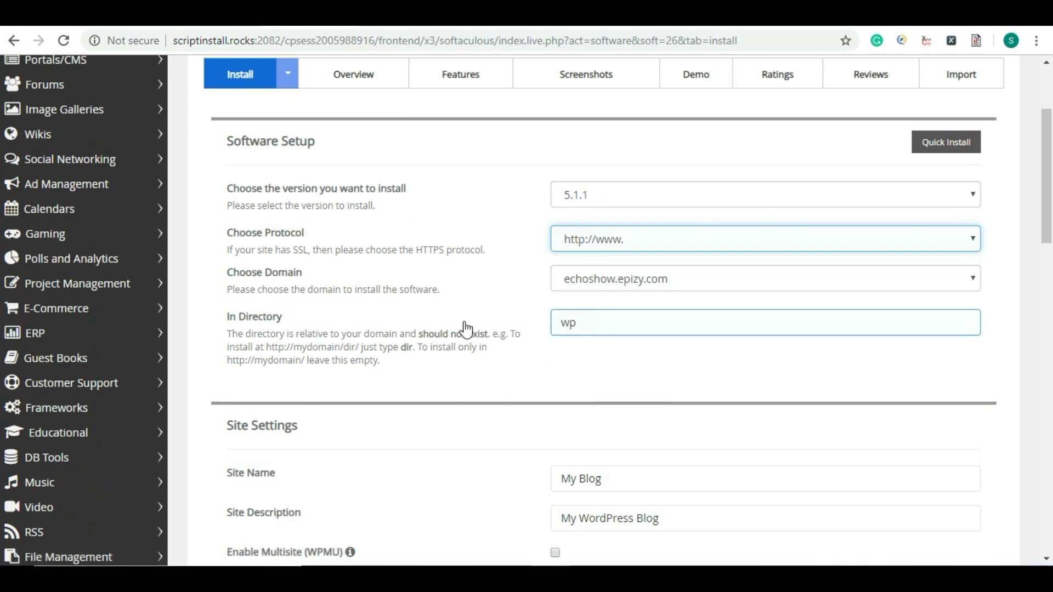
click(604, 442)
scroll(604, 442, down, 6)
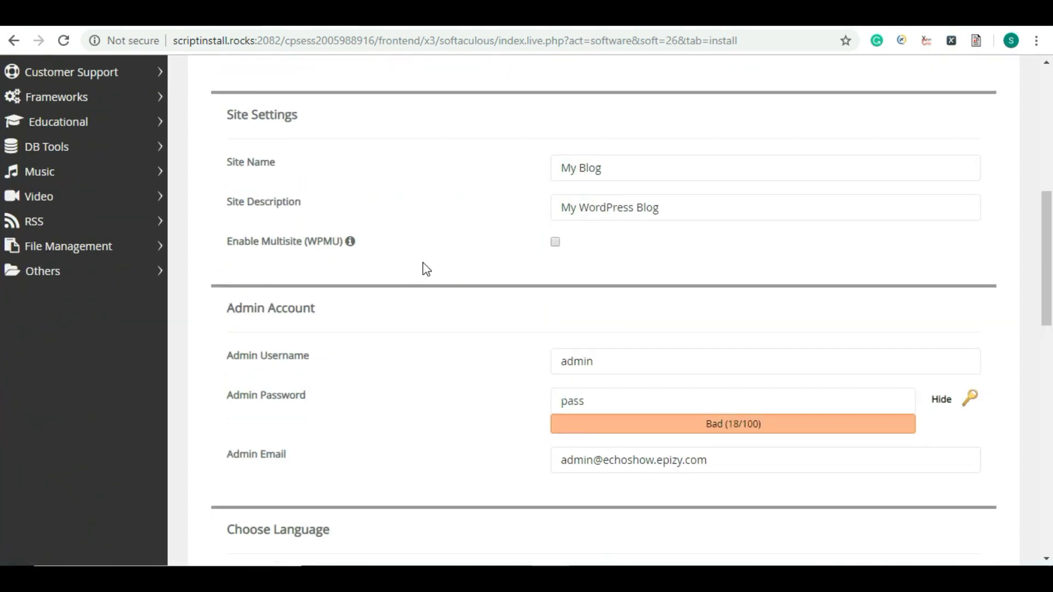
click(606, 362)
click(955, 423)
click(942, 401)
double_click(599, 396)
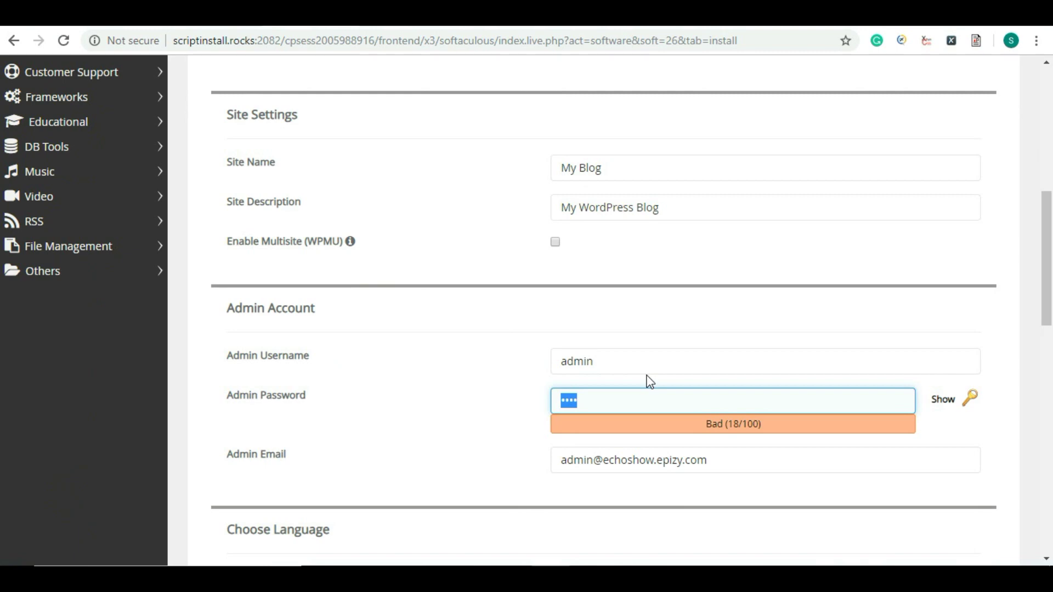
text(admin1)
Step: Choose the Profism theme and submit the WordPress installation
scroll(646, 381, down, 6)
scroll(638, 373, up, 5)
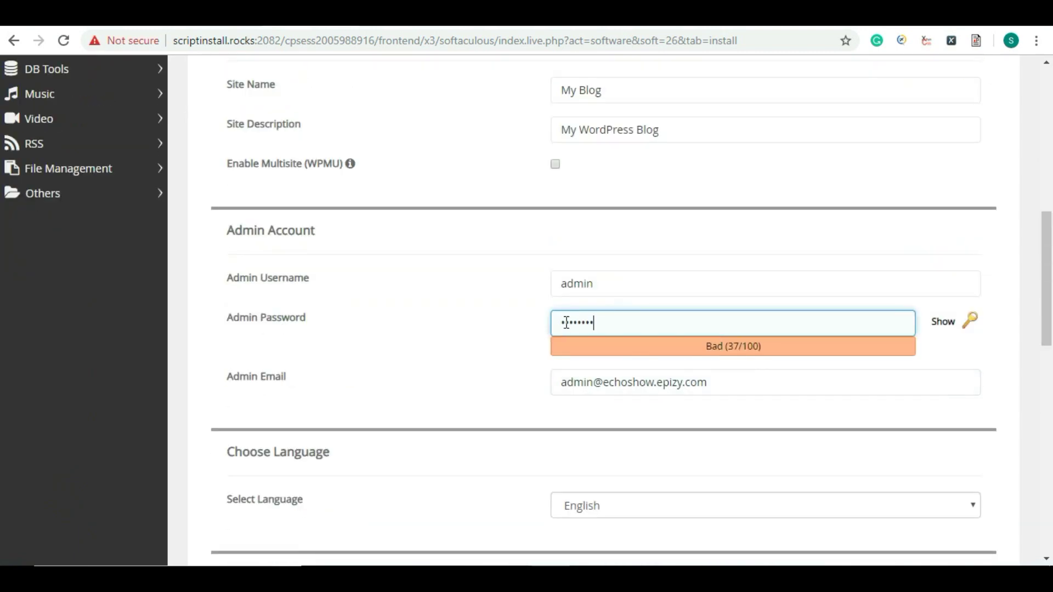
scroll(557, 329, down, 11)
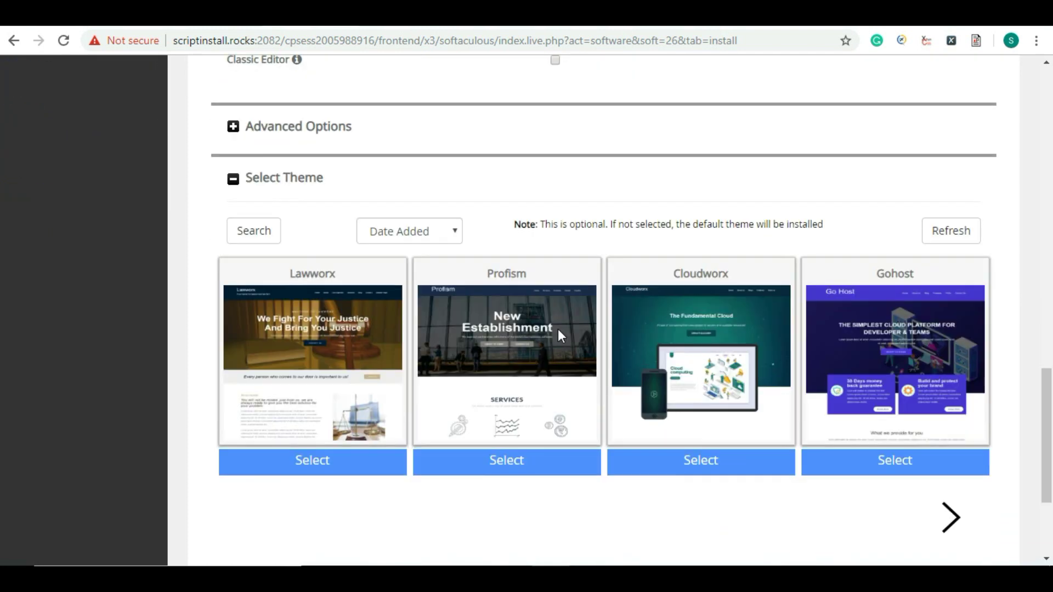
mouse_move(513, 406)
click(510, 439)
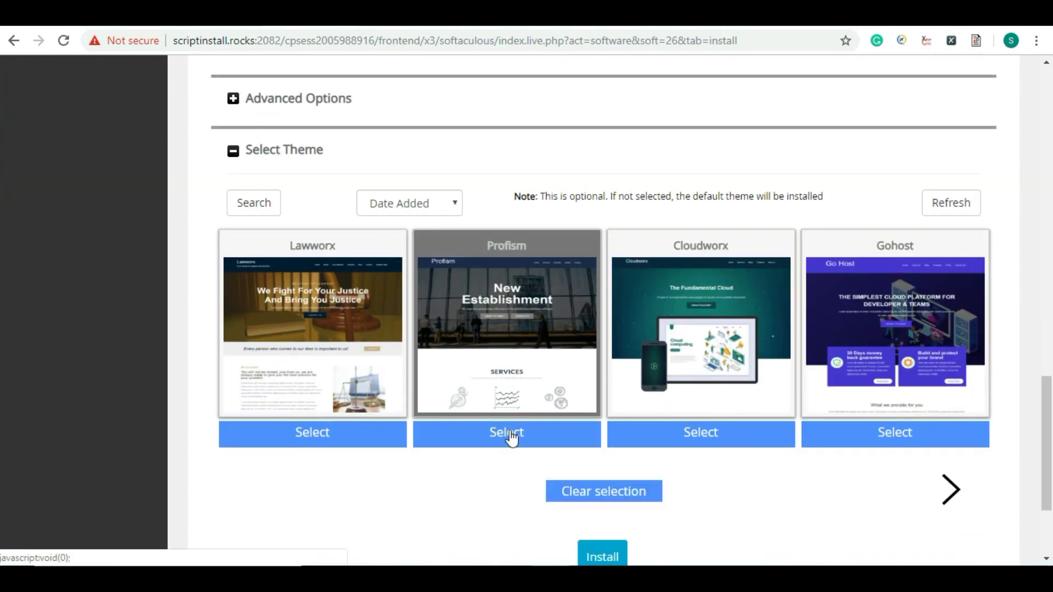
scroll(604, 383, down, 3)
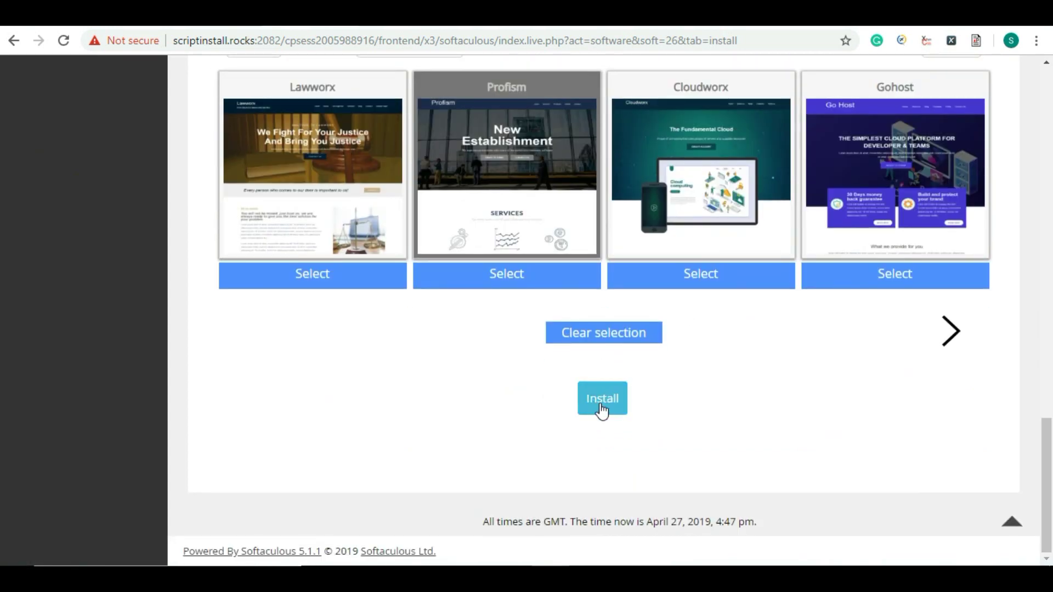
click(601, 406)
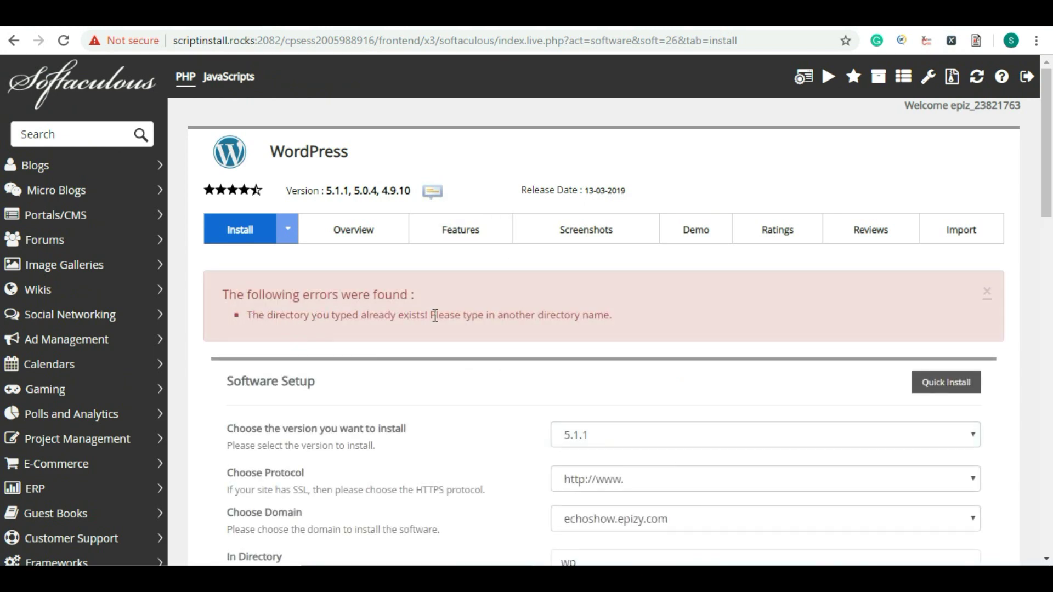
Step: Change the install directory from wp to new
scroll(512, 371, down, 4)
scroll(472, 234, up, 4)
scroll(543, 424, down, 3)
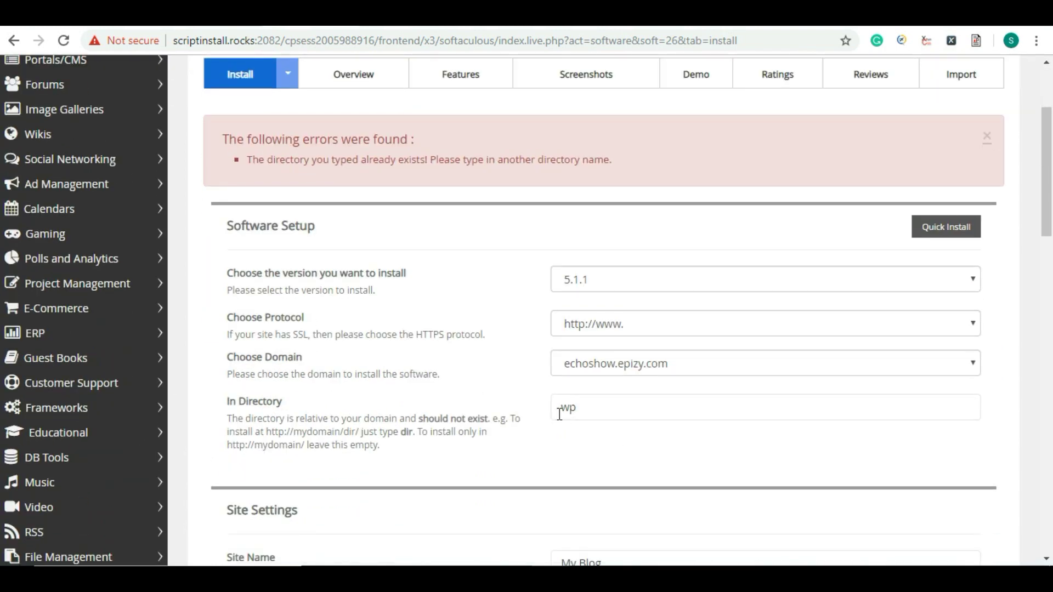
click(597, 406)
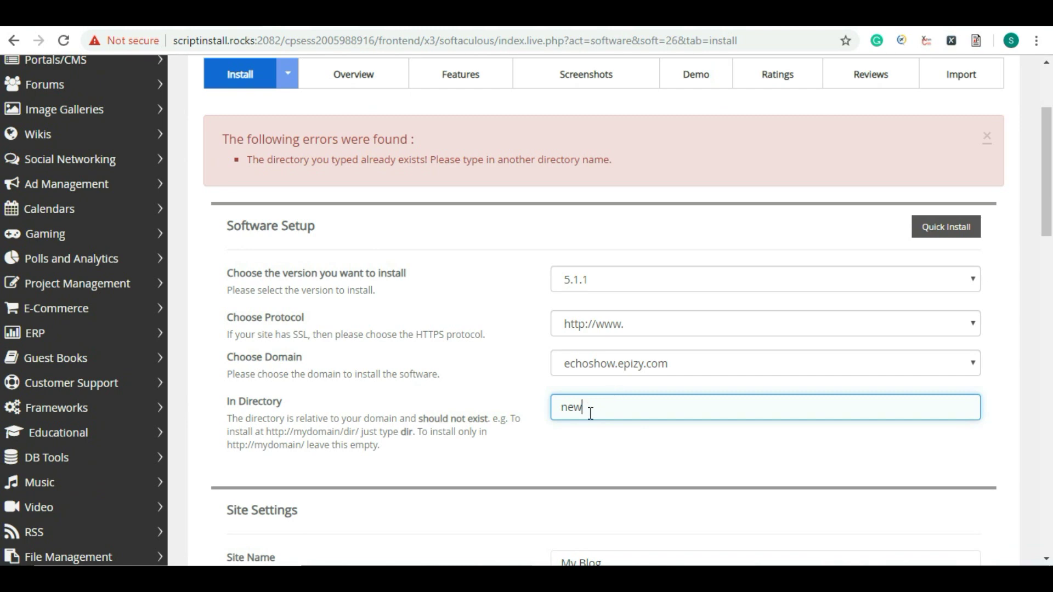
text(new)
scroll(594, 411, down, 20)
scroll(594, 411, up, 10)
Step: Reselect the Profism theme and resubmit the WordPress installation
click(608, 256)
scroll(476, 345, up, 4)
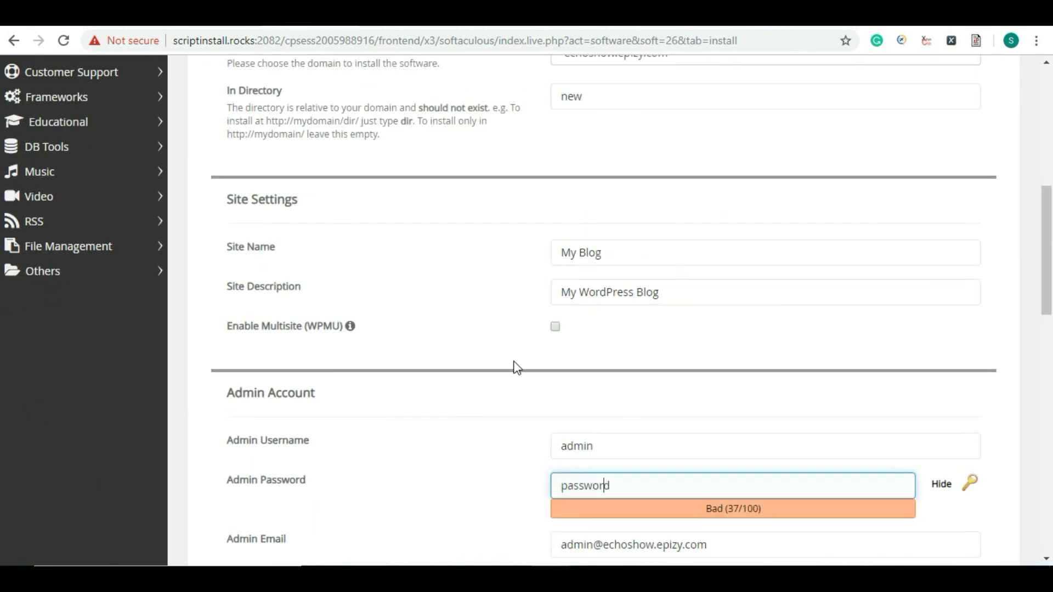
scroll(526, 369, down, 20)
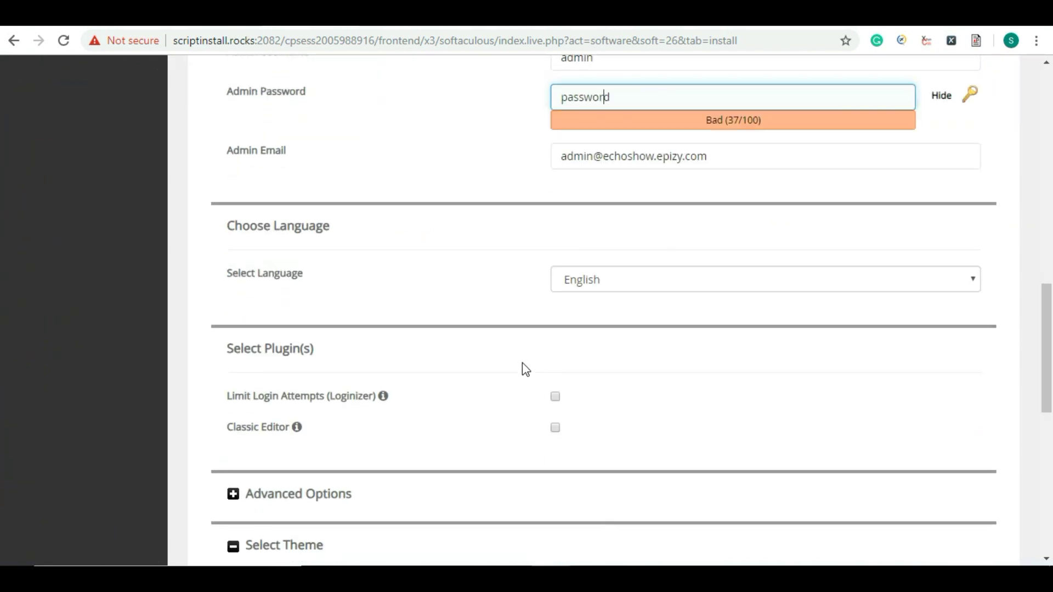
scroll(519, 329, down, 3)
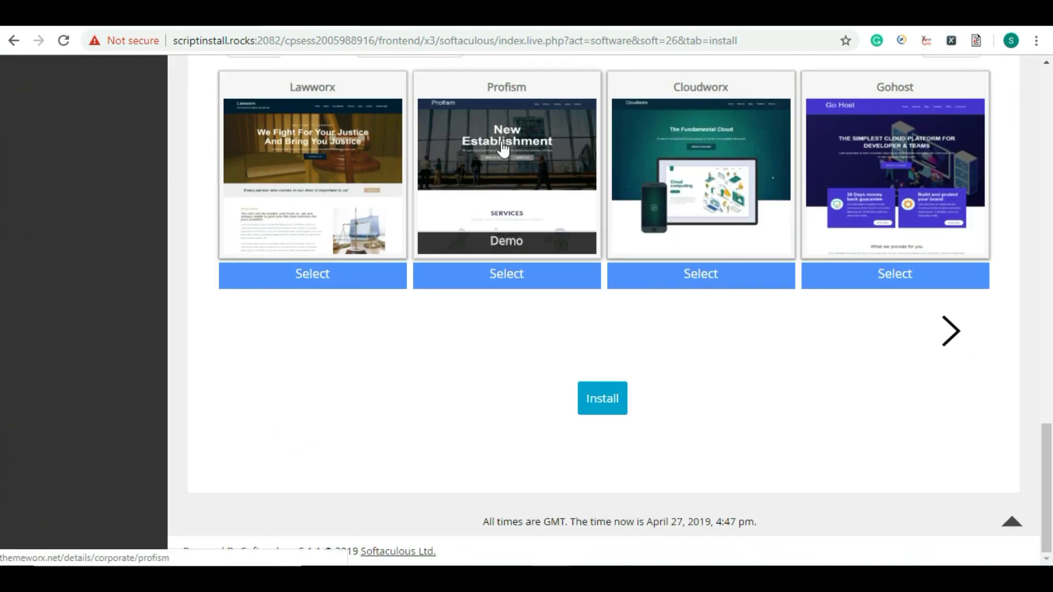
scroll(517, 384, up, 5)
scroll(516, 471, down, 3)
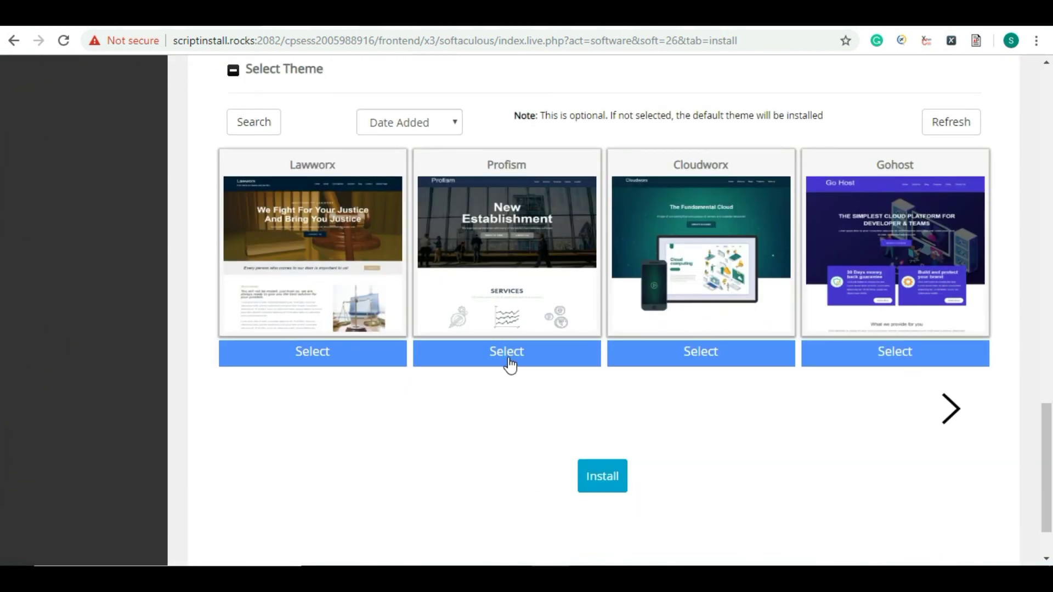
click(507, 360)
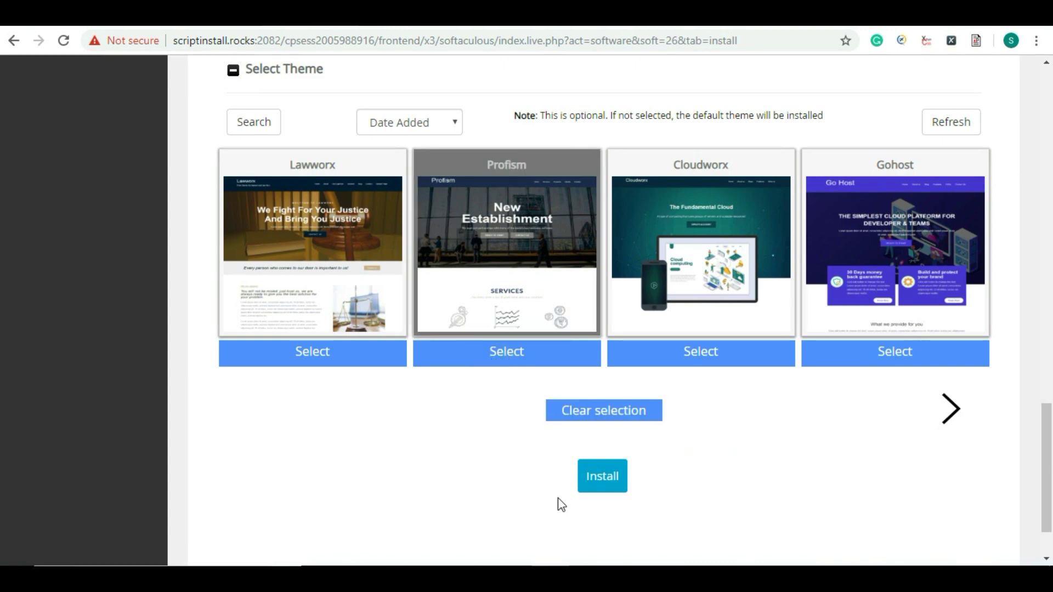
click(603, 482)
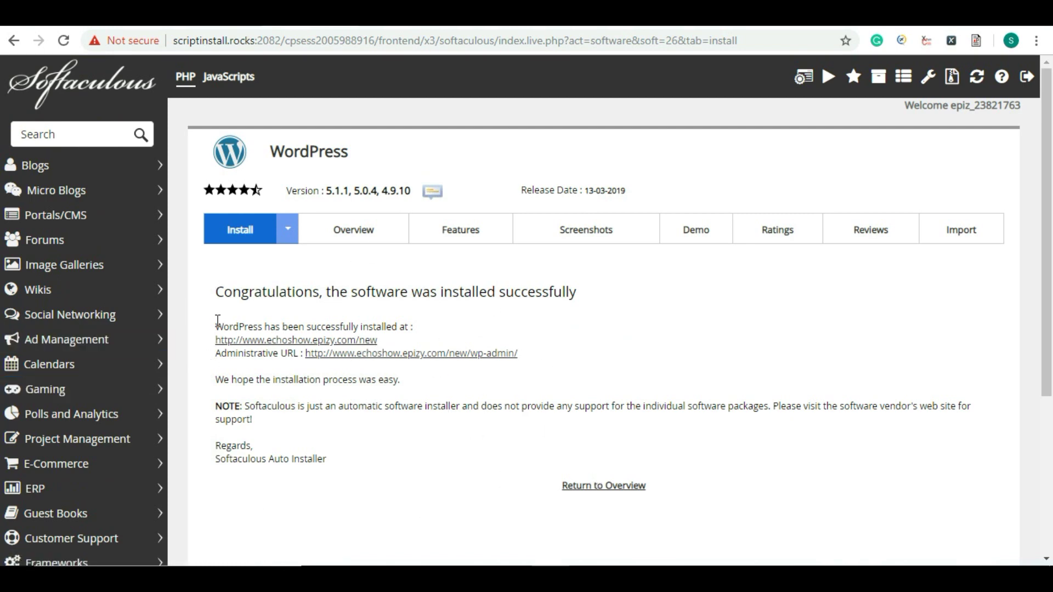
Step: Review the success message and open the new site's address in a new tab
drag(218, 292, 603, 318)
click(603, 318)
drag(213, 344, 378, 340)
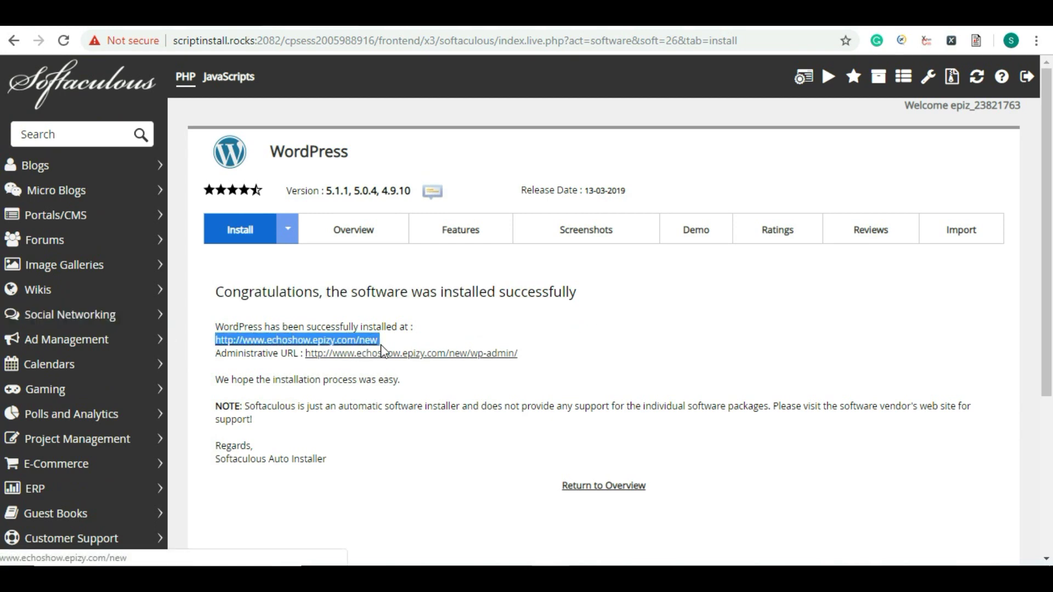
click(486, 394)
drag(521, 354, 315, 353)
click(423, 369)
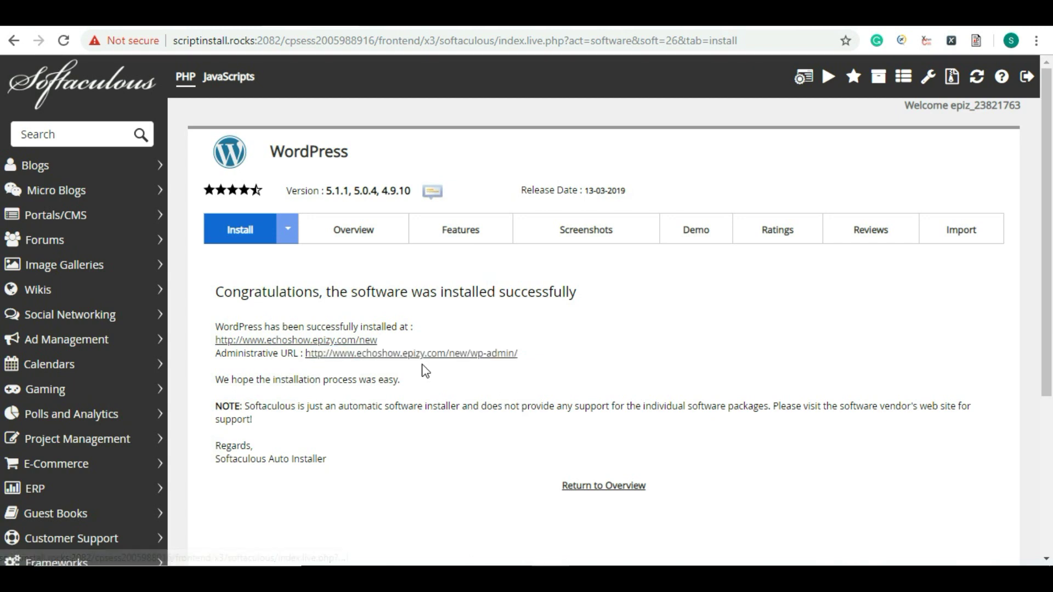
right_click(357, 341)
click(373, 352)
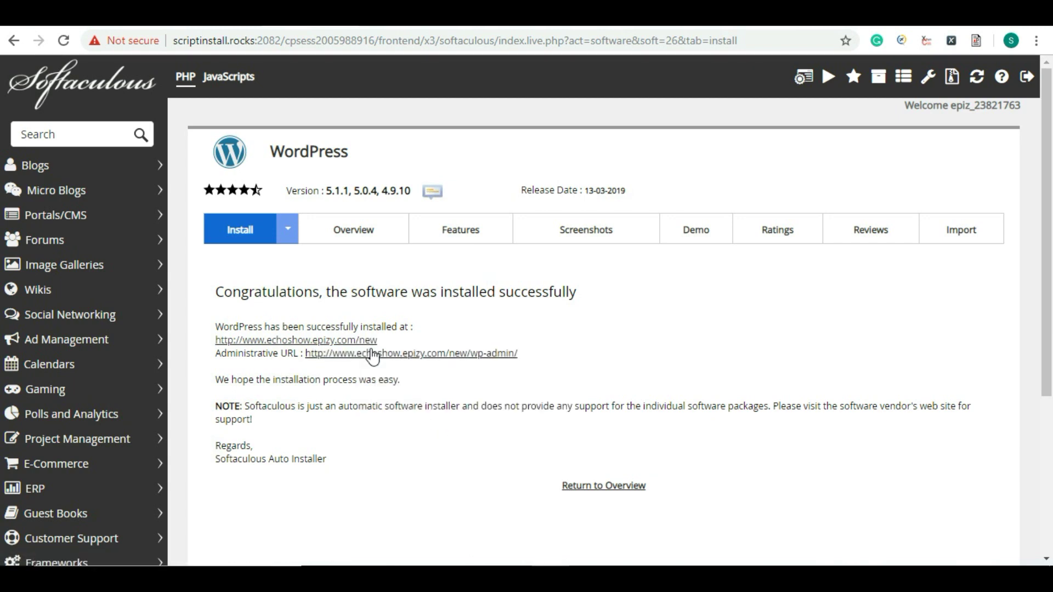
Step: Open the /new/wp-admin/ administrative URL in a new tab, then view the blog tab
drag(380, 341, 222, 341)
right_click(219, 341)
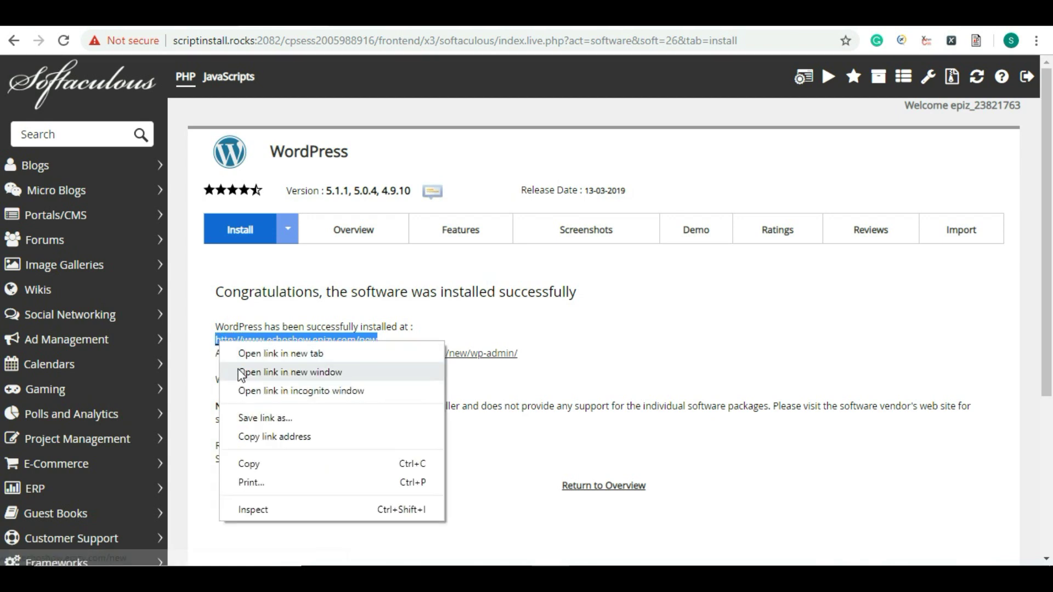
click(281, 368)
drag(518, 355, 305, 355)
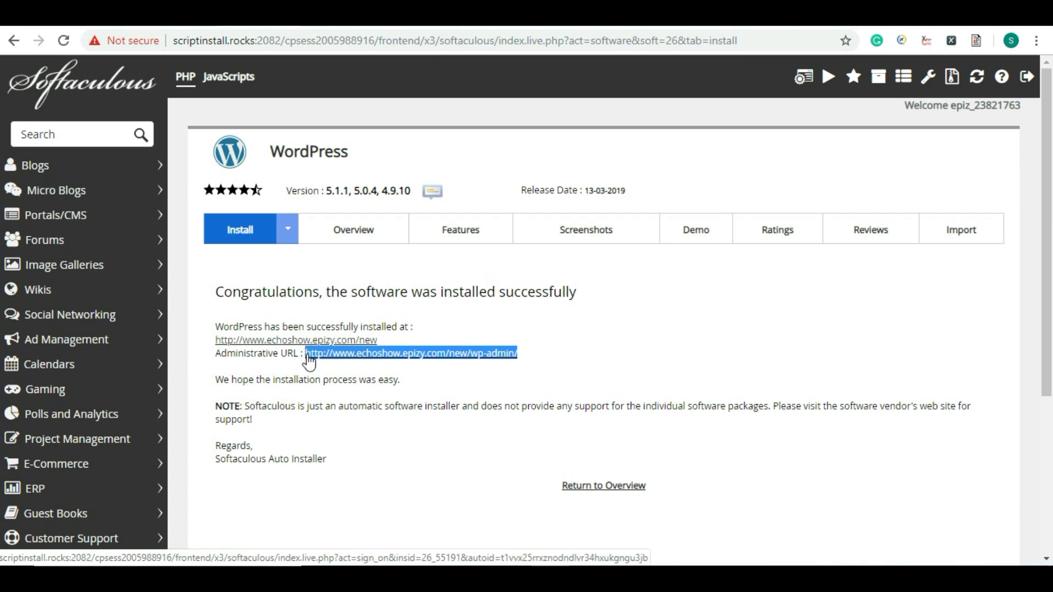
right_click(357, 356)
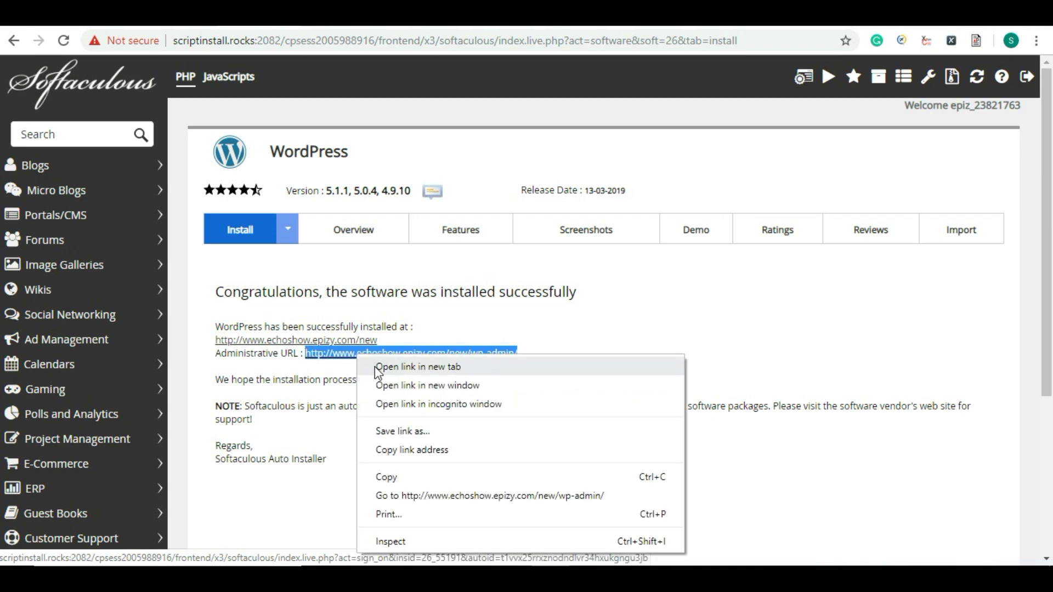
click(377, 367)
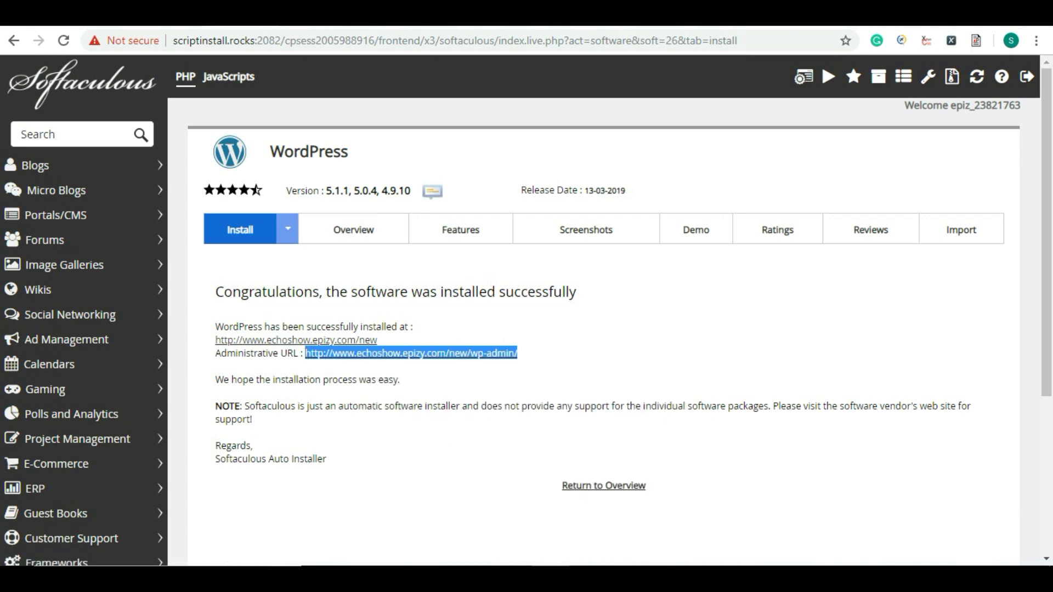
click(304, 18)
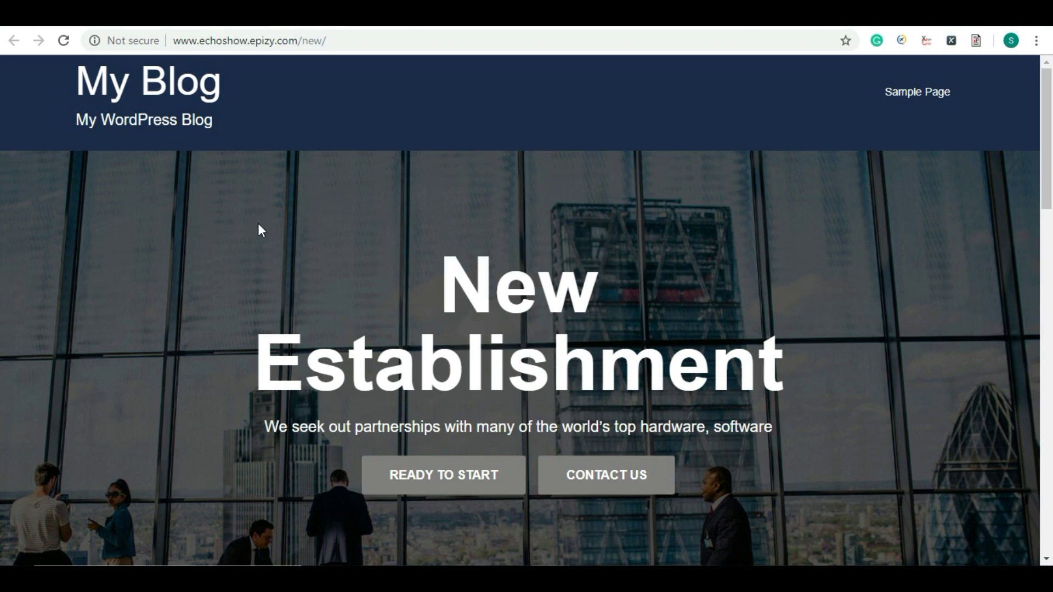
Step: Check the echoshow.epizy.com/new homepage and its 'New Establishment' banner, then return to Softaculous
drag(232, 43, 299, 42)
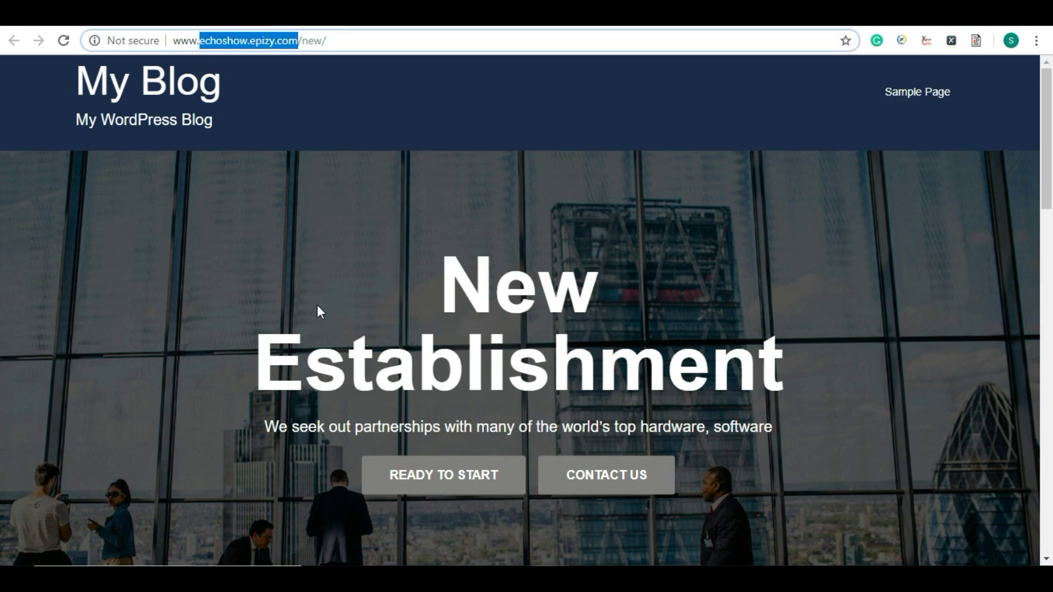
click(246, 83)
drag(202, 46, 293, 46)
click(324, 229)
scroll(324, 229, down, 8)
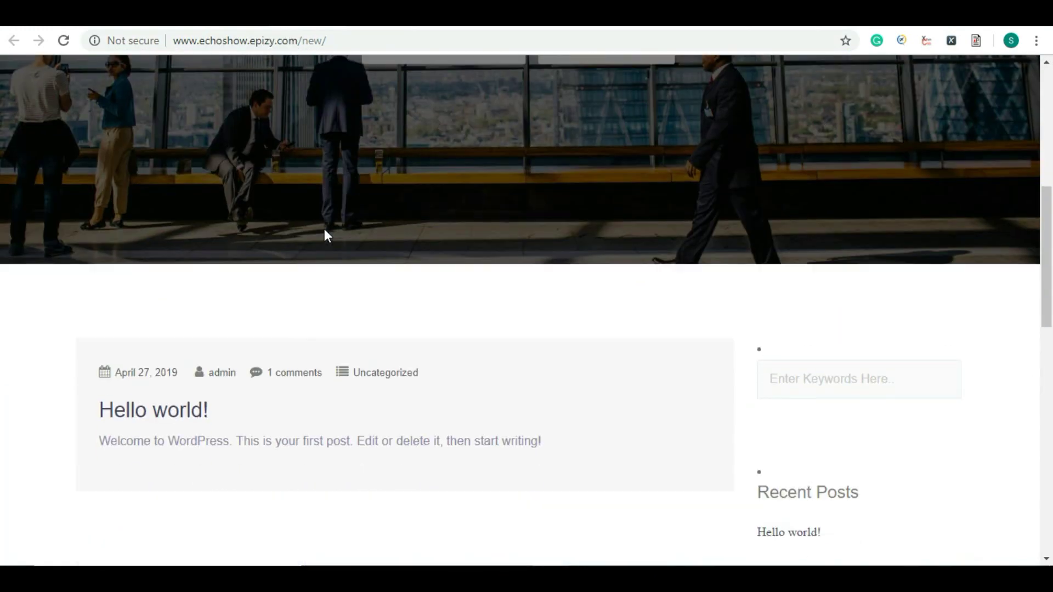
scroll(326, 235, up, 8)
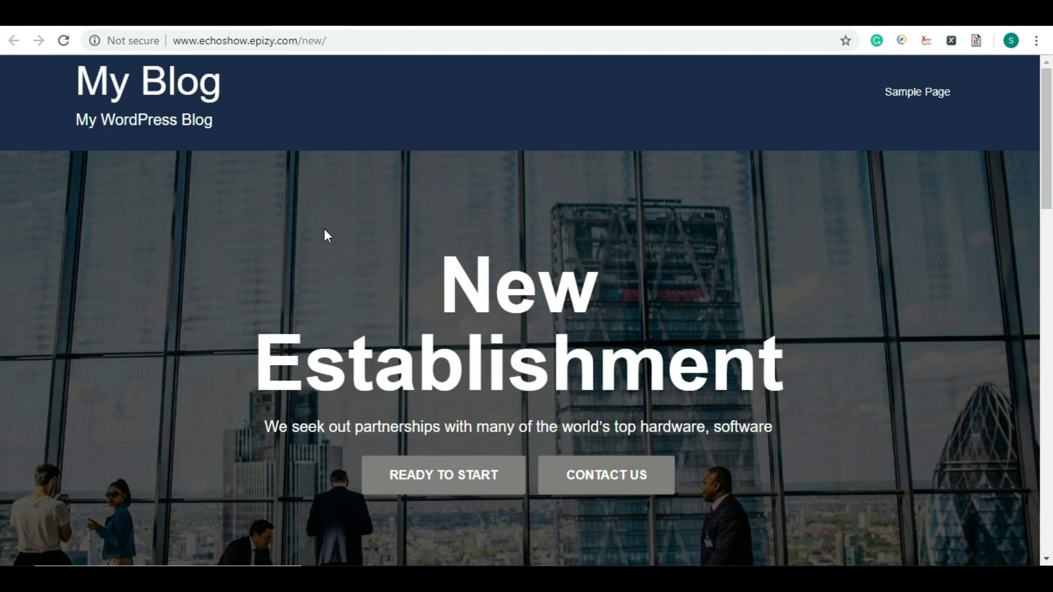
scroll(324, 229, down, 15)
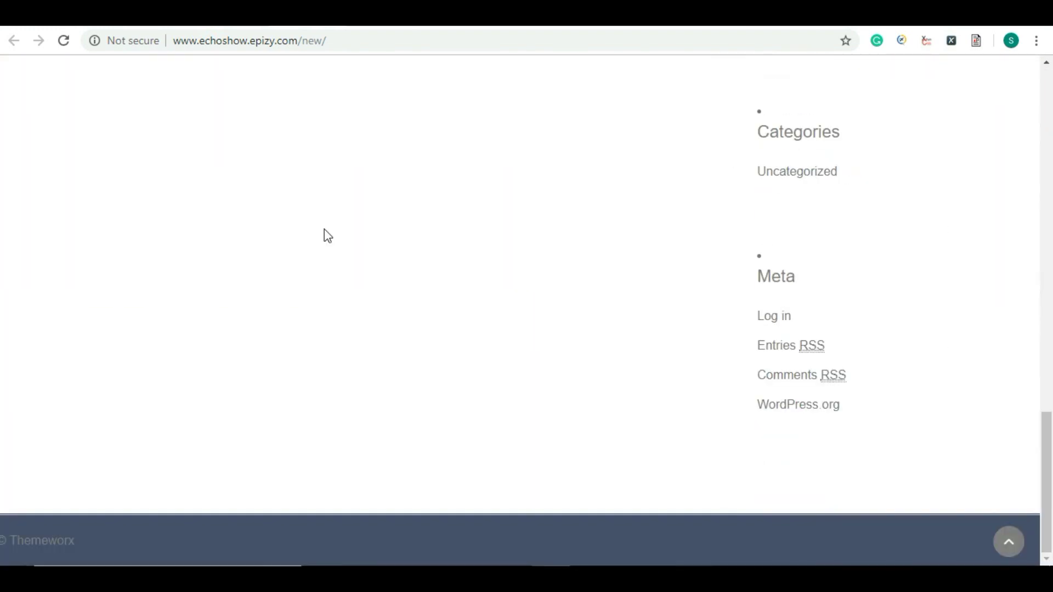
scroll(328, 235, up, 15)
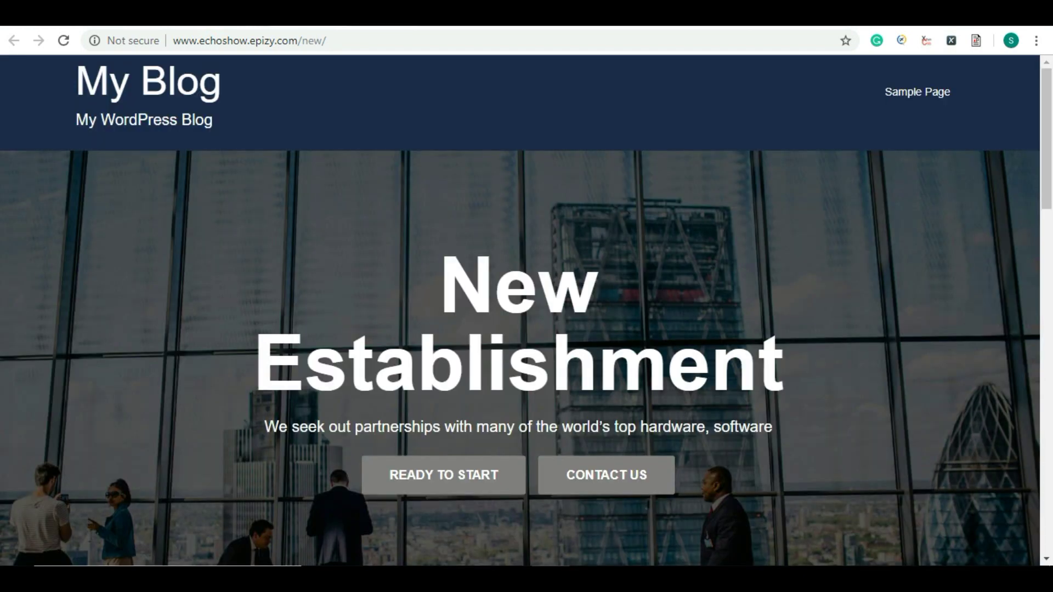
key(ctrl+shift+Tab)
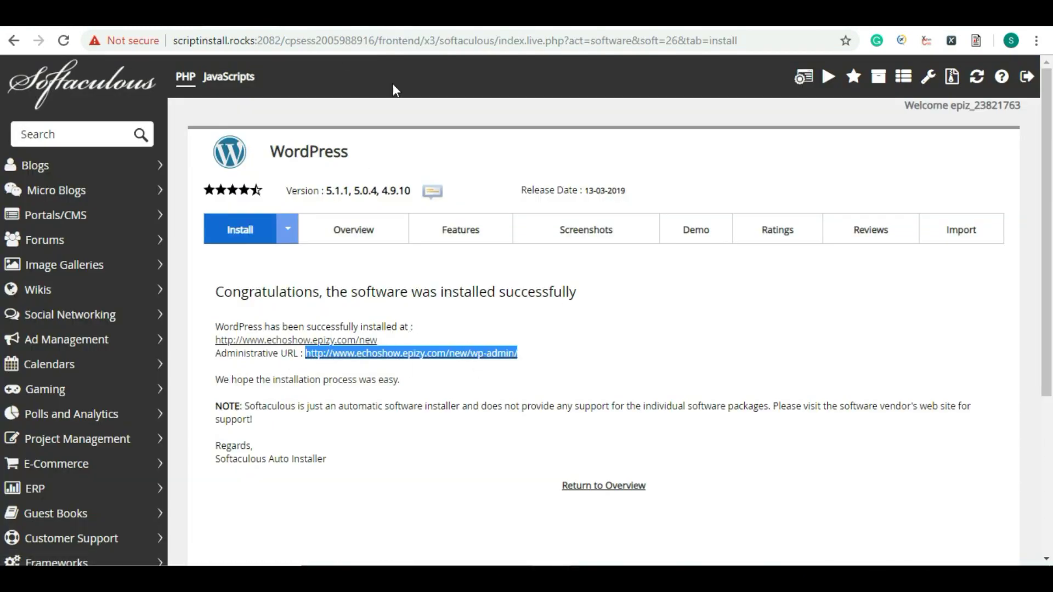
Step: Compare the dashboard tab's web address with the administrative URL on the confirmation page
click(421, 27)
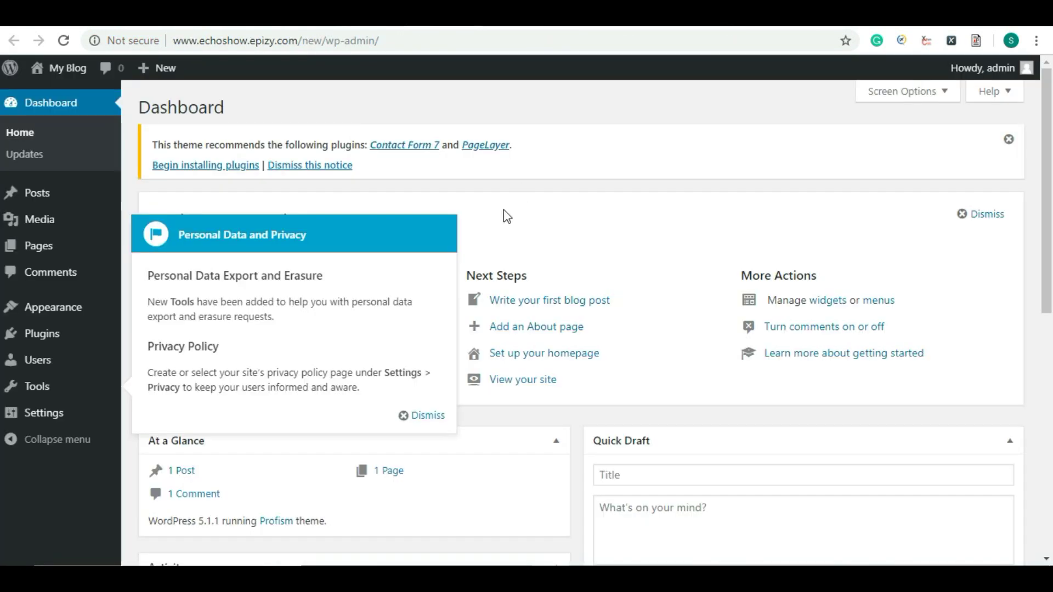
click(305, 43)
click(303, 42)
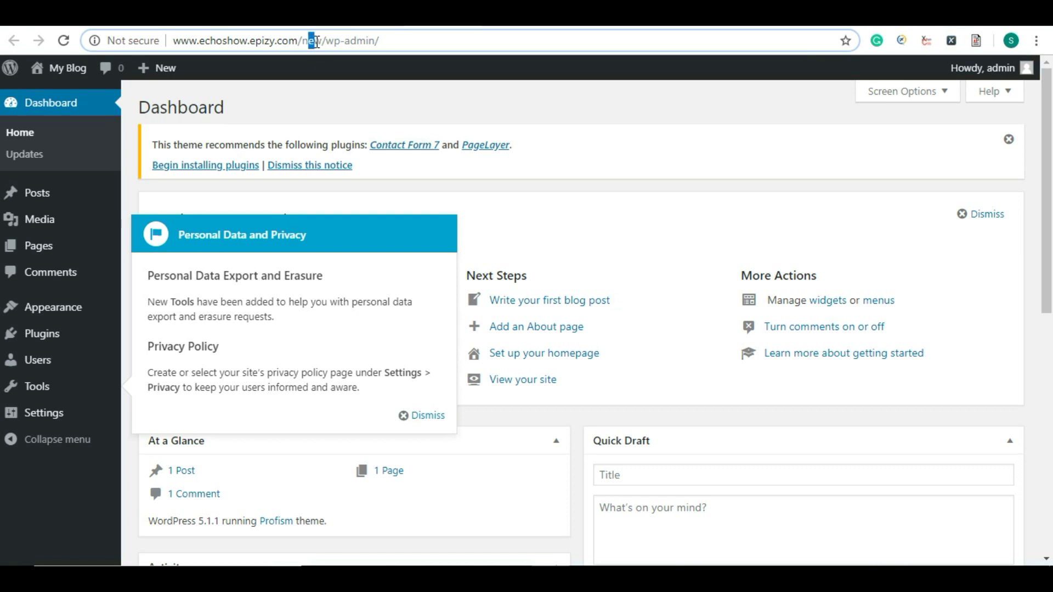
drag(188, 40, 377, 43)
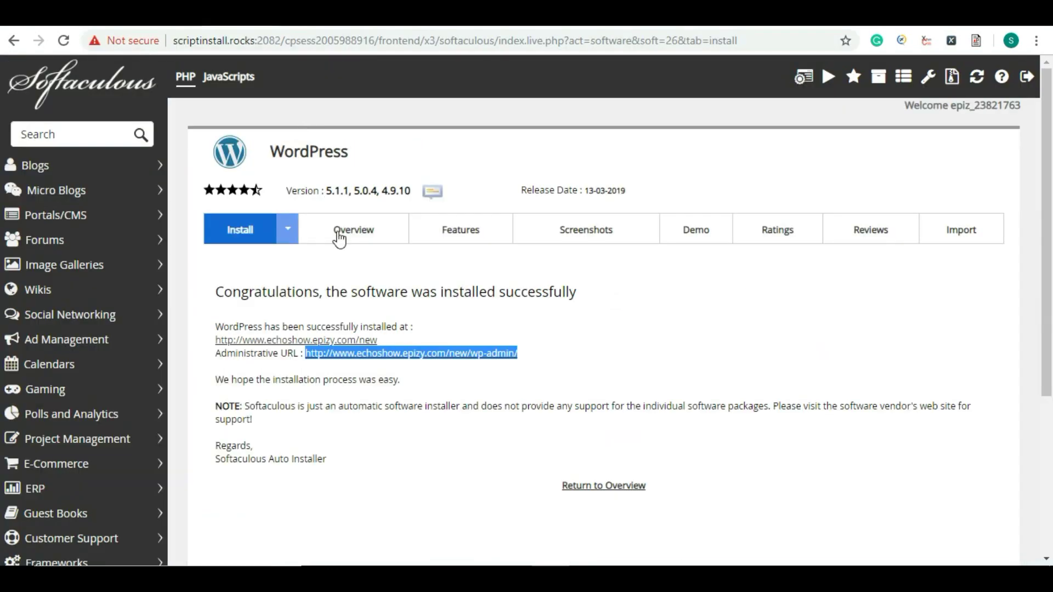
click(466, 370)
drag(218, 353, 526, 357)
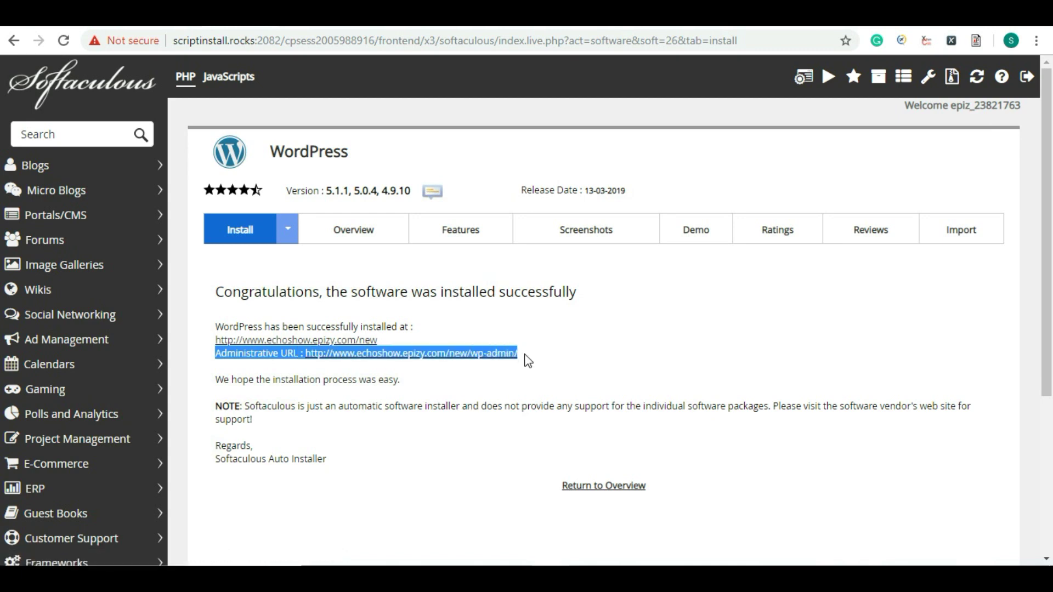
click(376, 17)
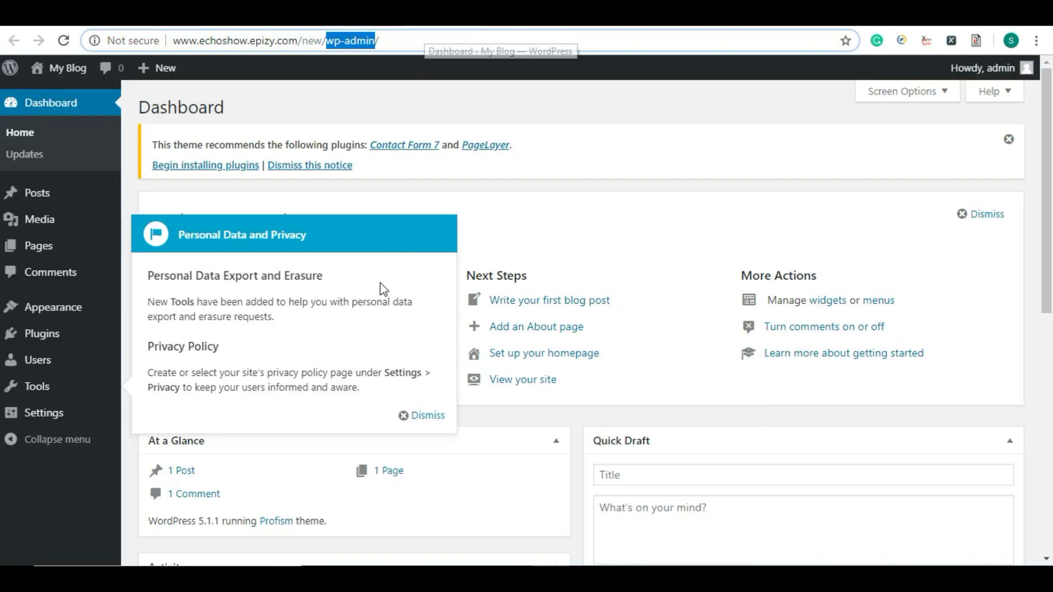
Step: Dismiss the Personal Data and Privacy notice on the My Blog dashboard
click(416, 414)
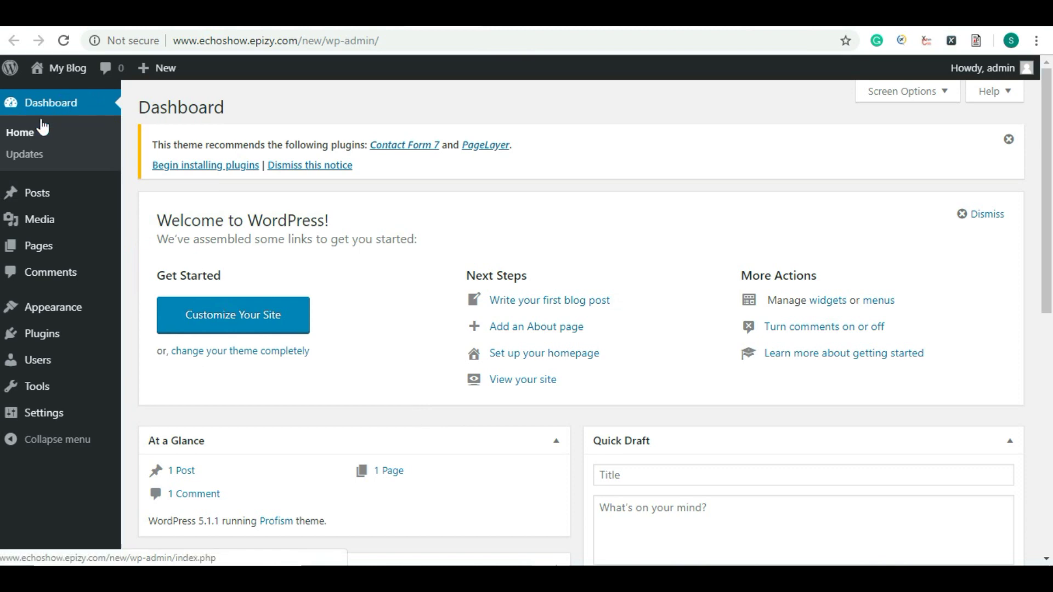
mouse_move(48, 323)
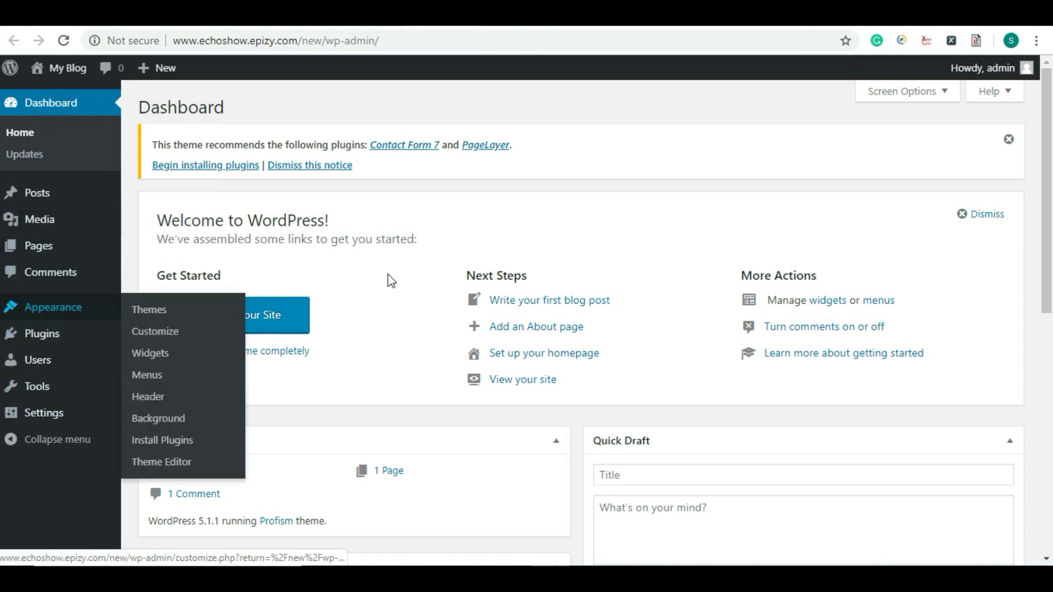
scroll(384, 225, down, 7)
scroll(628, 369, up, 7)
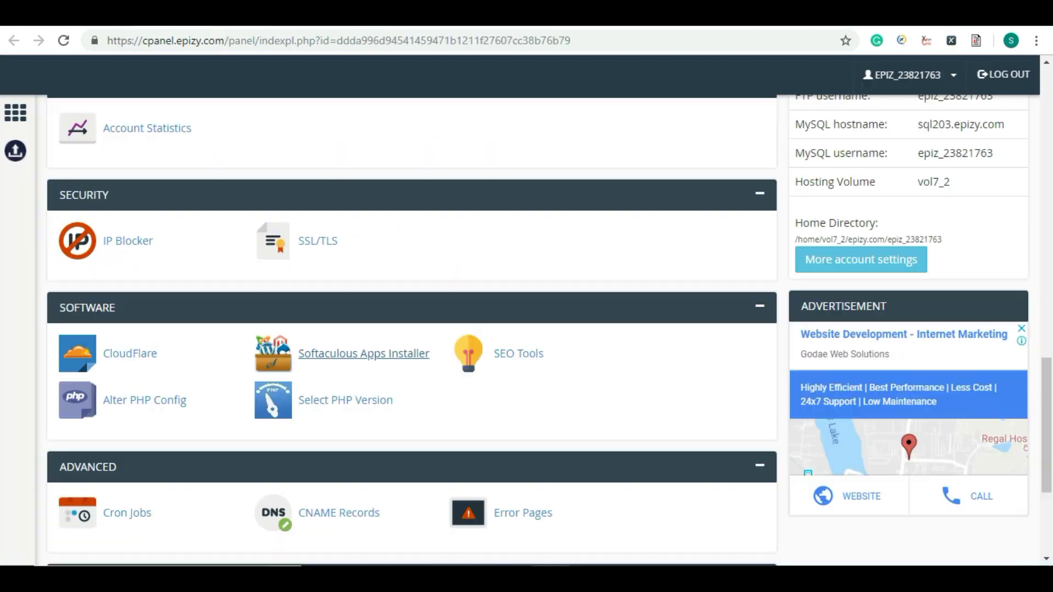
scroll(458, 280, up, 7)
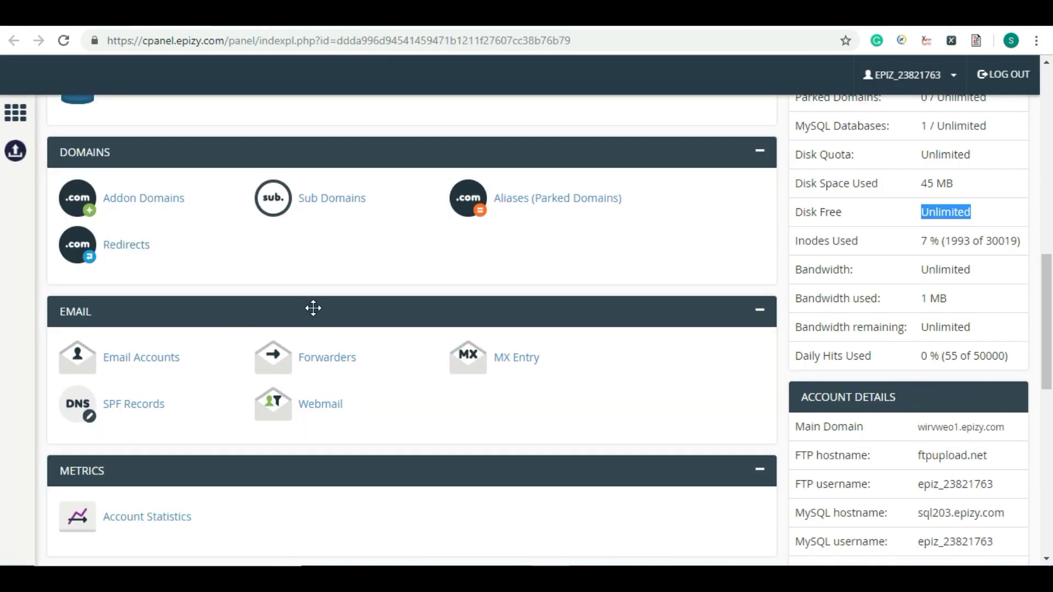
Step: Open management for echoshow.ml in Freenom and review the InfinityFree account details
scroll(313, 308, down, 7)
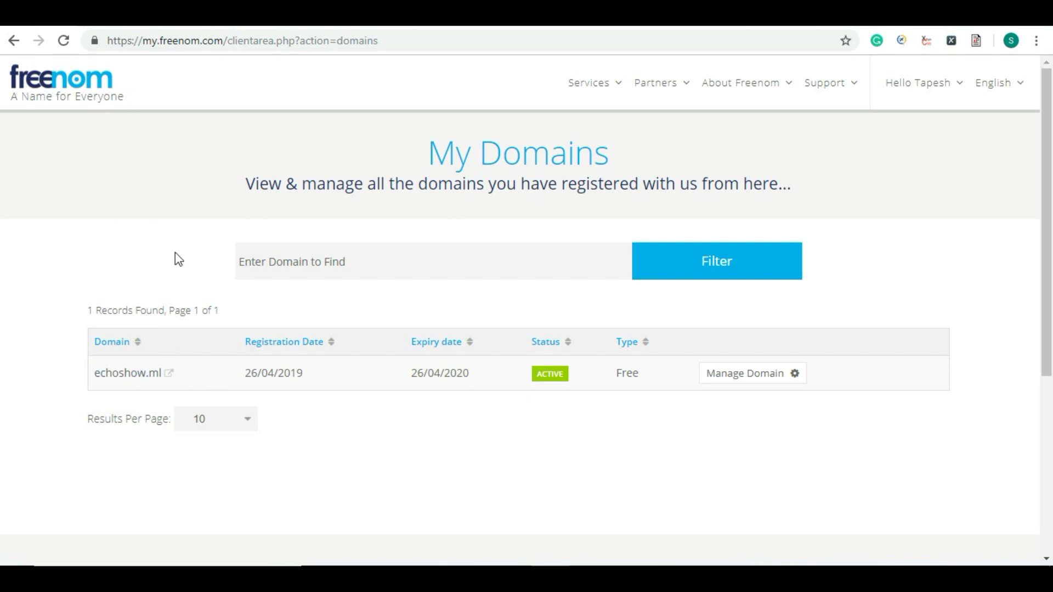
click(736, 375)
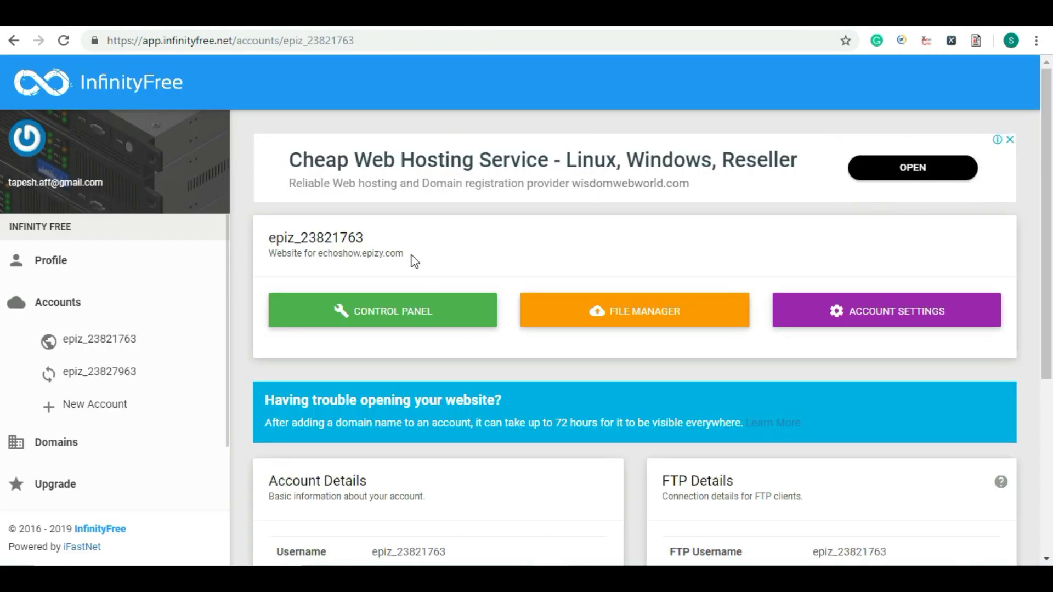
scroll(413, 255, down, 3)
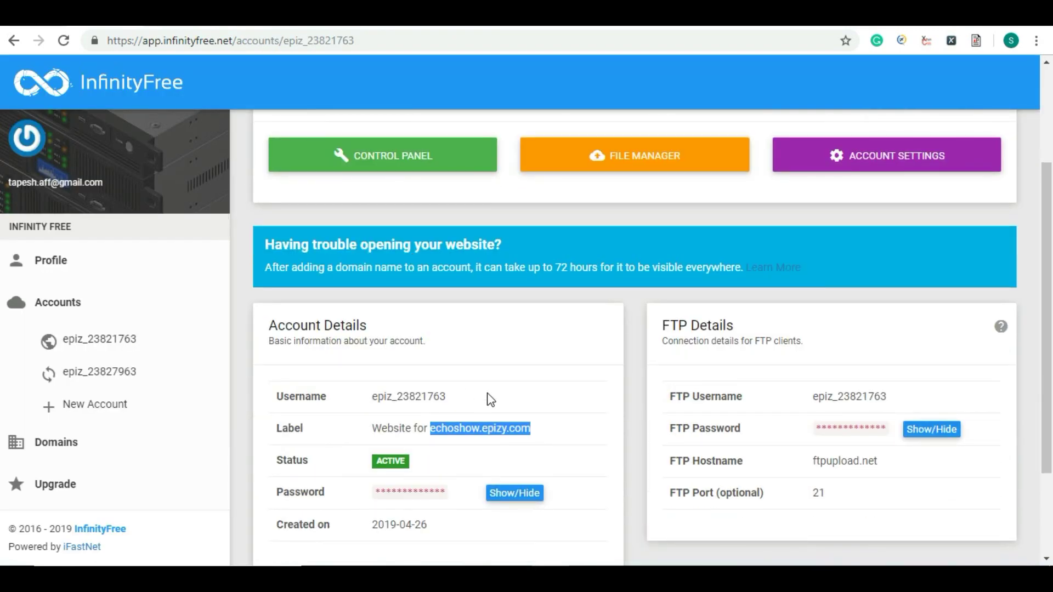
scroll(413, 358, down, 3)
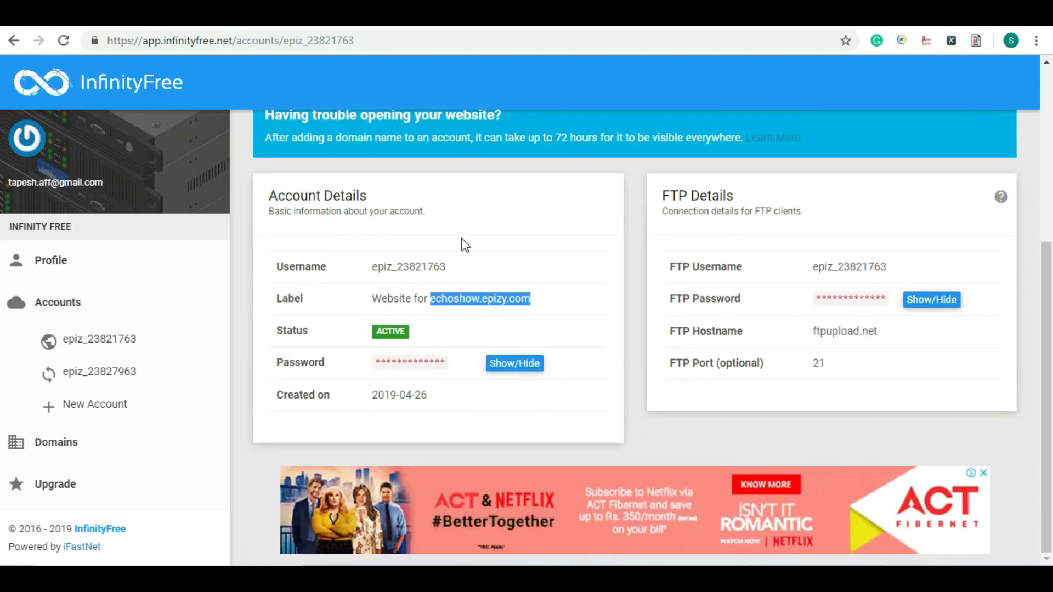
click(475, 303)
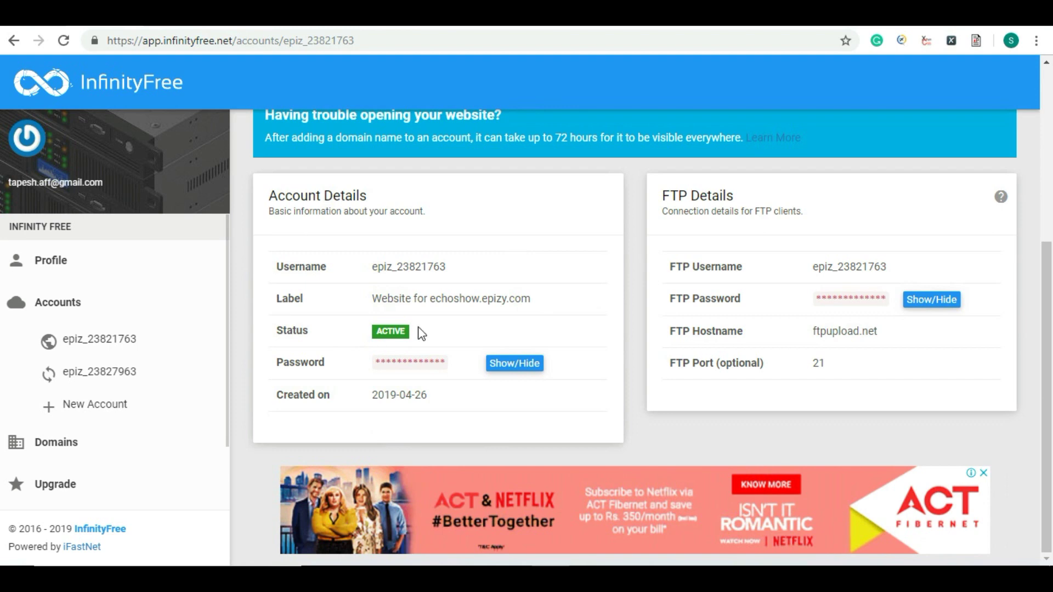
scroll(420, 331, up, 4)
scroll(853, 406, down, 4)
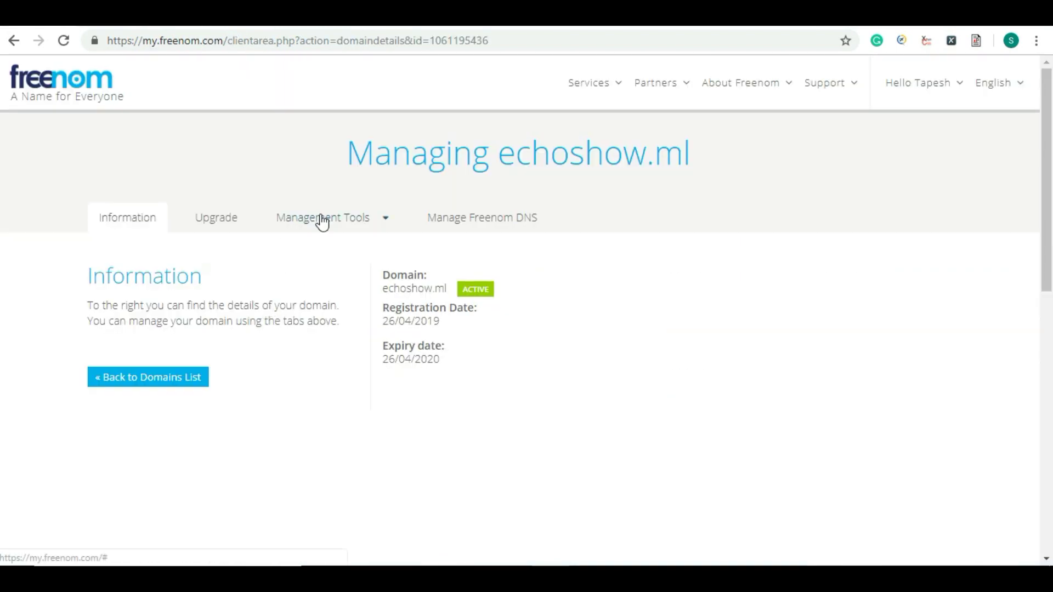
Step: Open echoshow.ml's Nameservers settings and check NS1.EPIZY.COM against the InfinityFree account page
click(320, 218)
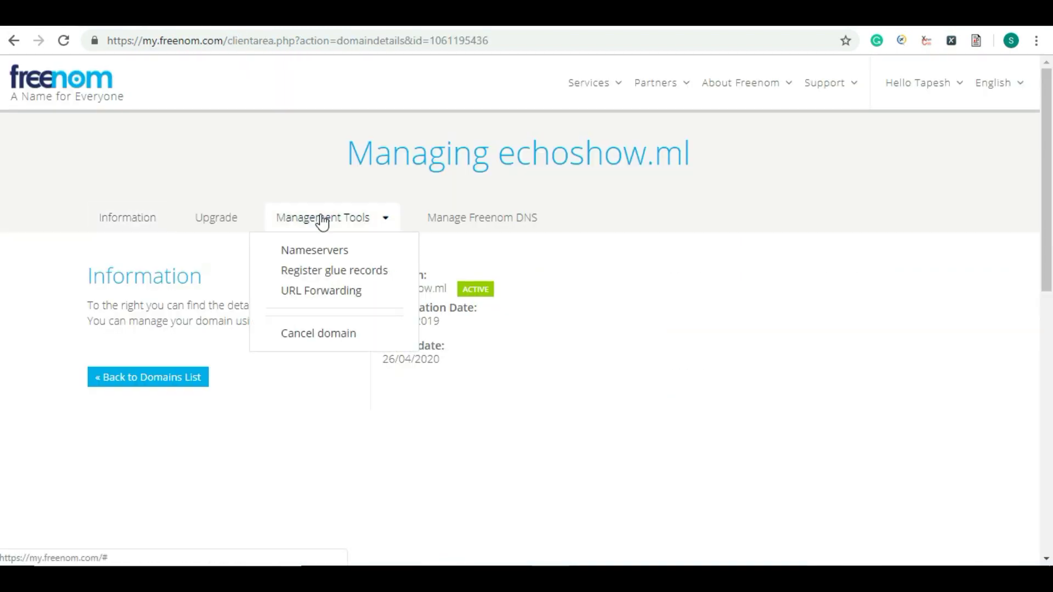
click(361, 257)
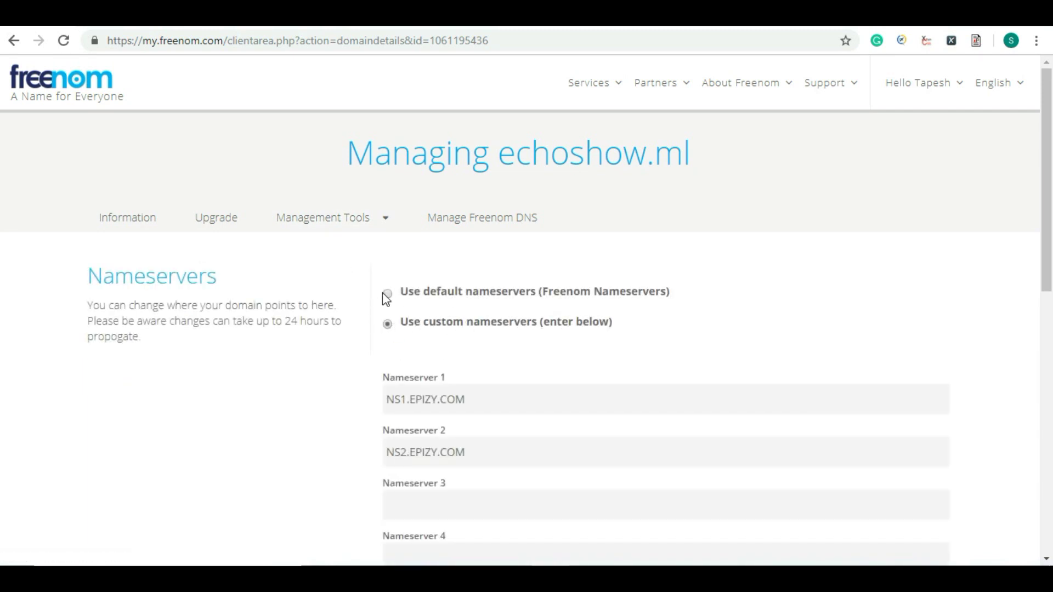
scroll(548, 299, down, 3)
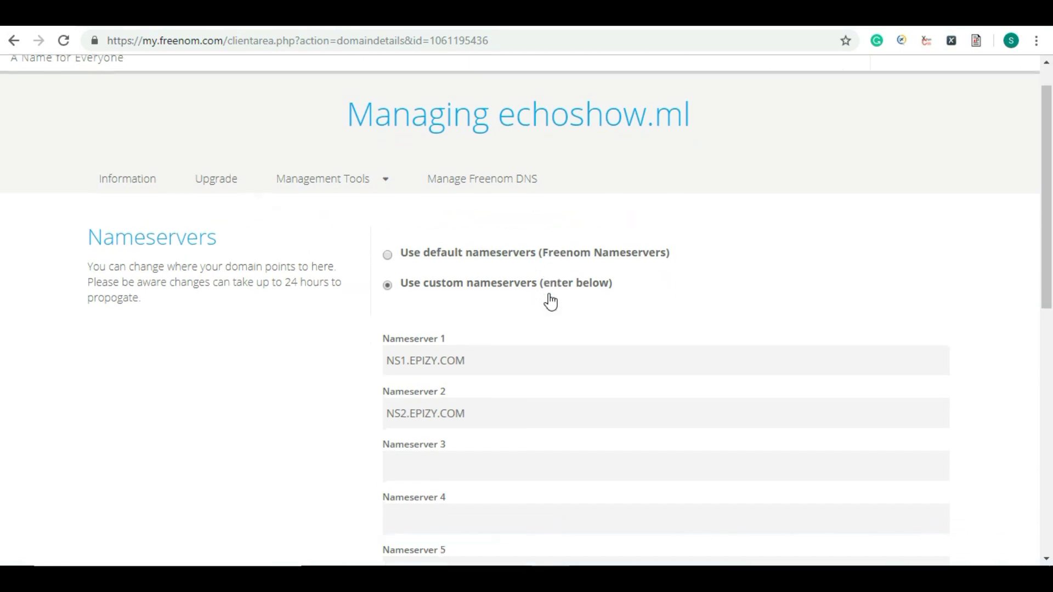
drag(386, 243, 472, 247)
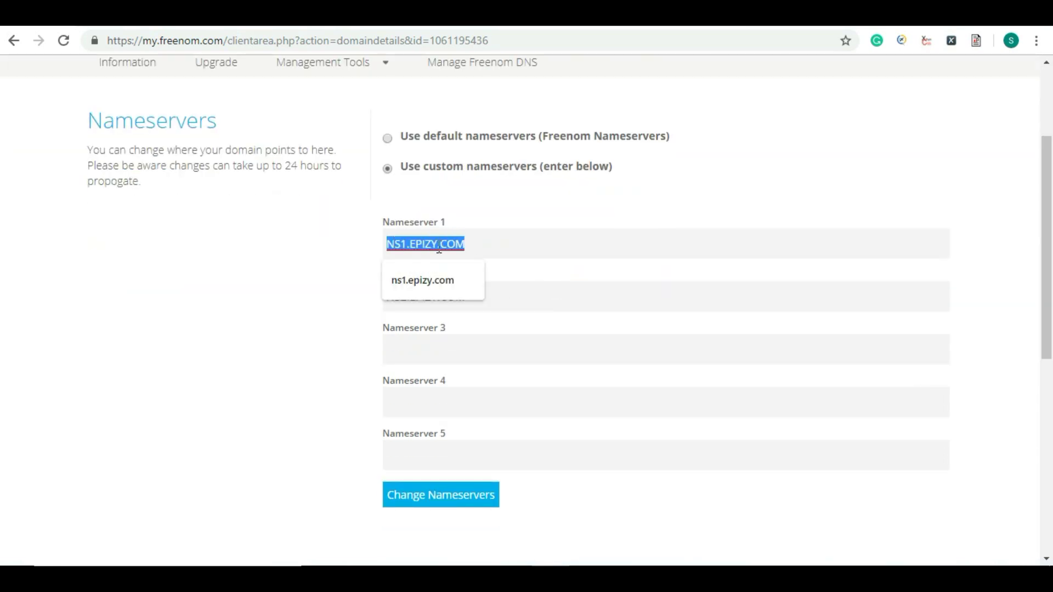
click(176, 15)
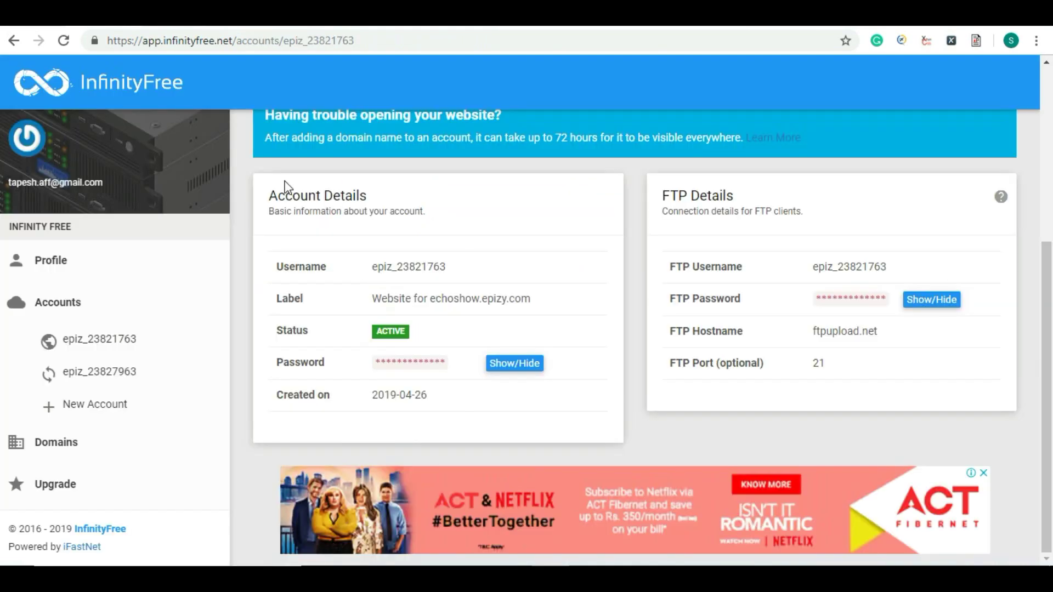
scroll(288, 185, up, 3)
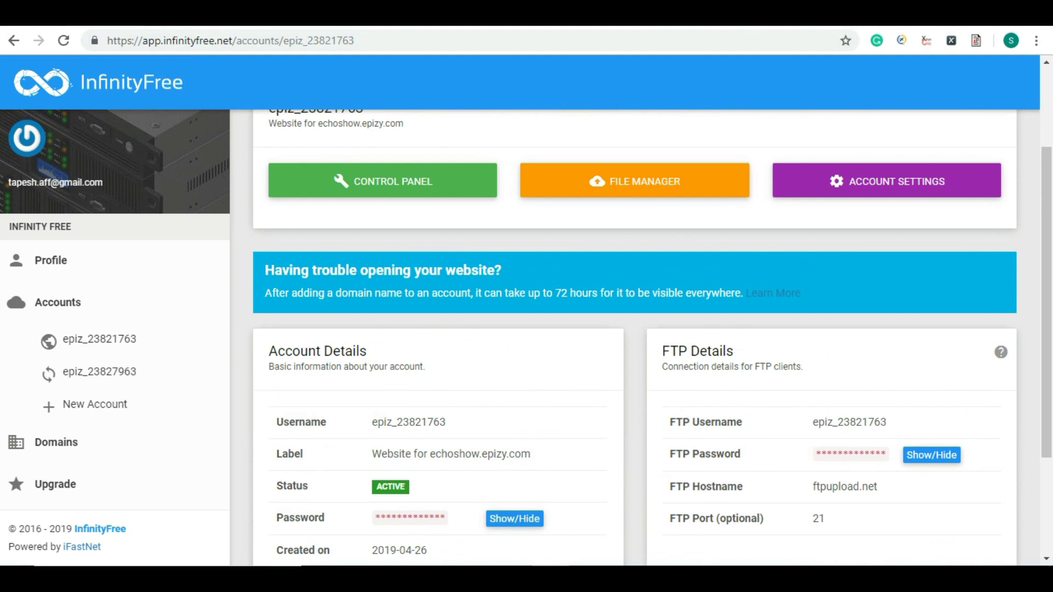
click(246, 15)
click(394, 245)
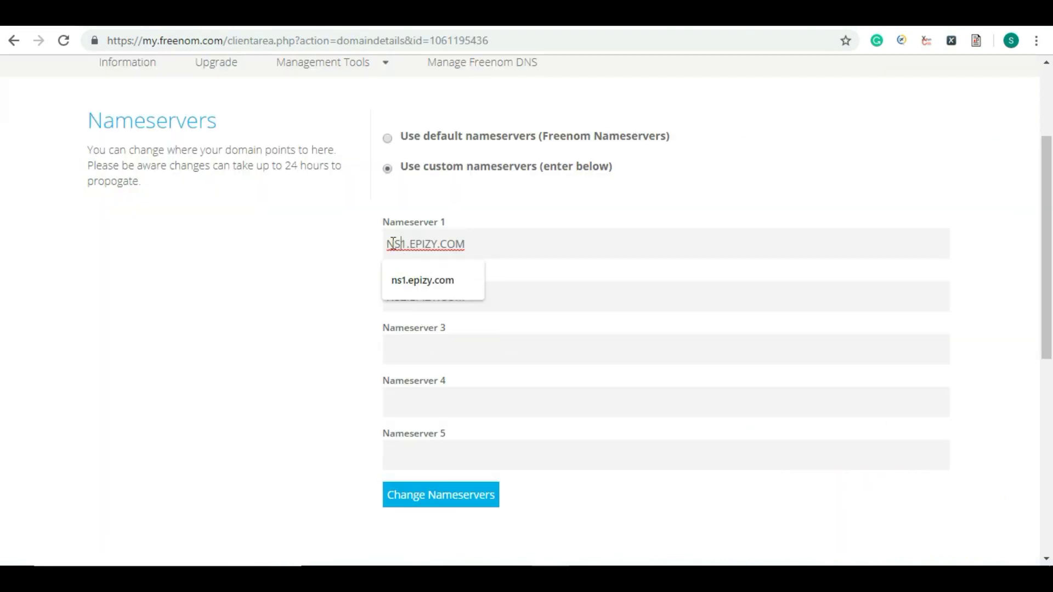
drag(392, 243, 474, 243)
click(475, 243)
click(331, 254)
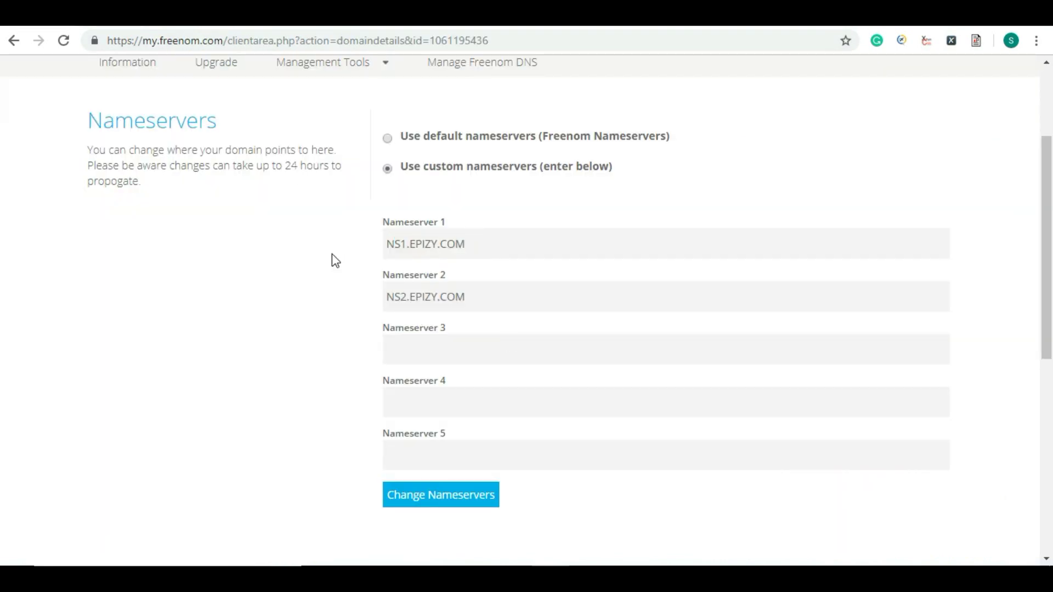
drag(388, 243, 483, 246)
click(483, 246)
click(342, 321)
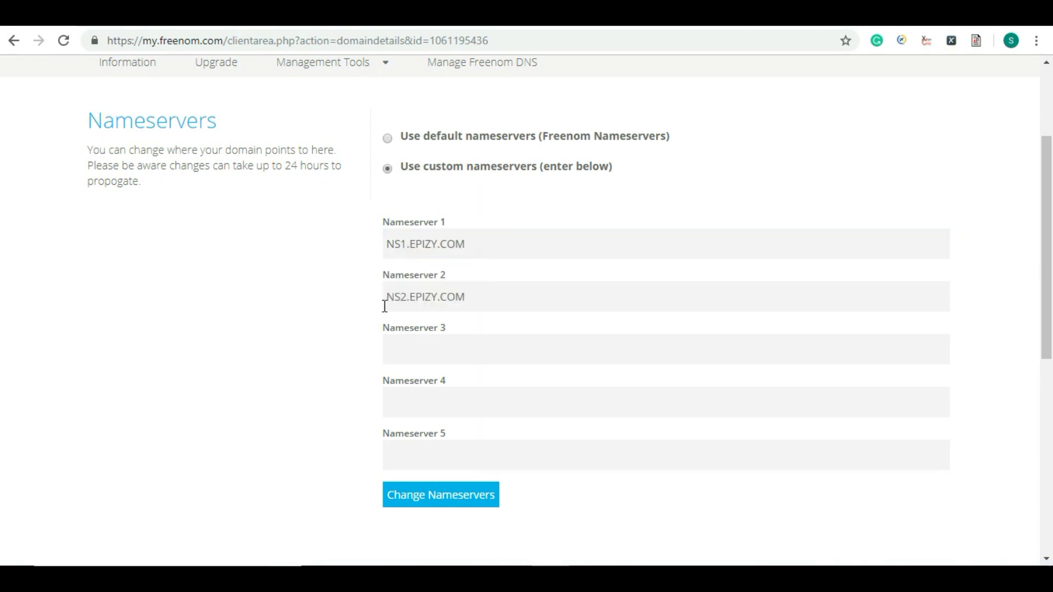
Step: Save the custom nameservers, note the 24-hour propagation time, and return to the Information page
click(418, 504)
scroll(293, 386, down, 3)
drag(280, 165, 301, 183)
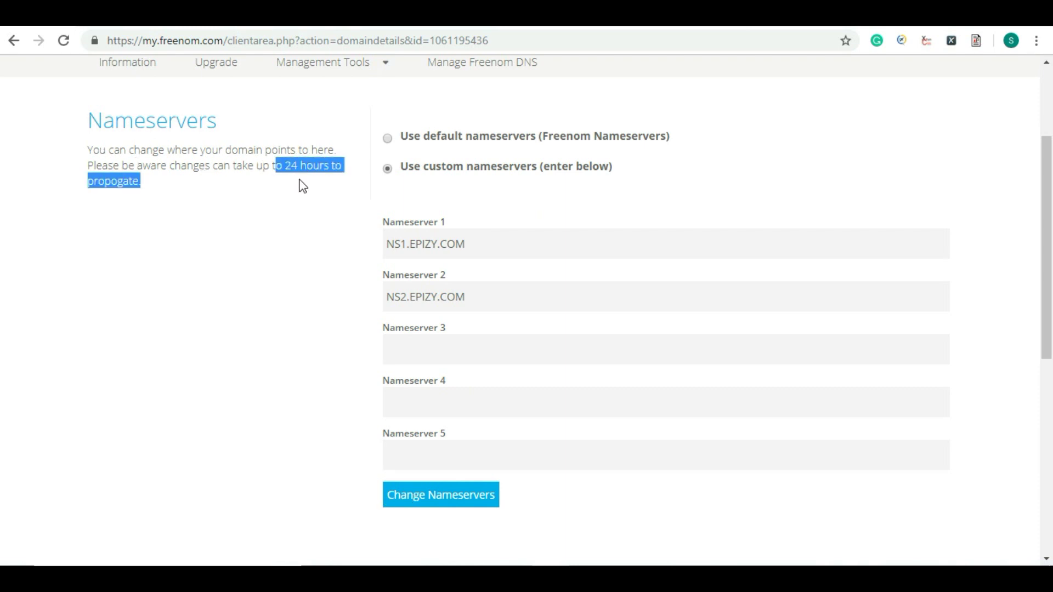
click(300, 180)
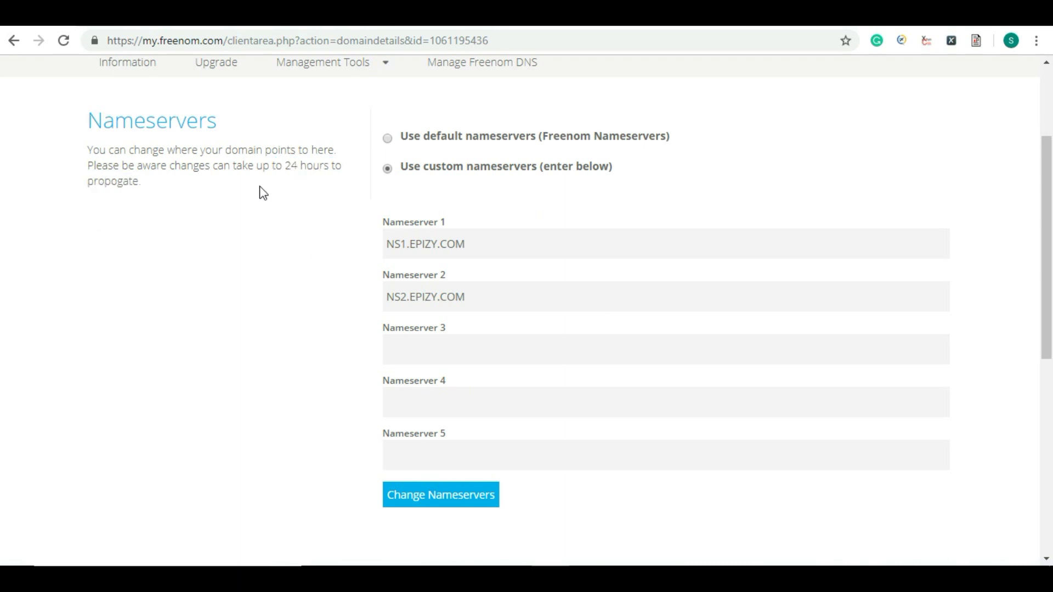
scroll(237, 199, up, 3)
click(126, 220)
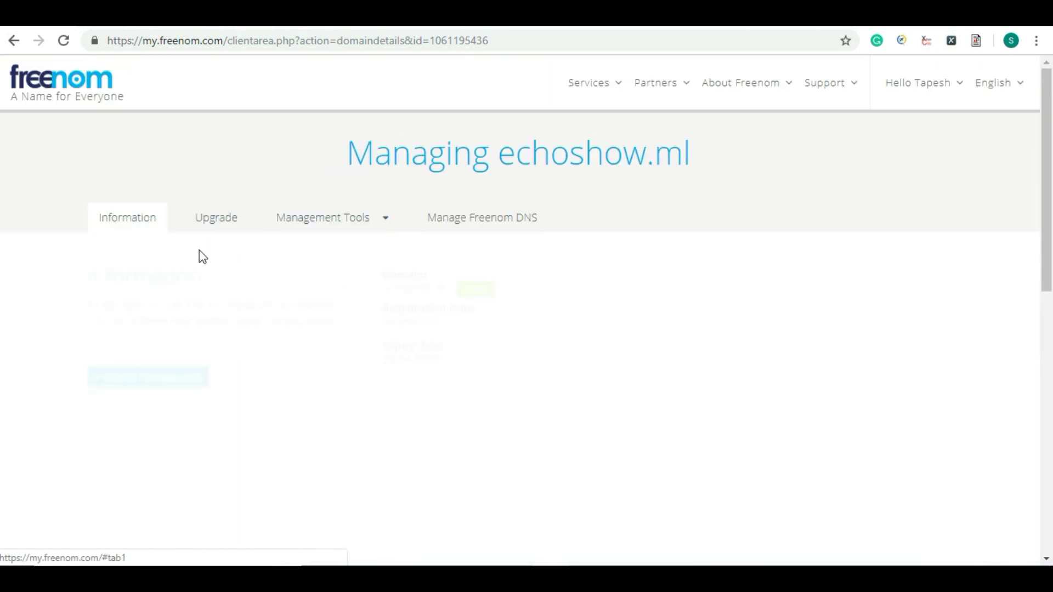
drag(386, 291, 449, 289)
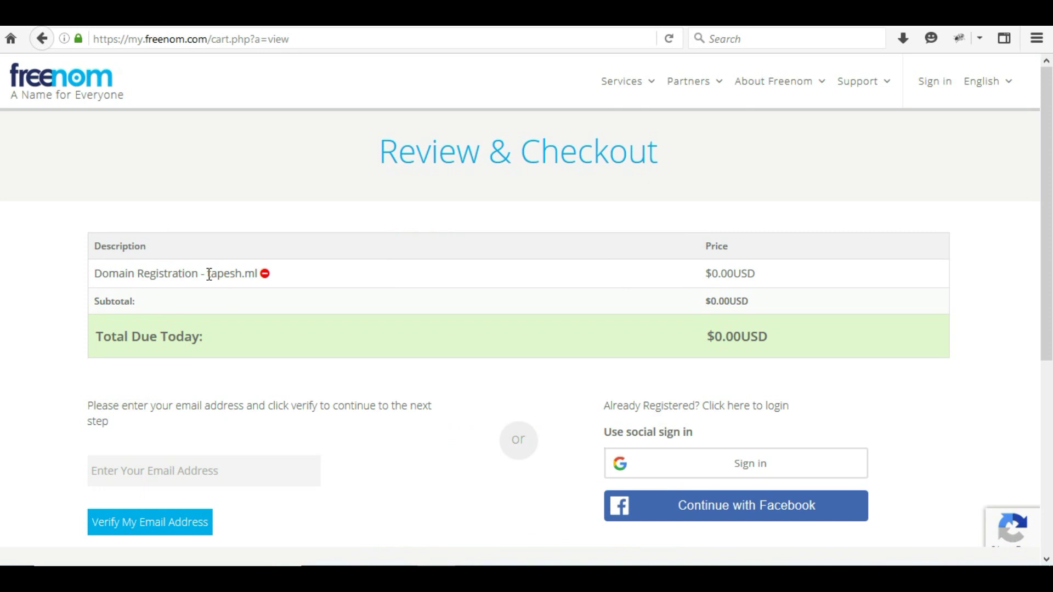
Step: Select the domain name echoshow.ml on the domain page
drag(209, 275, 257, 275)
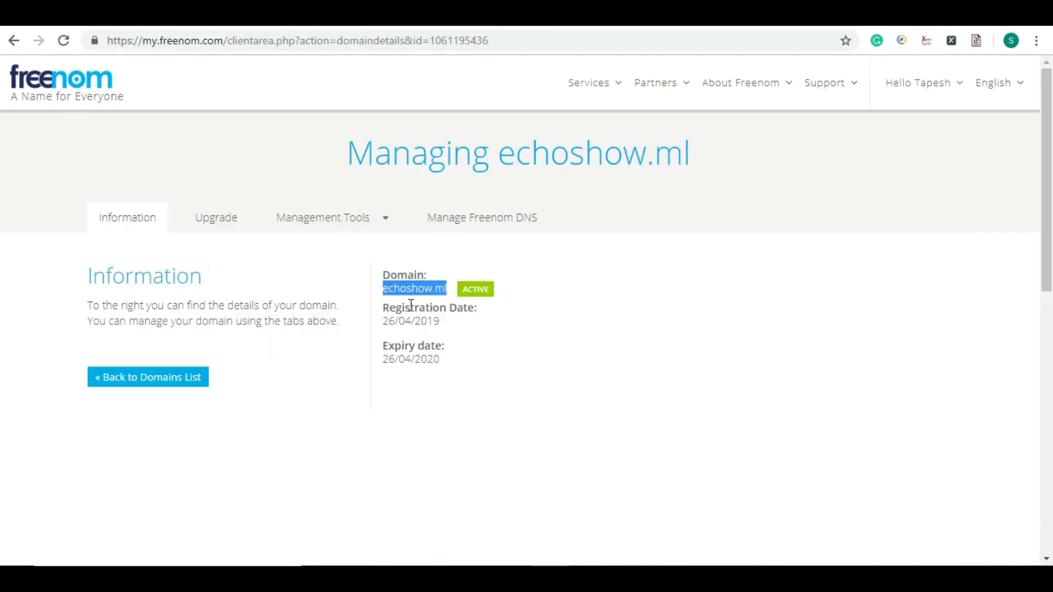
click(380, 289)
drag(383, 288, 448, 291)
click(392, 288)
mouse_move(385, 288)
mouse_down()
mouse_move(447, 289)
mouse_move(388, 293)
mouse_move(375, 305)
mouse_up()
Step: Reopen the Nameservers settings to review NS1.EPIZY.COM and NS2.EPIZY.COM
click(328, 219)
click(322, 249)
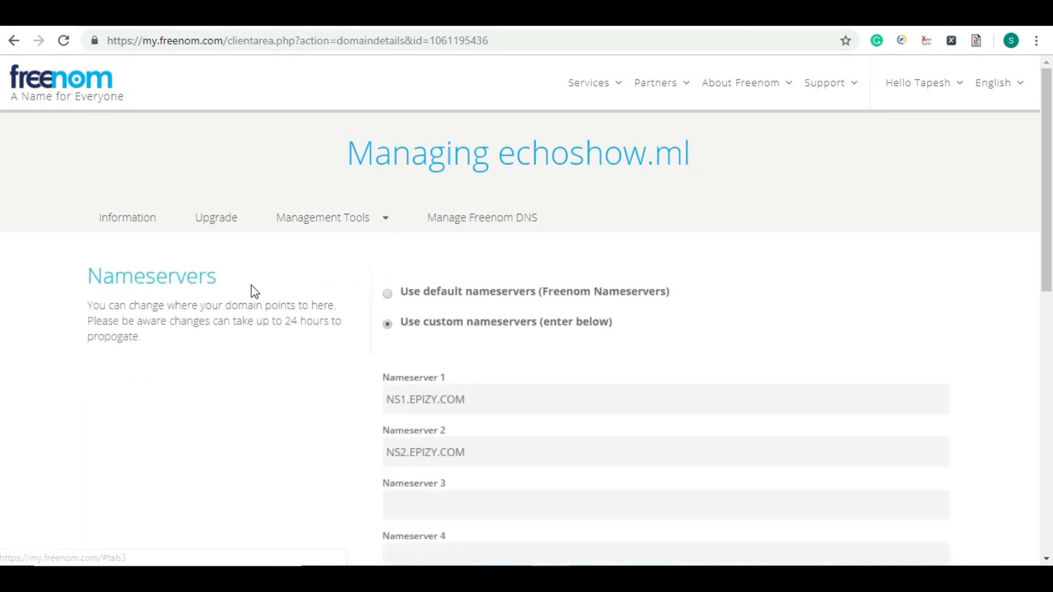
mouse_move(95, 306)
mouse_down()
mouse_move(139, 320)
mouse_move(150, 338)
mouse_move(88, 305)
mouse_up()
click(152, 344)
click(132, 309)
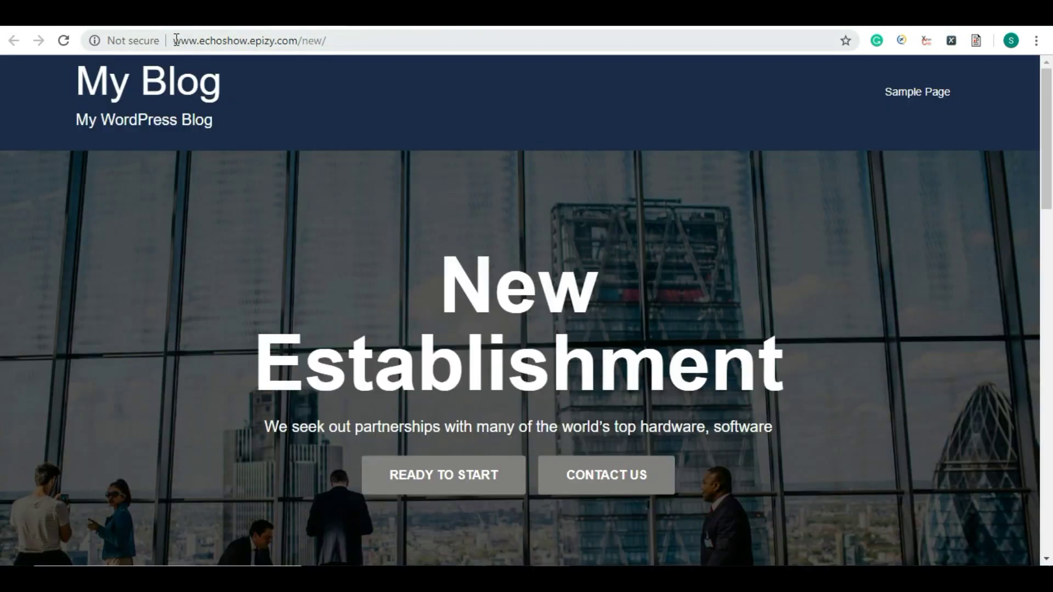
drag(175, 40, 297, 40)
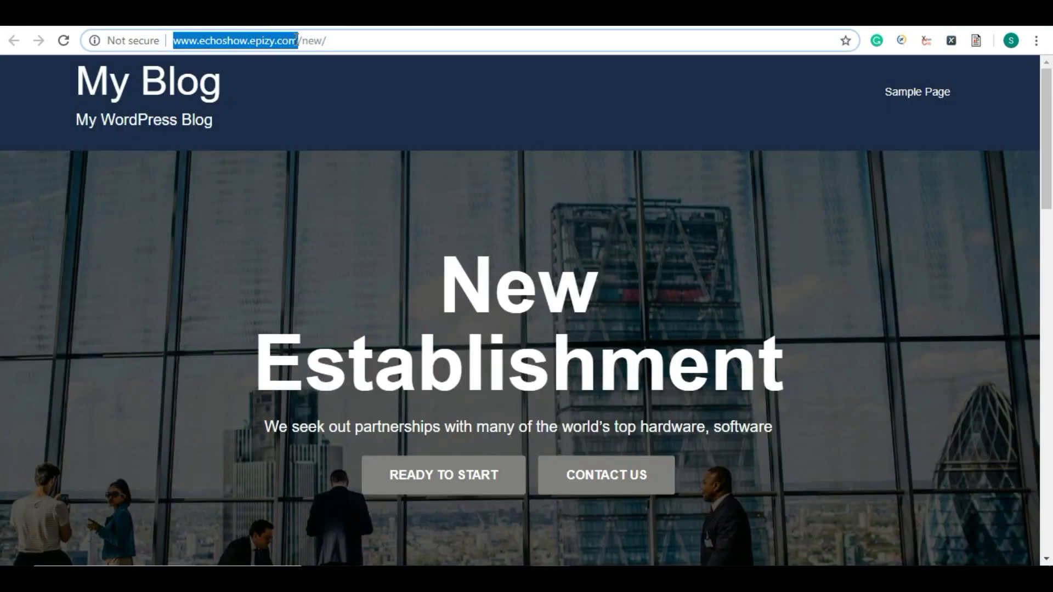
click(217, 41)
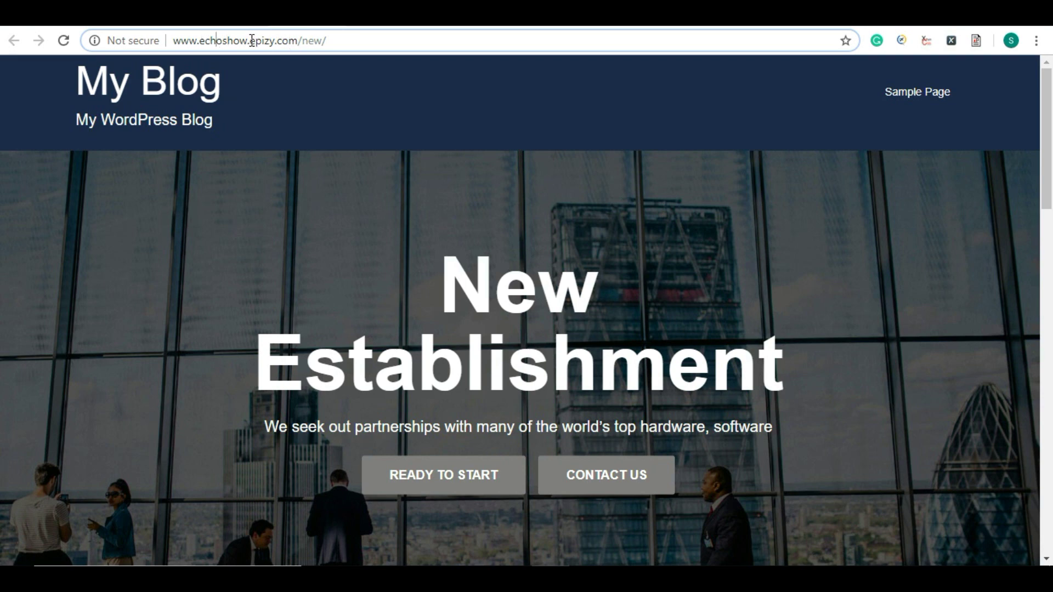
drag(252, 40, 296, 42)
click(267, 43)
drag(298, 40, 172, 41)
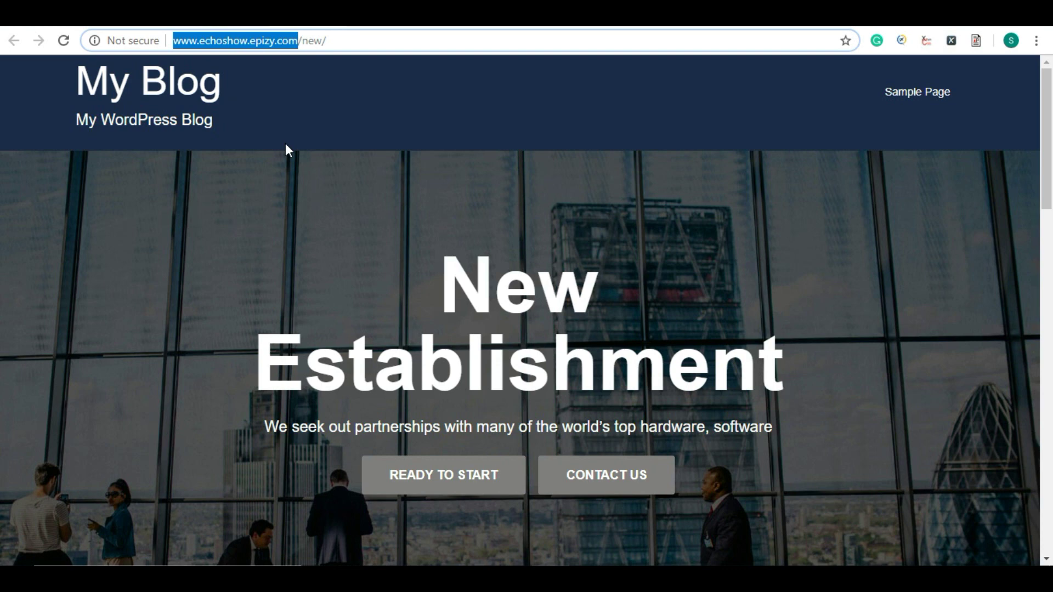
click(250, 42)
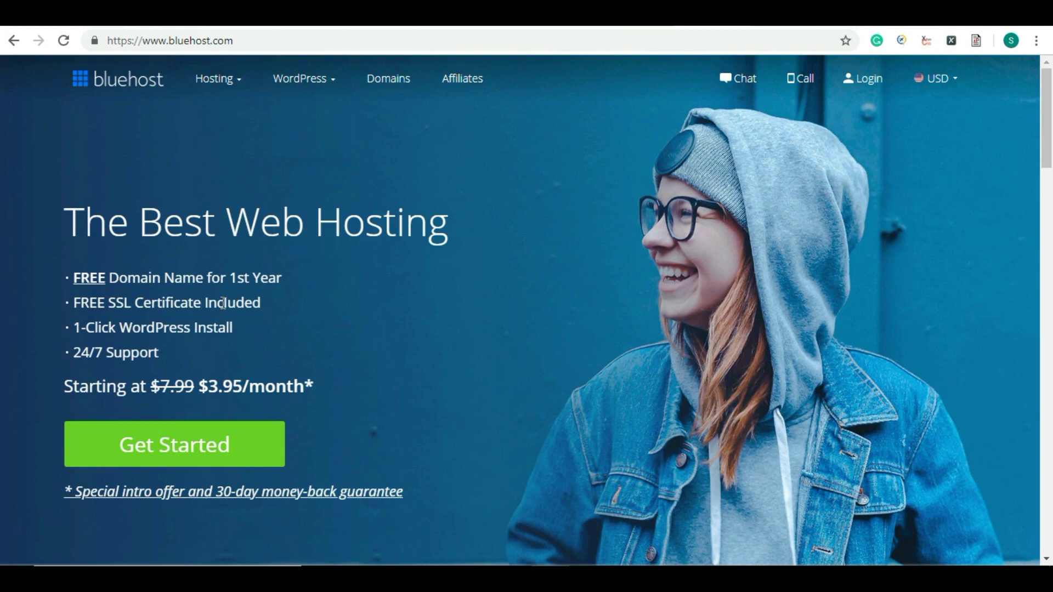
drag(118, 328, 218, 326)
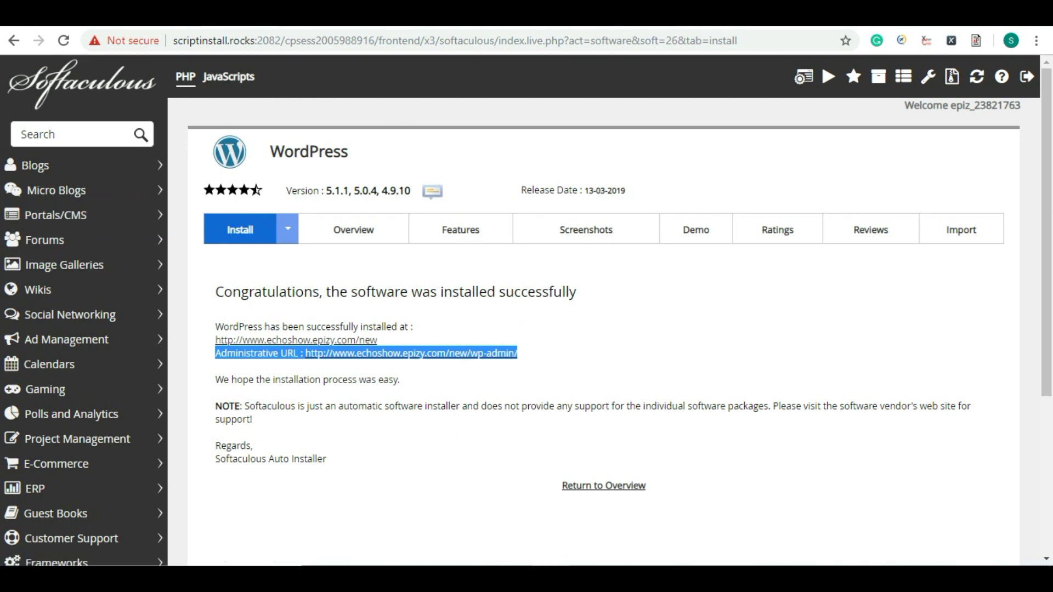
click(524, 294)
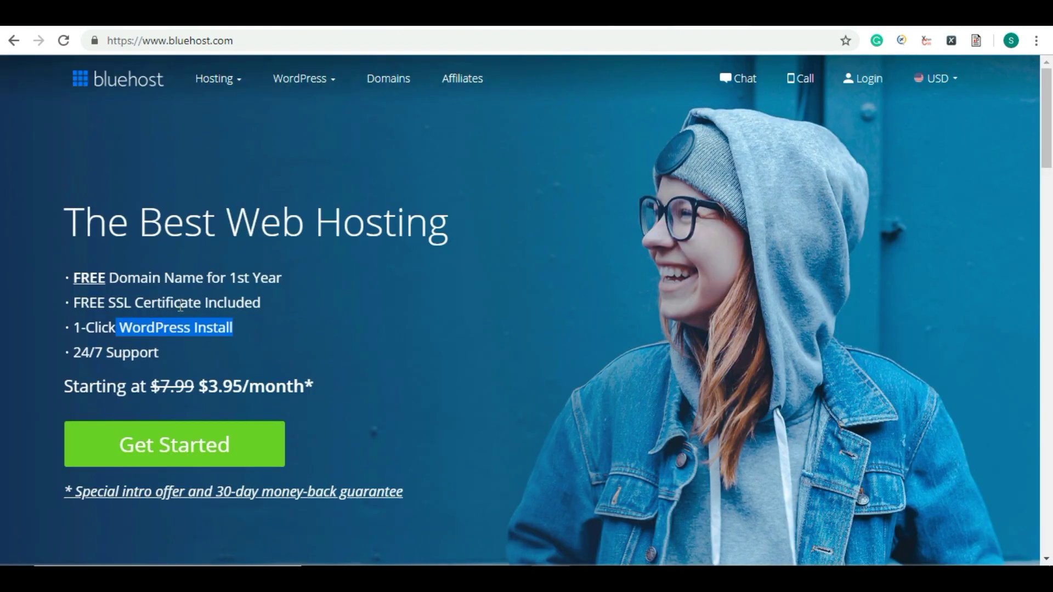
click(289, 332)
scroll(359, 333, down, 2)
scroll(360, 334, up, 2)
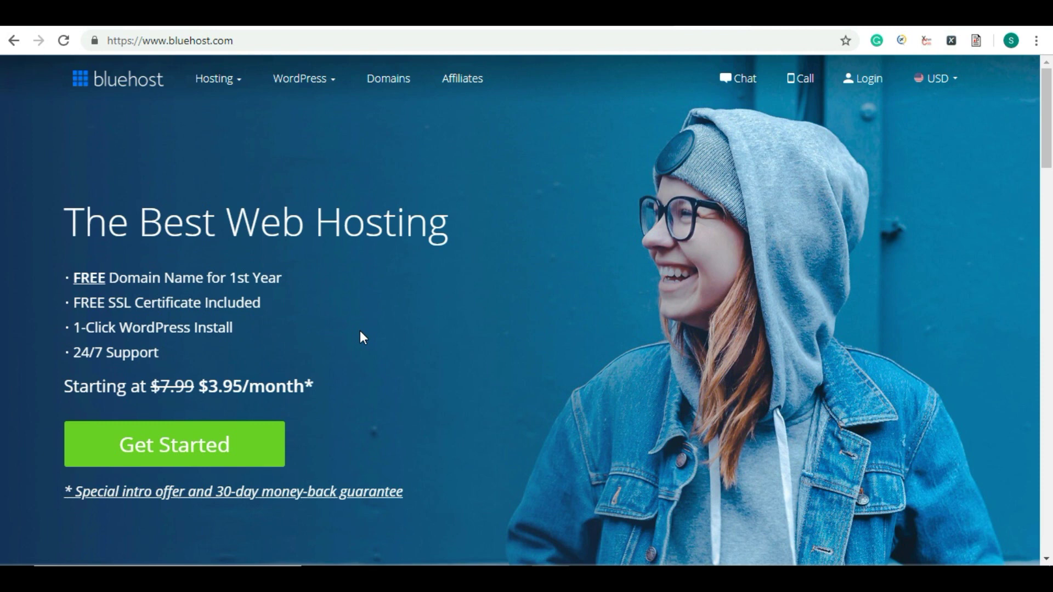
drag(198, 389, 303, 393)
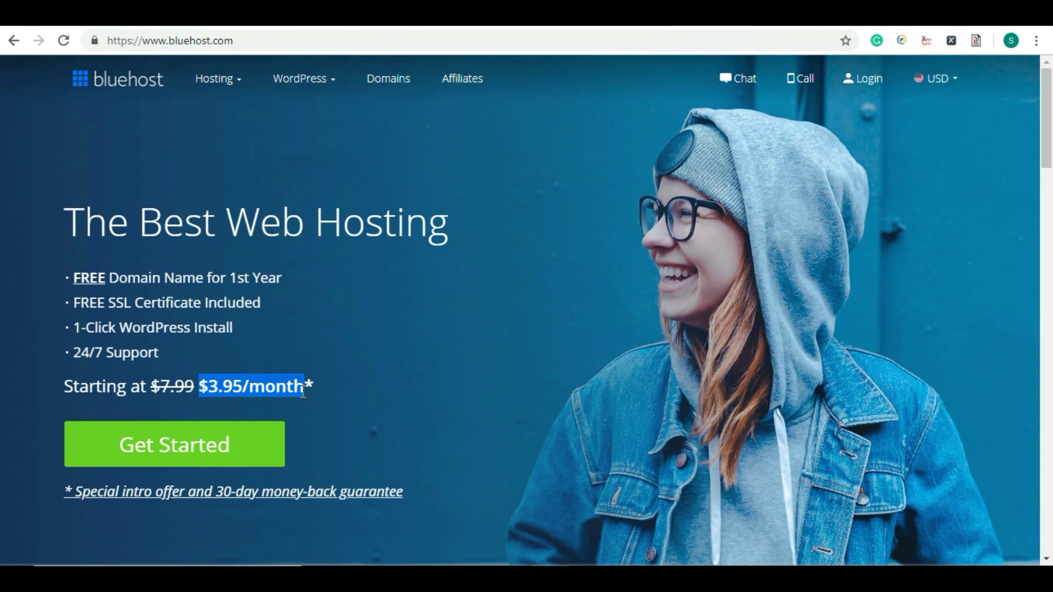
click(382, 357)
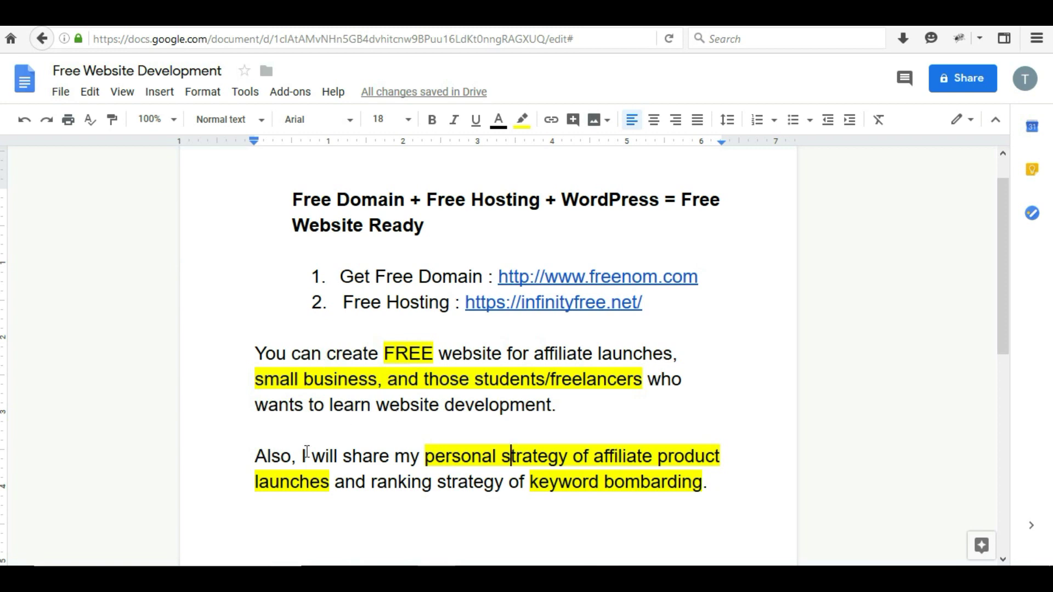
scroll(385, 419, down, 1)
drag(255, 416, 298, 428)
click(330, 419)
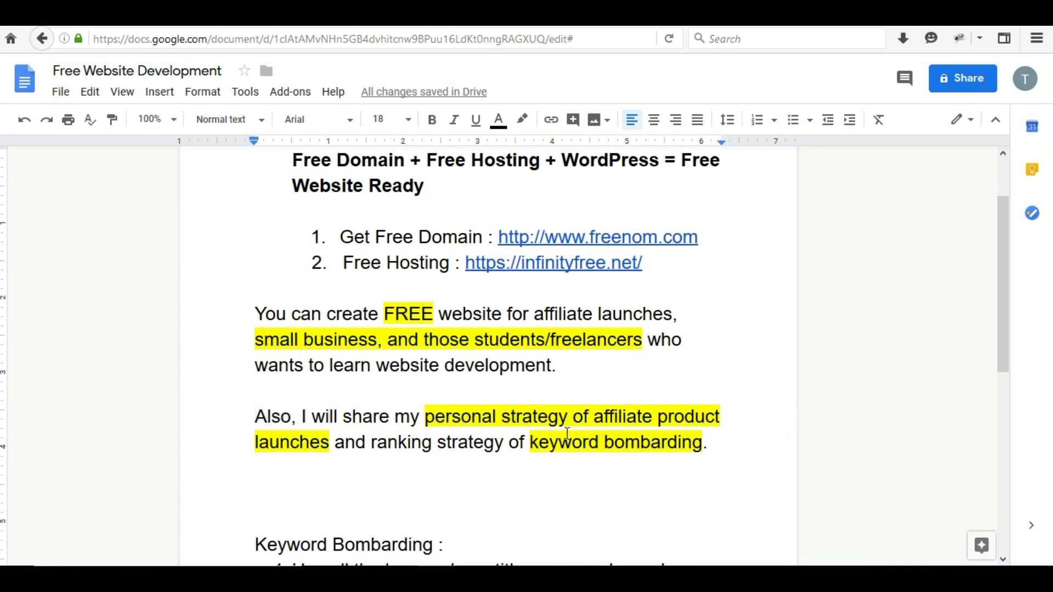
drag(594, 417, 695, 420)
drag(525, 421, 364, 443)
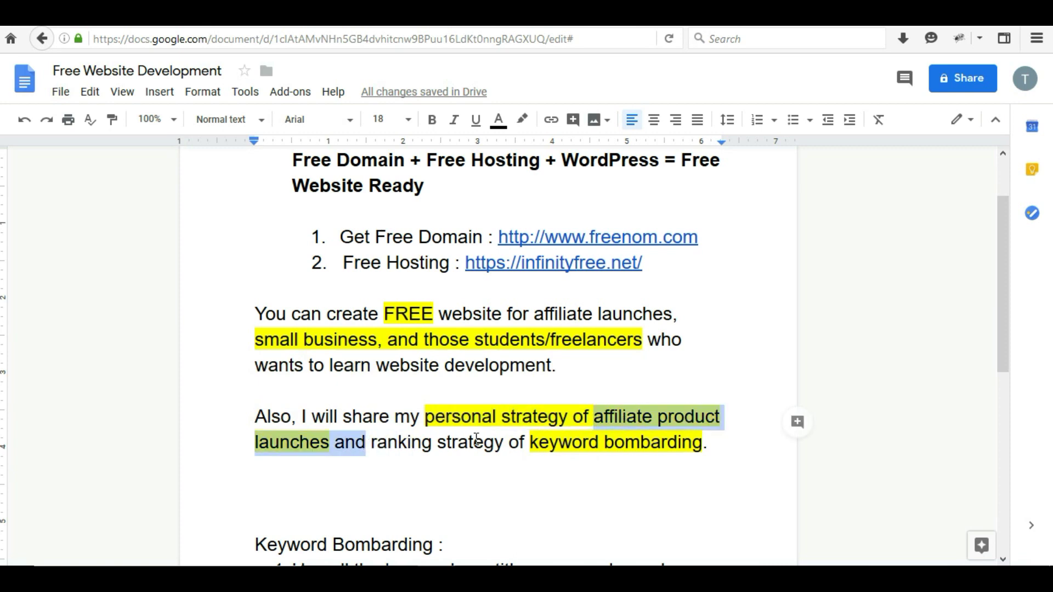
drag(529, 443, 710, 439)
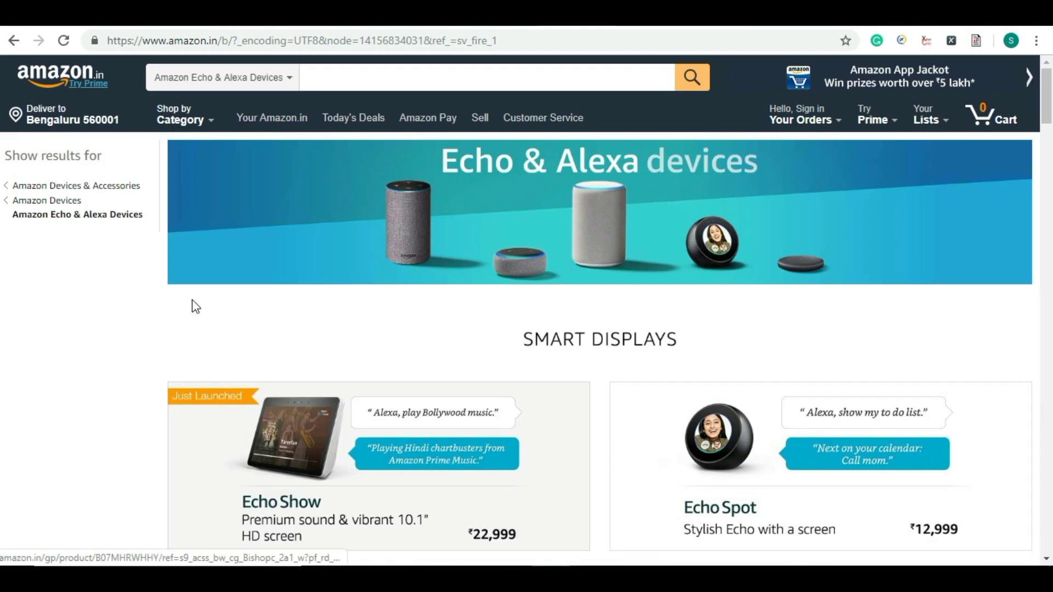
scroll(226, 431, down, 1)
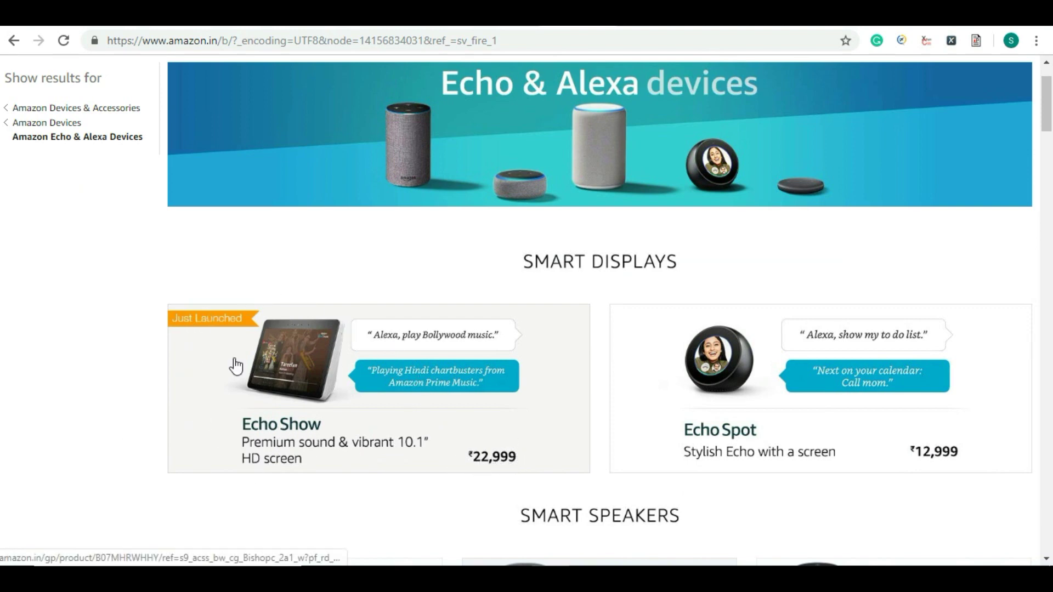
scroll(176, 360, up, 2)
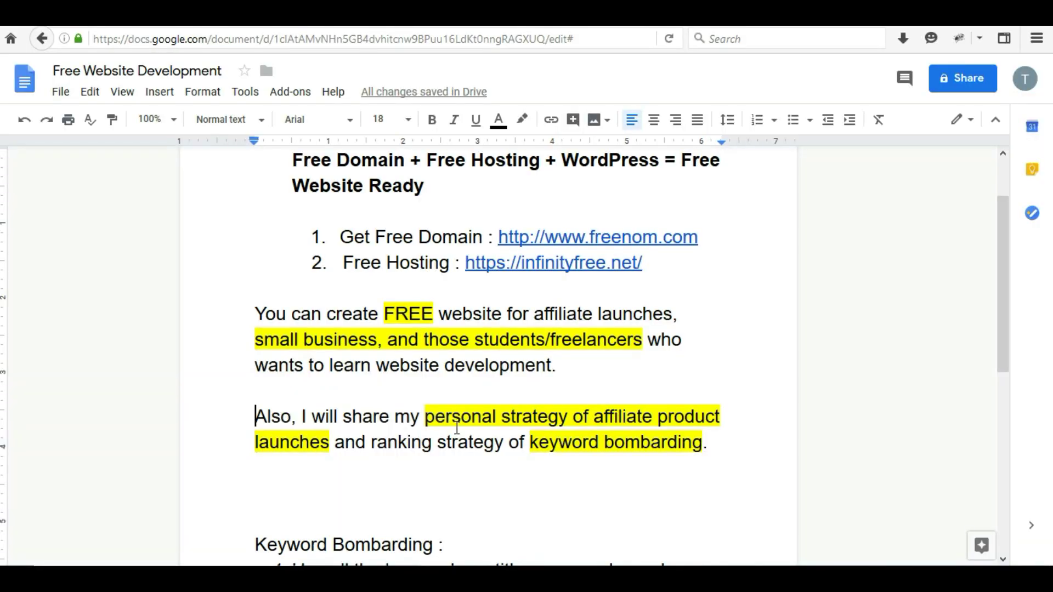
scroll(526, 426, down, 2)
drag(530, 402, 702, 403)
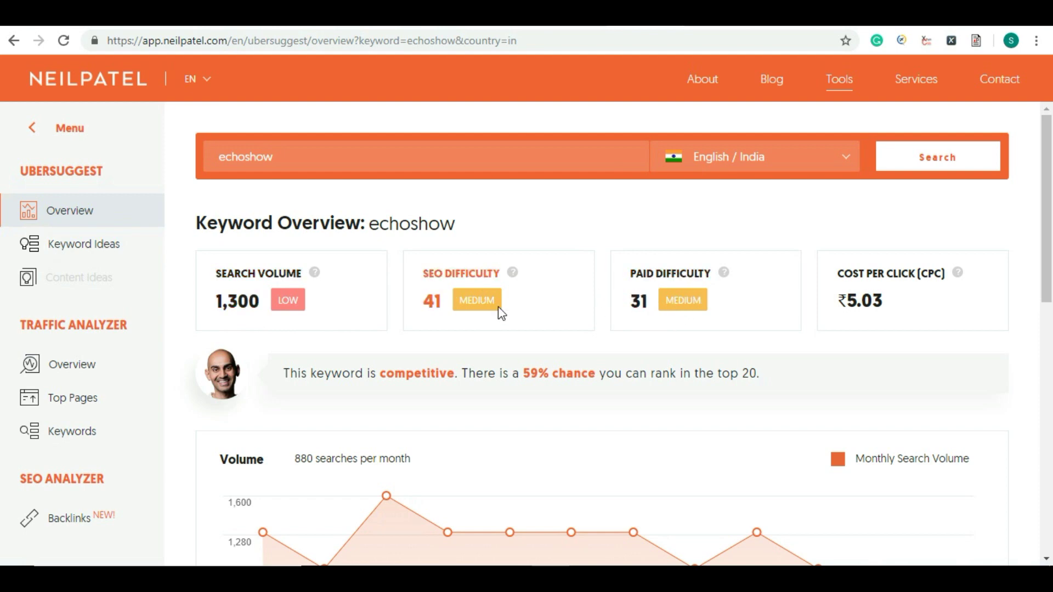
scroll(502, 313, down, 3)
mouse_move(694, 416)
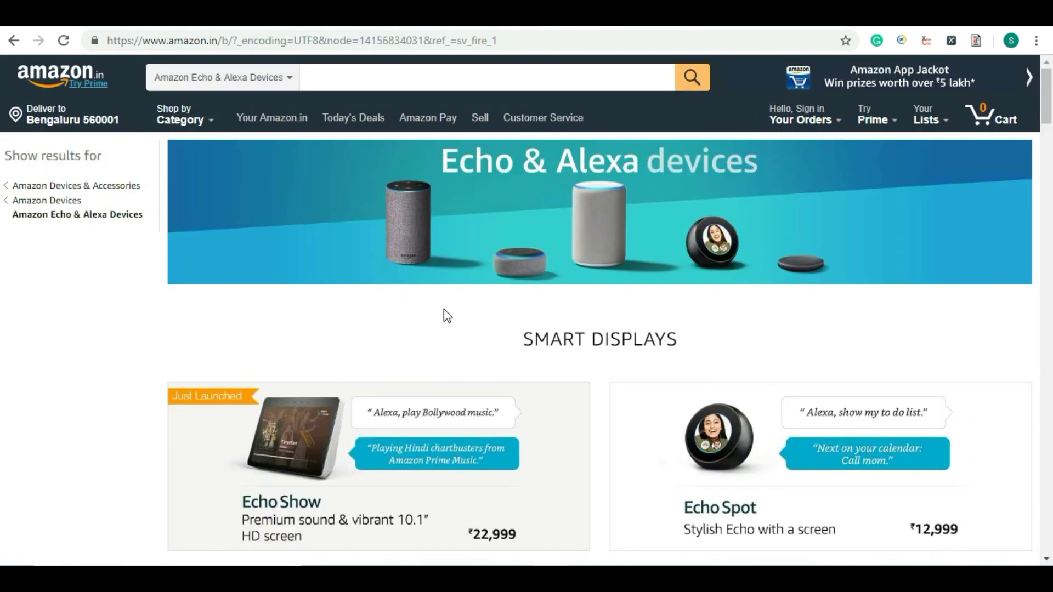
scroll(444, 312, down, 1)
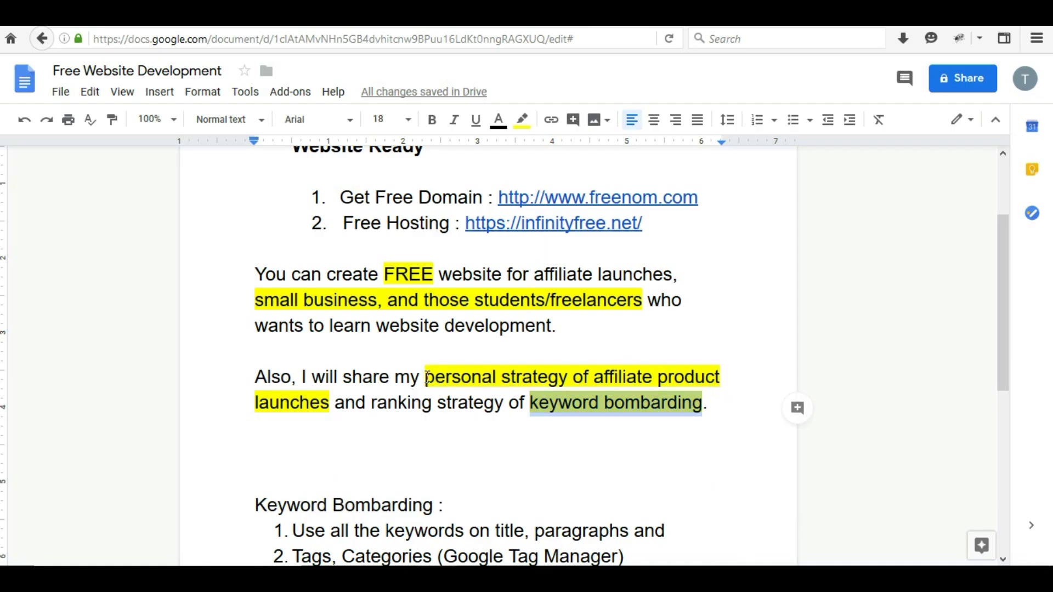
click(596, 377)
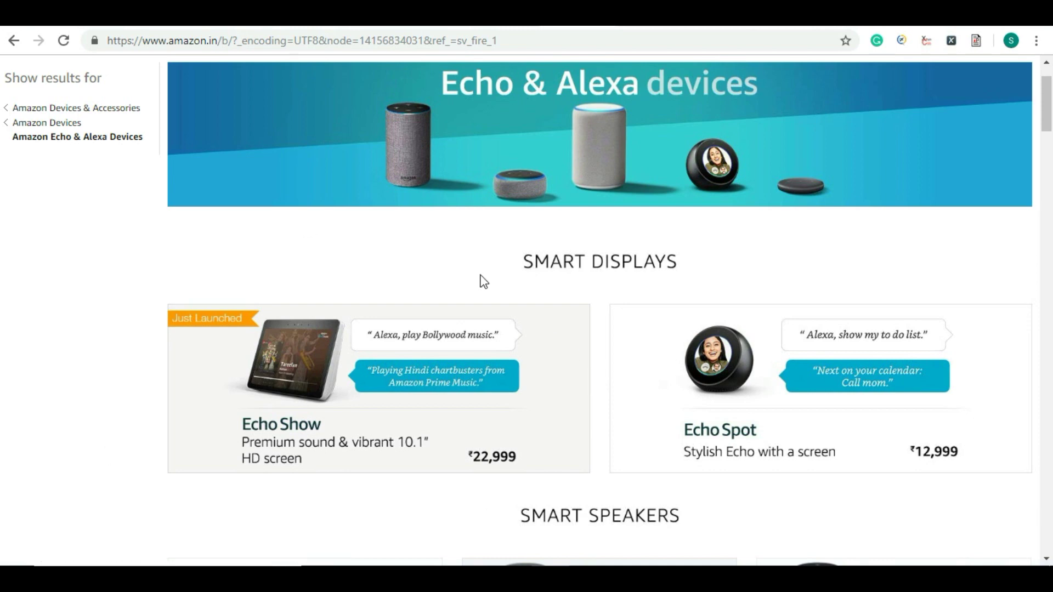
scroll(482, 281, up, 2)
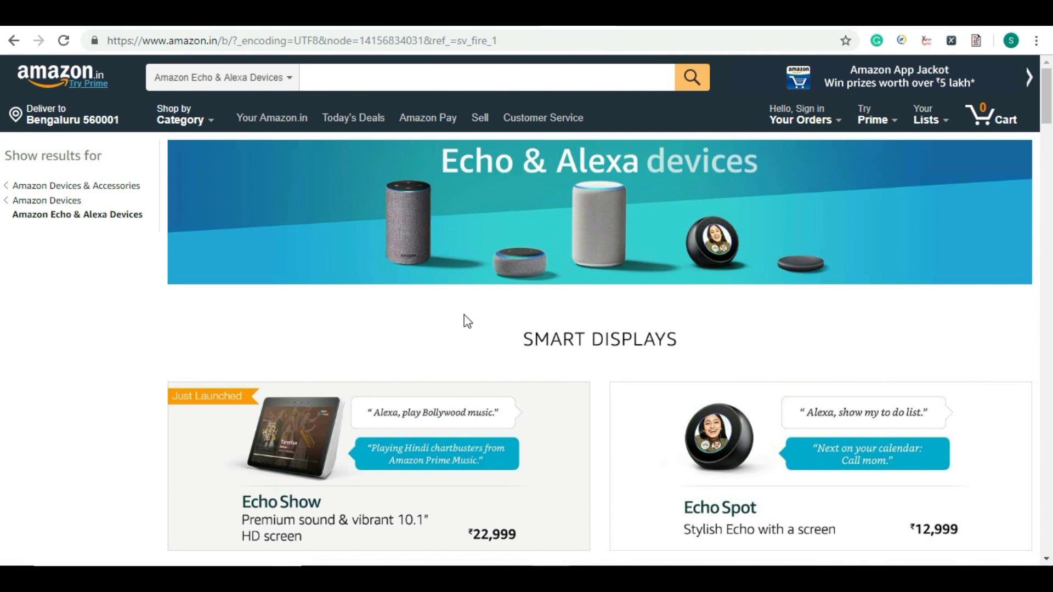
key(alt+Tab)
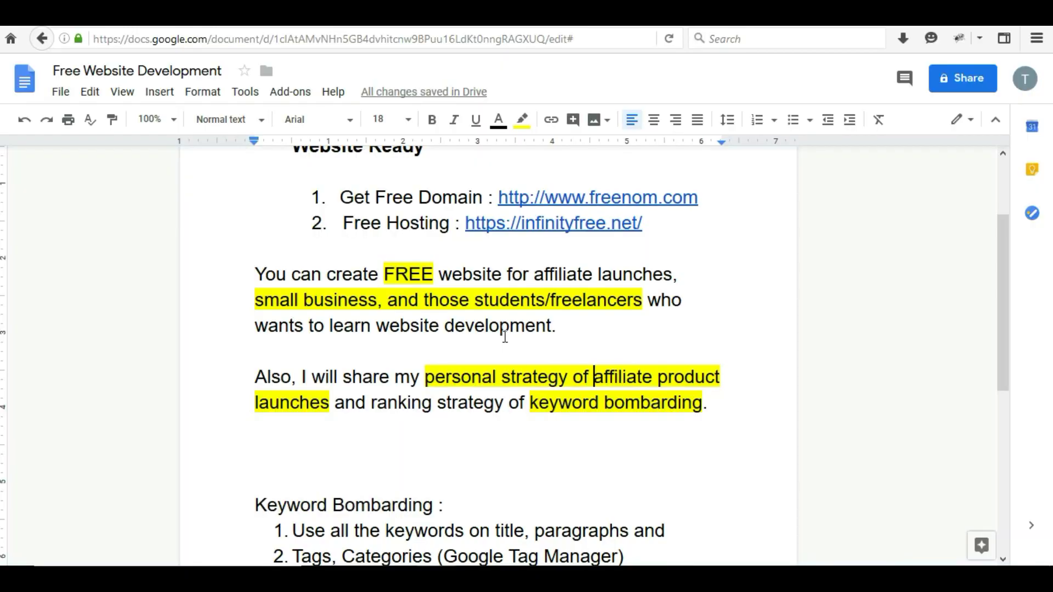
scroll(505, 339, down, 2)
drag(256, 423, 438, 427)
key(alt+Tab)
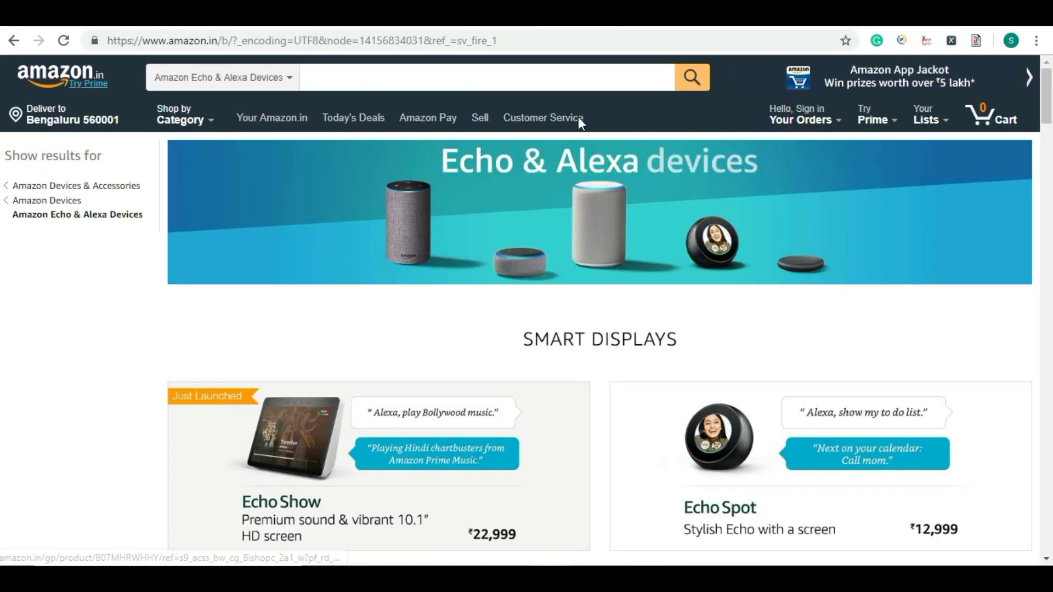
click(592, 15)
scroll(532, 276, down, 7)
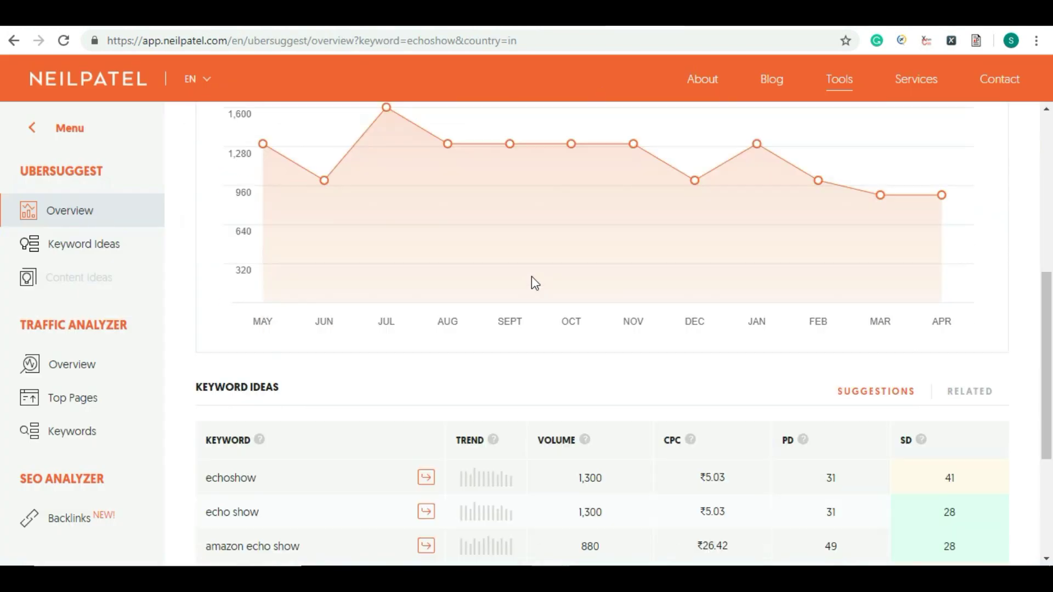
scroll(531, 277, up, 7)
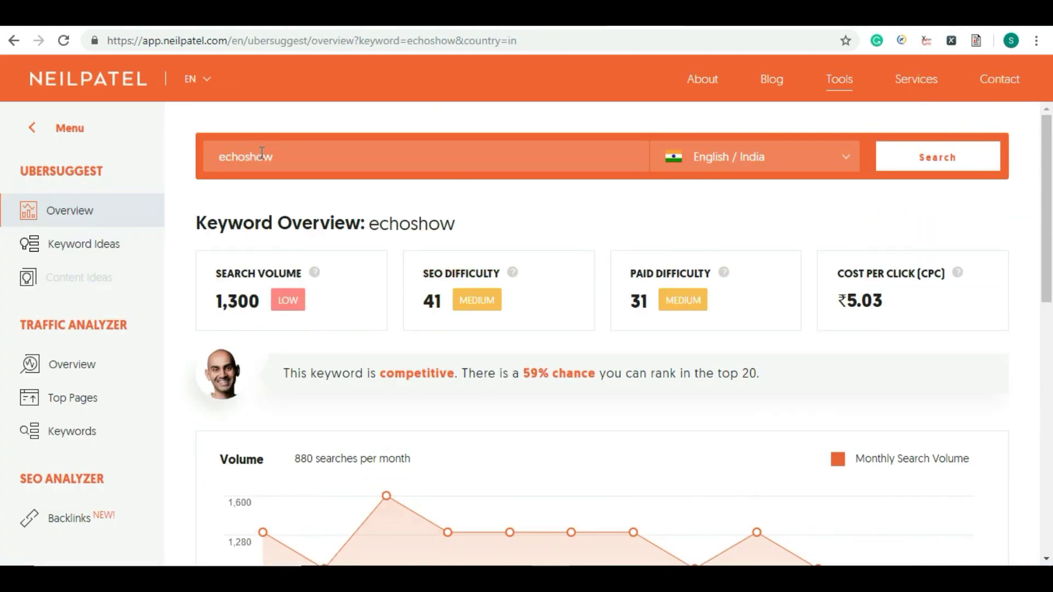
scroll(289, 261, down, 7)
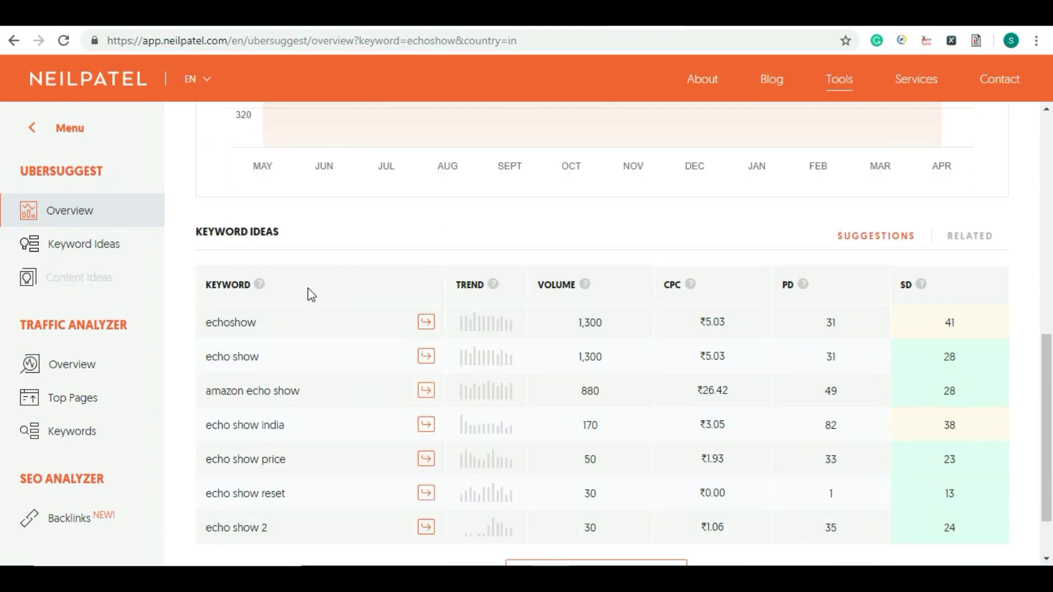
key(alt+Tab)
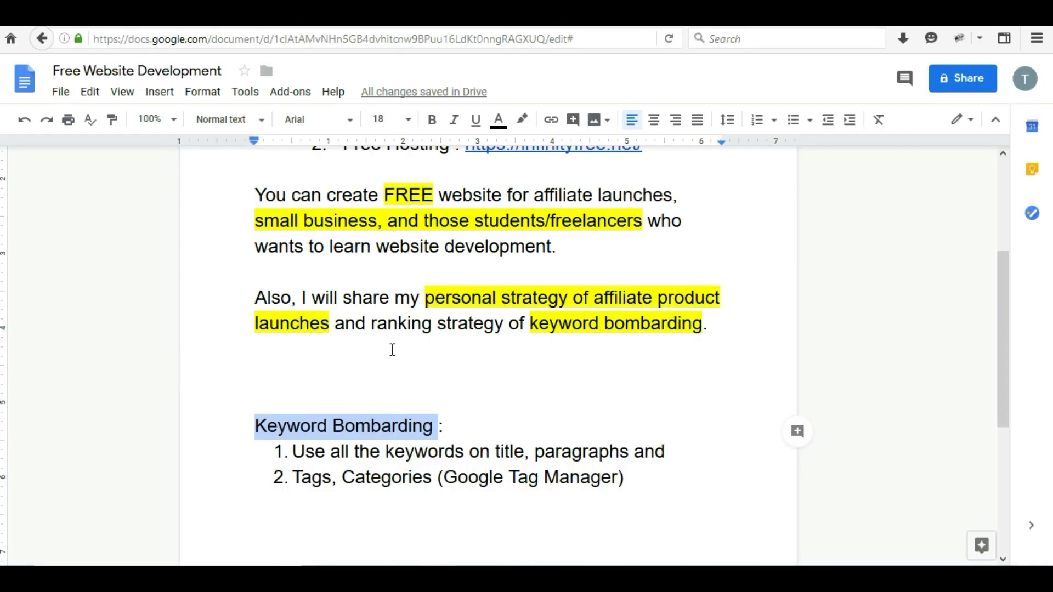
scroll(433, 394, down, 2)
click(414, 397)
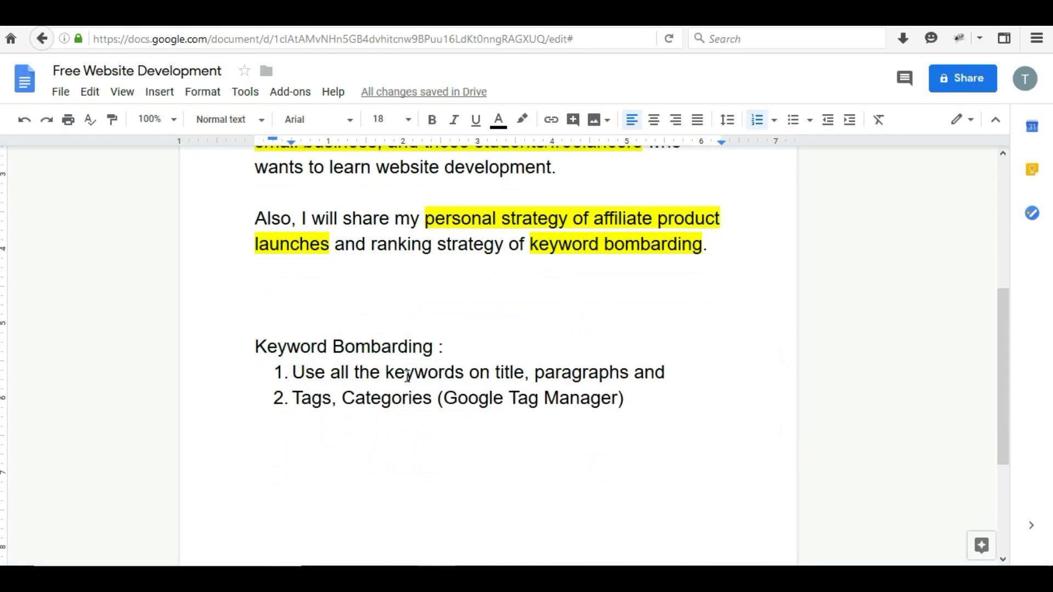
key(alt+Tab)
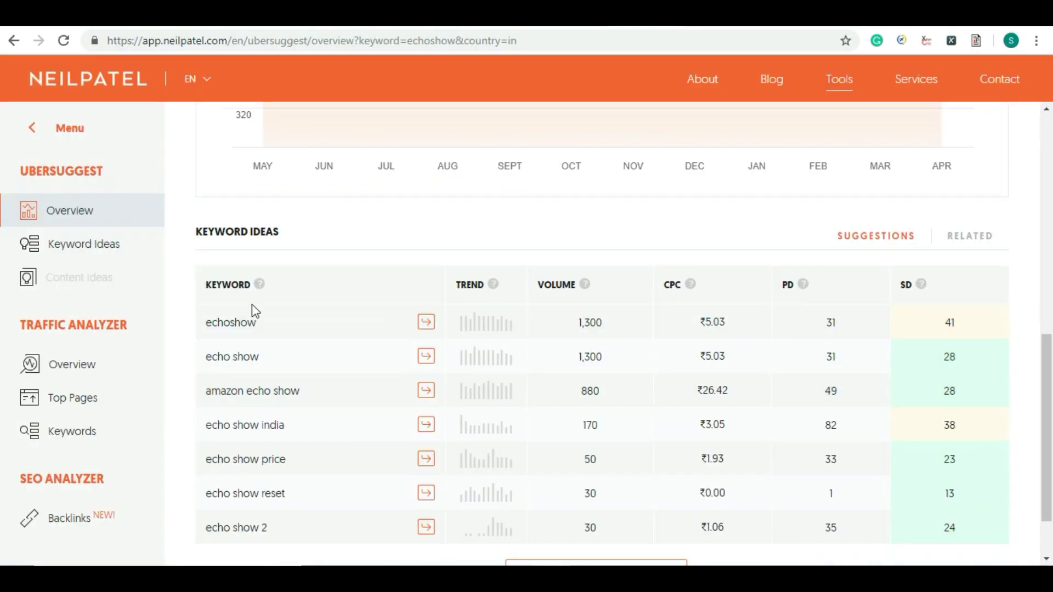
mouse_move(262, 296)
key(alt+Tab)
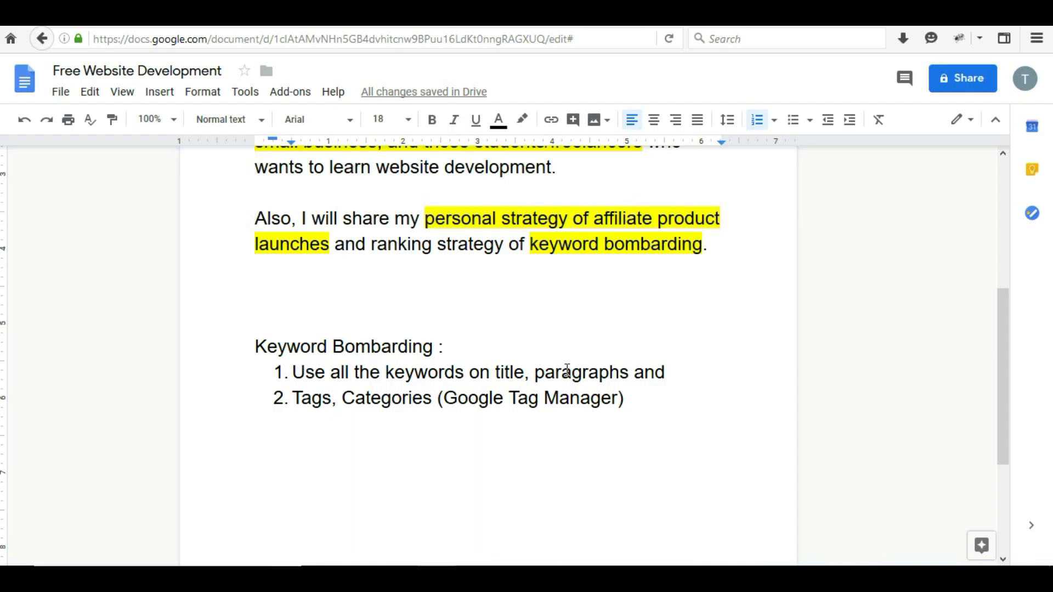
double_click(495, 372)
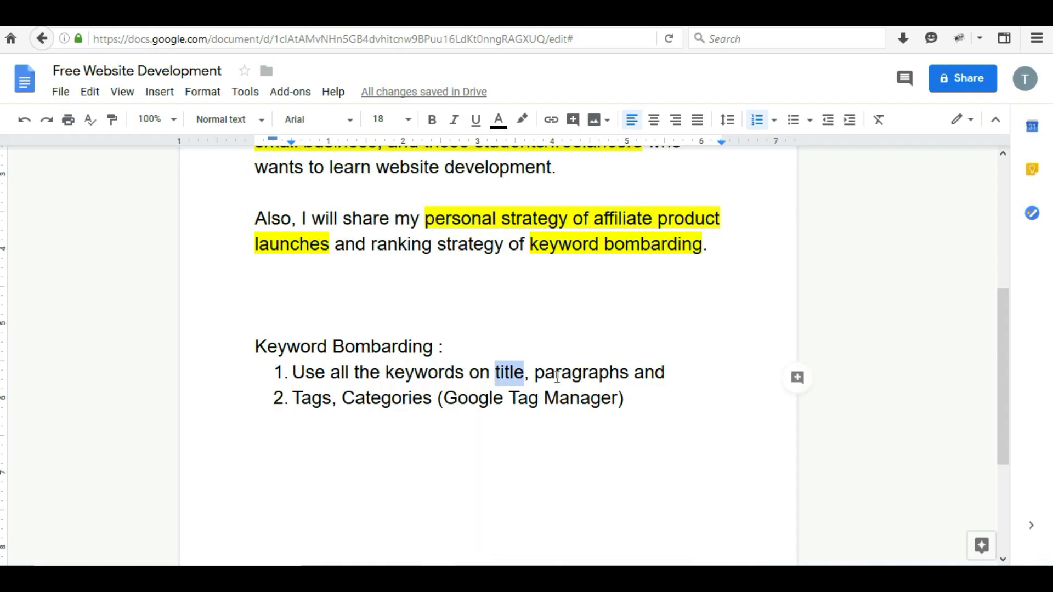
double_click(549, 372)
drag(292, 398, 619, 402)
click(619, 402)
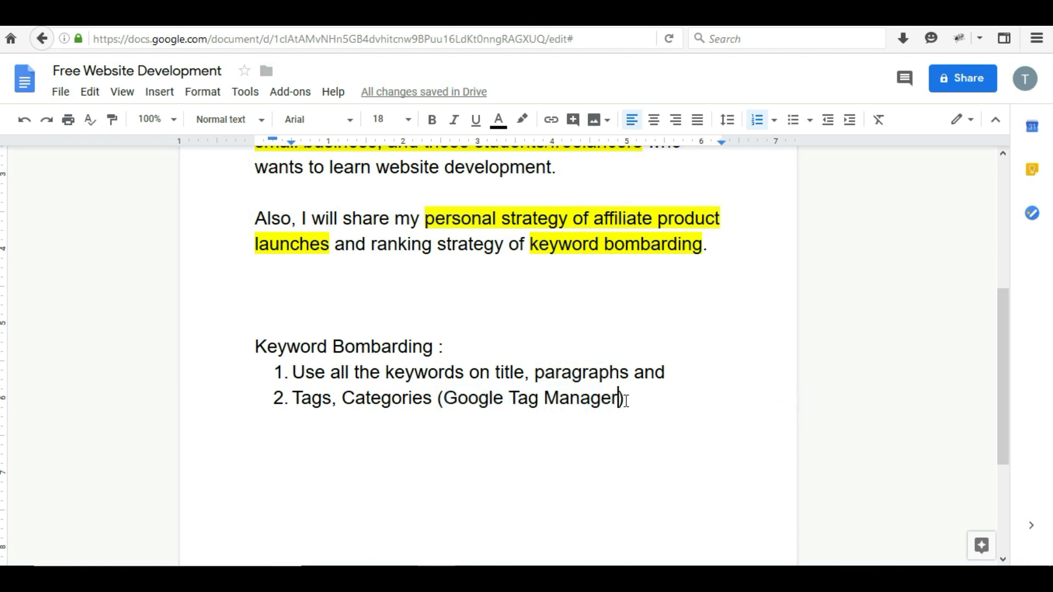
drag(614, 399, 444, 399)
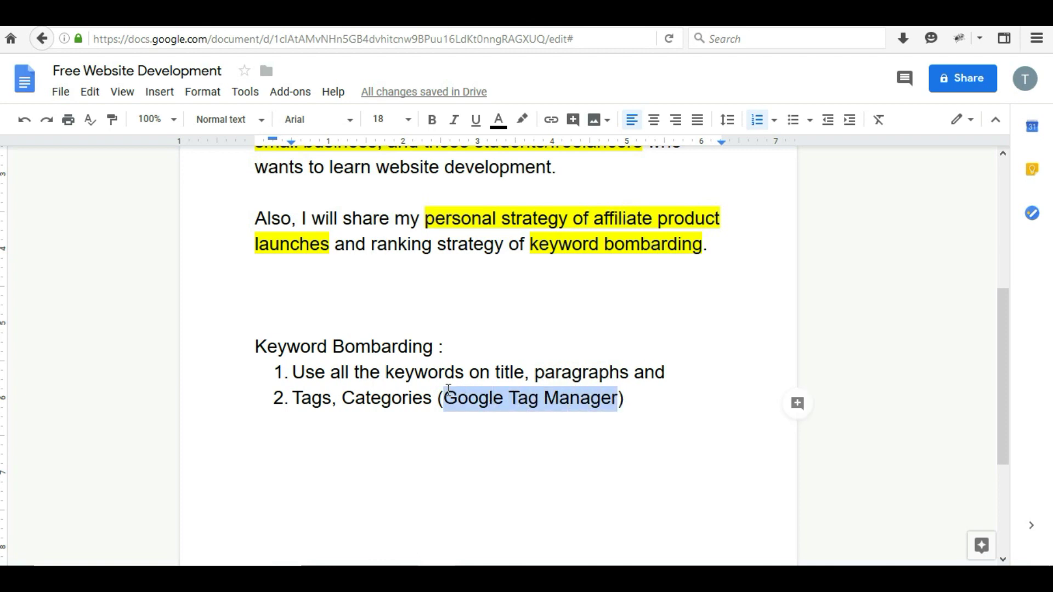
click(478, 399)
drag(444, 399, 618, 401)
key(alt+Tab)
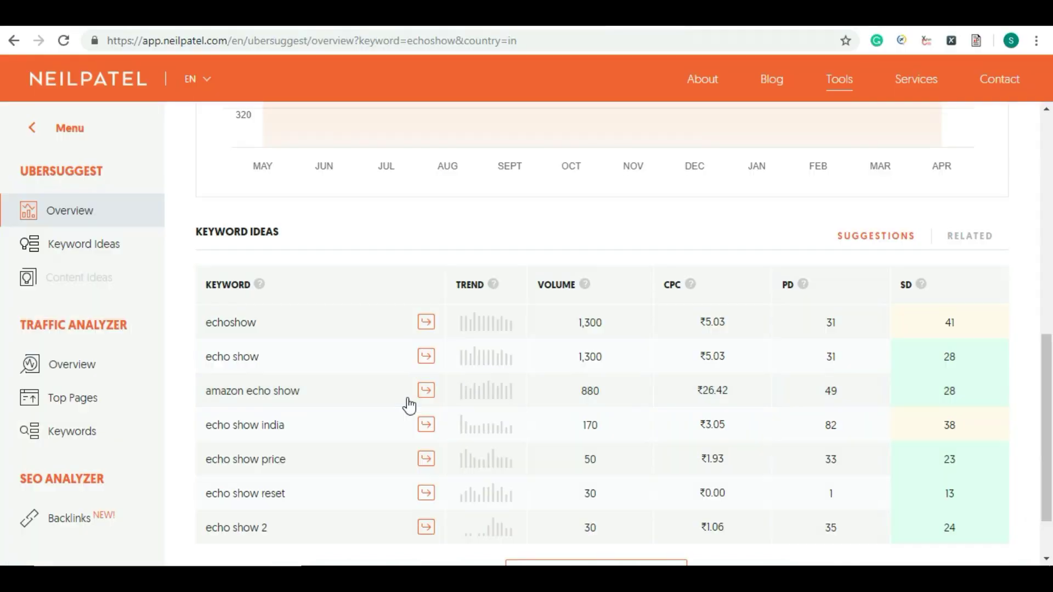